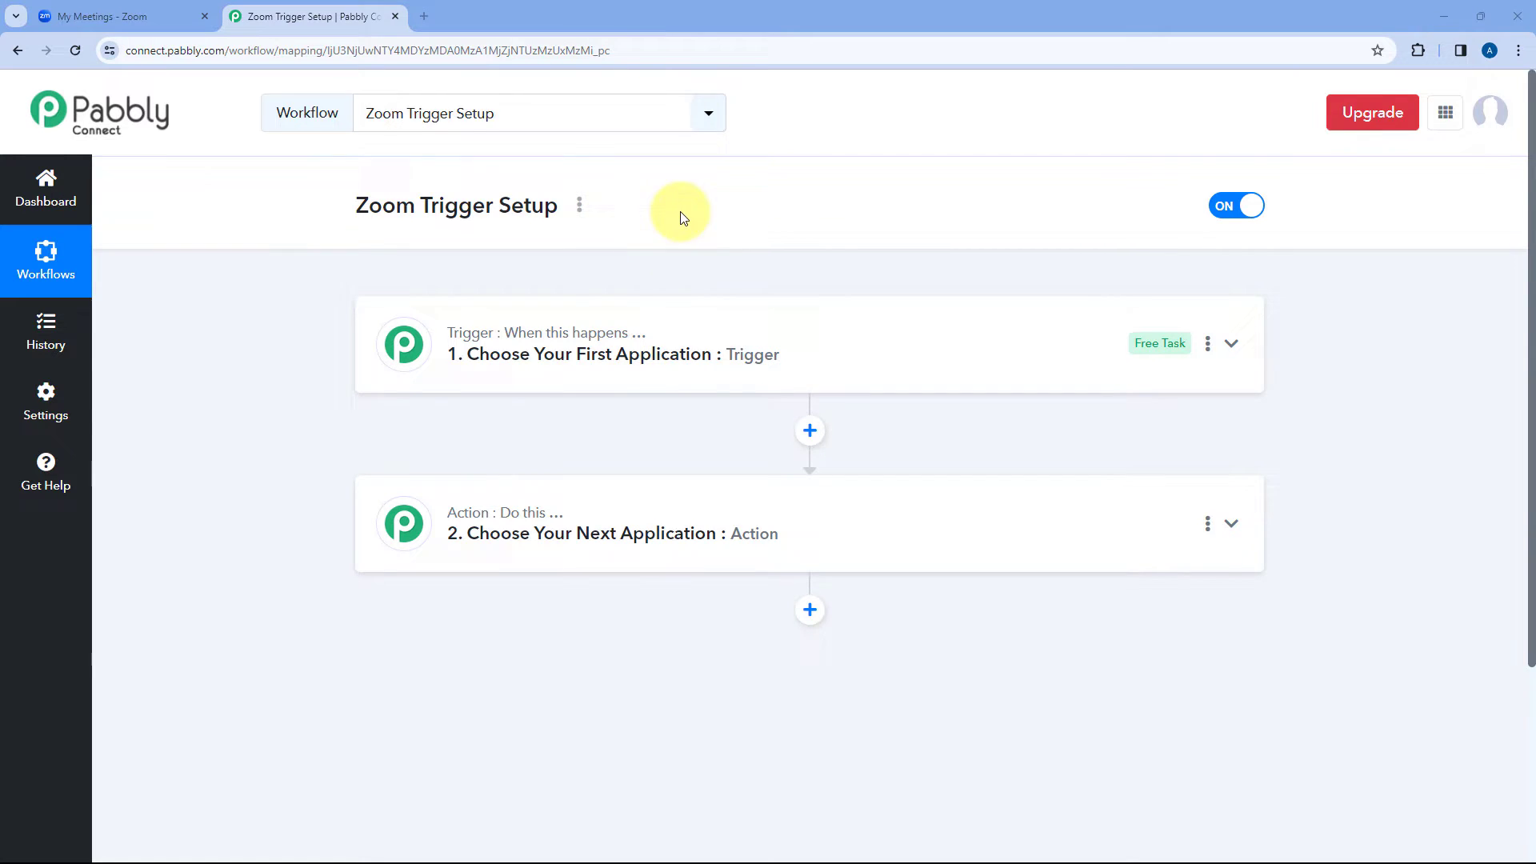
Search for Zoom and choose Zoom (Triggers) as the trigger app.
{"action": "scroll", "coordinate": [682, 216], "scroll_direction": "down", "scroll_amount": 1}
{"action": "left_click", "coordinate": [669, 248]}
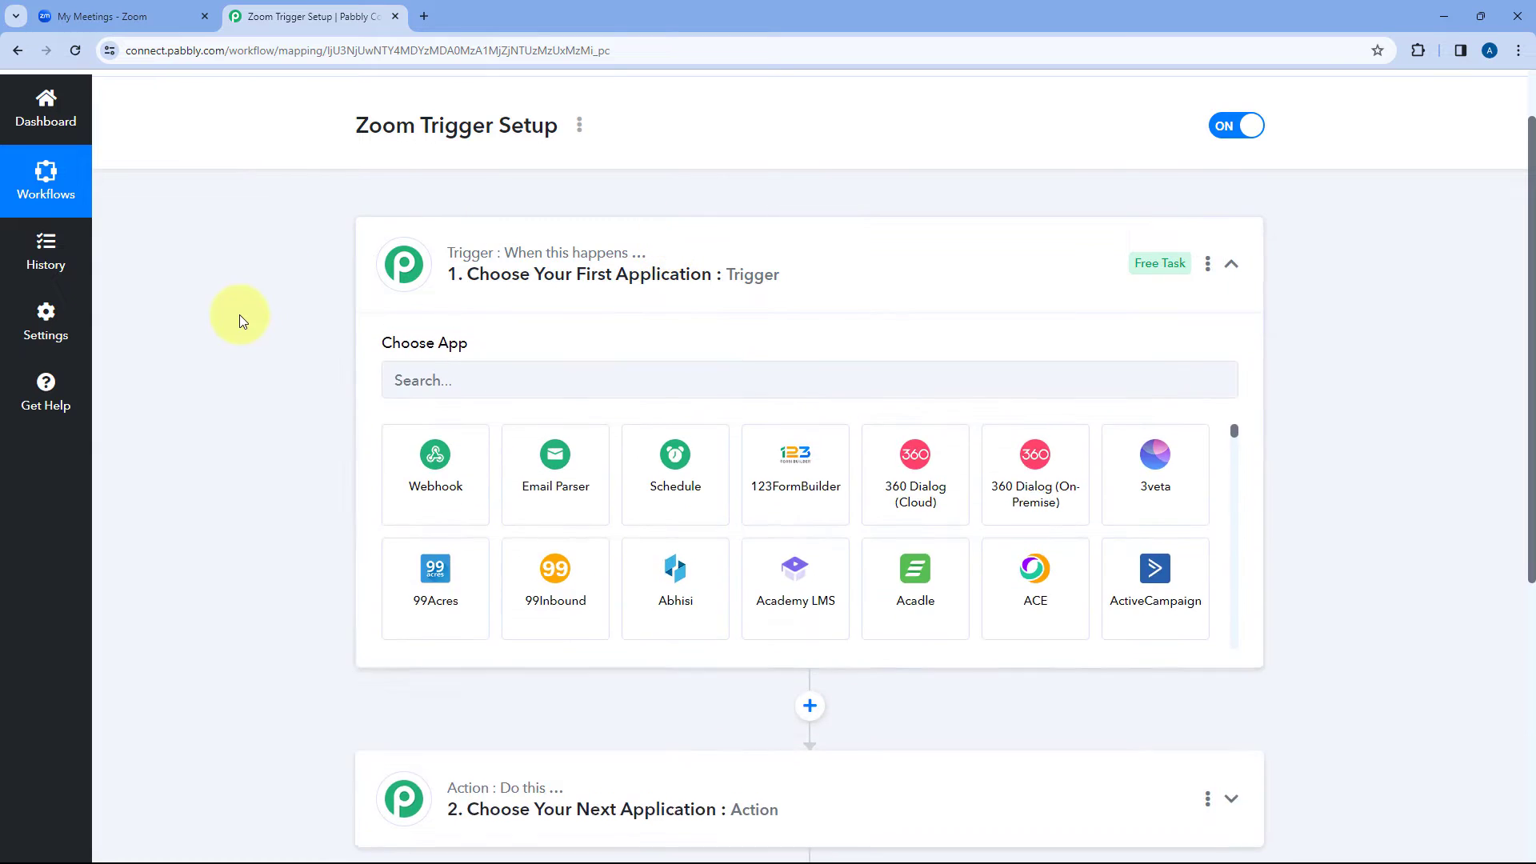
{"action": "scroll", "coordinate": [240, 319], "scroll_direction": "down", "scroll_amount": 1}
{"action": "left_click", "coordinate": [411, 307]}
{"action": "type", "text": "Zoom"}
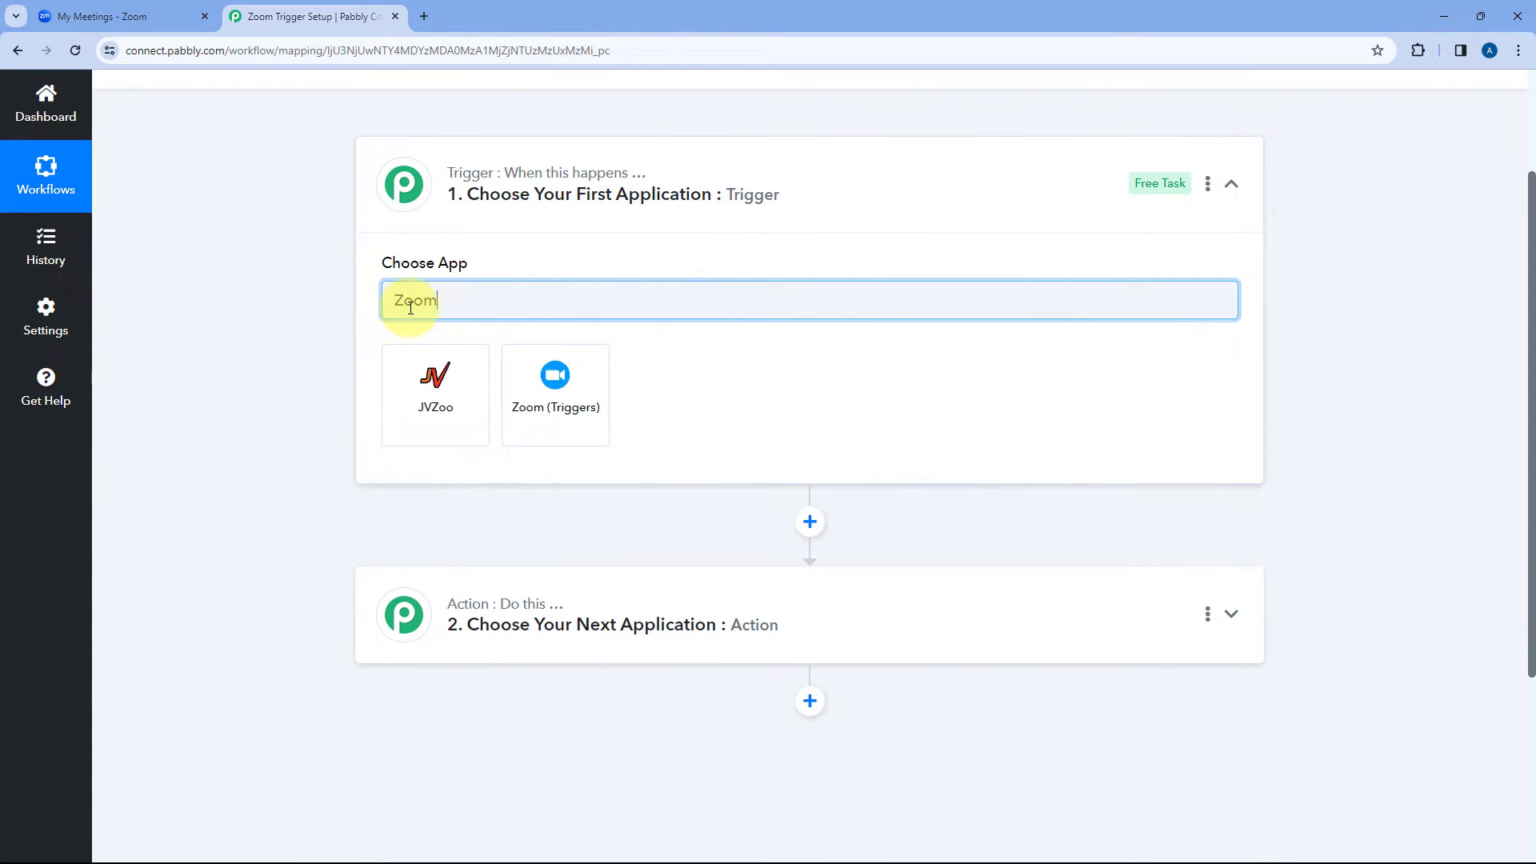
{"action": "left_click", "coordinate": [425, 369]}
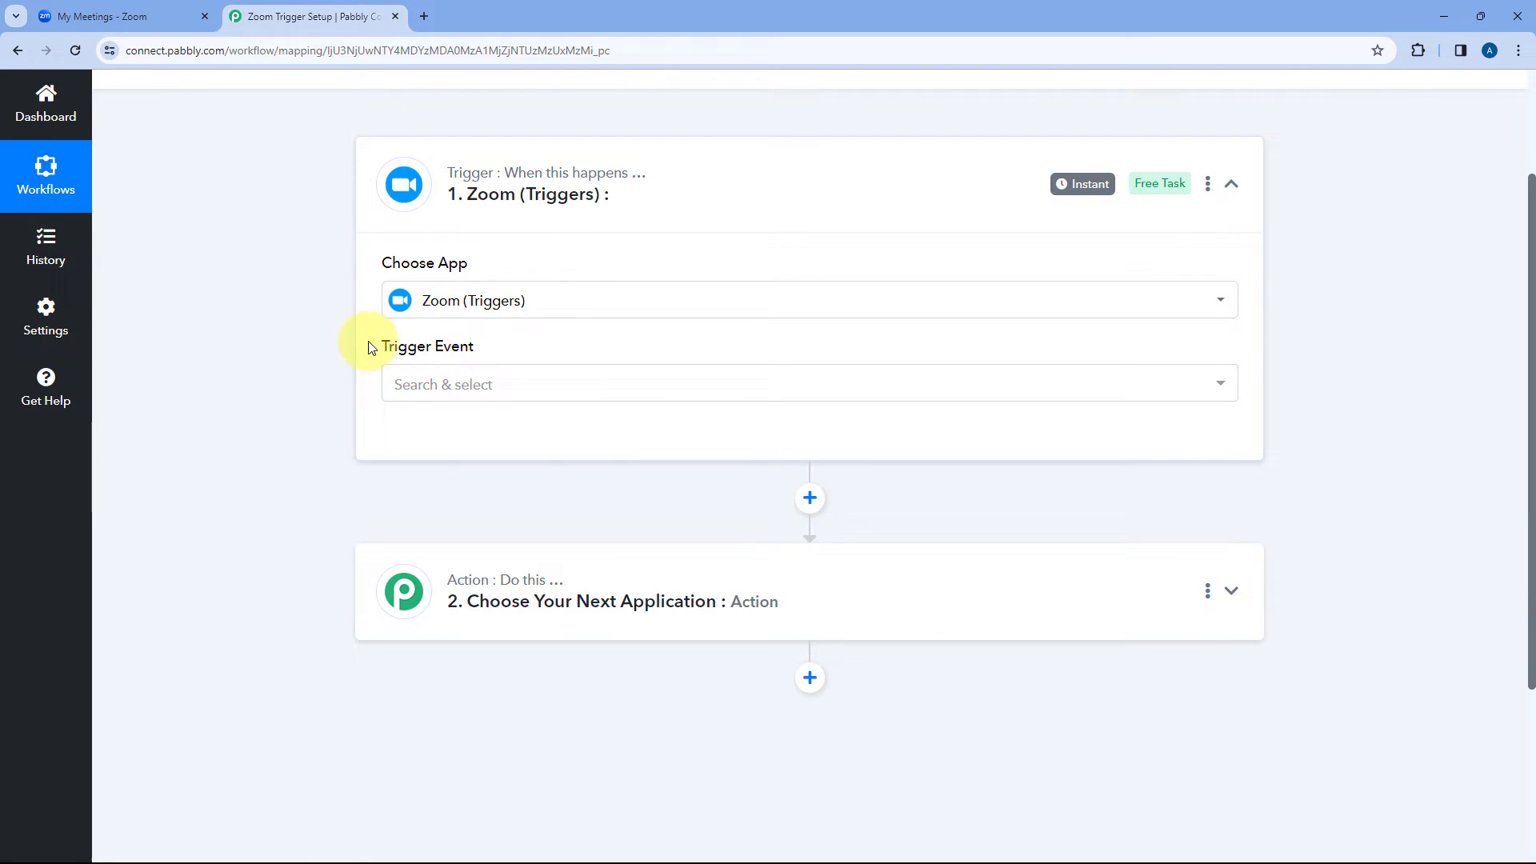
Set the trigger event to Configure Webhook and start a new Zoom connection.
{"action": "left_click", "coordinate": [393, 392]}
{"action": "scroll", "coordinate": [348, 372], "scroll_direction": "down", "scroll_amount": 1}
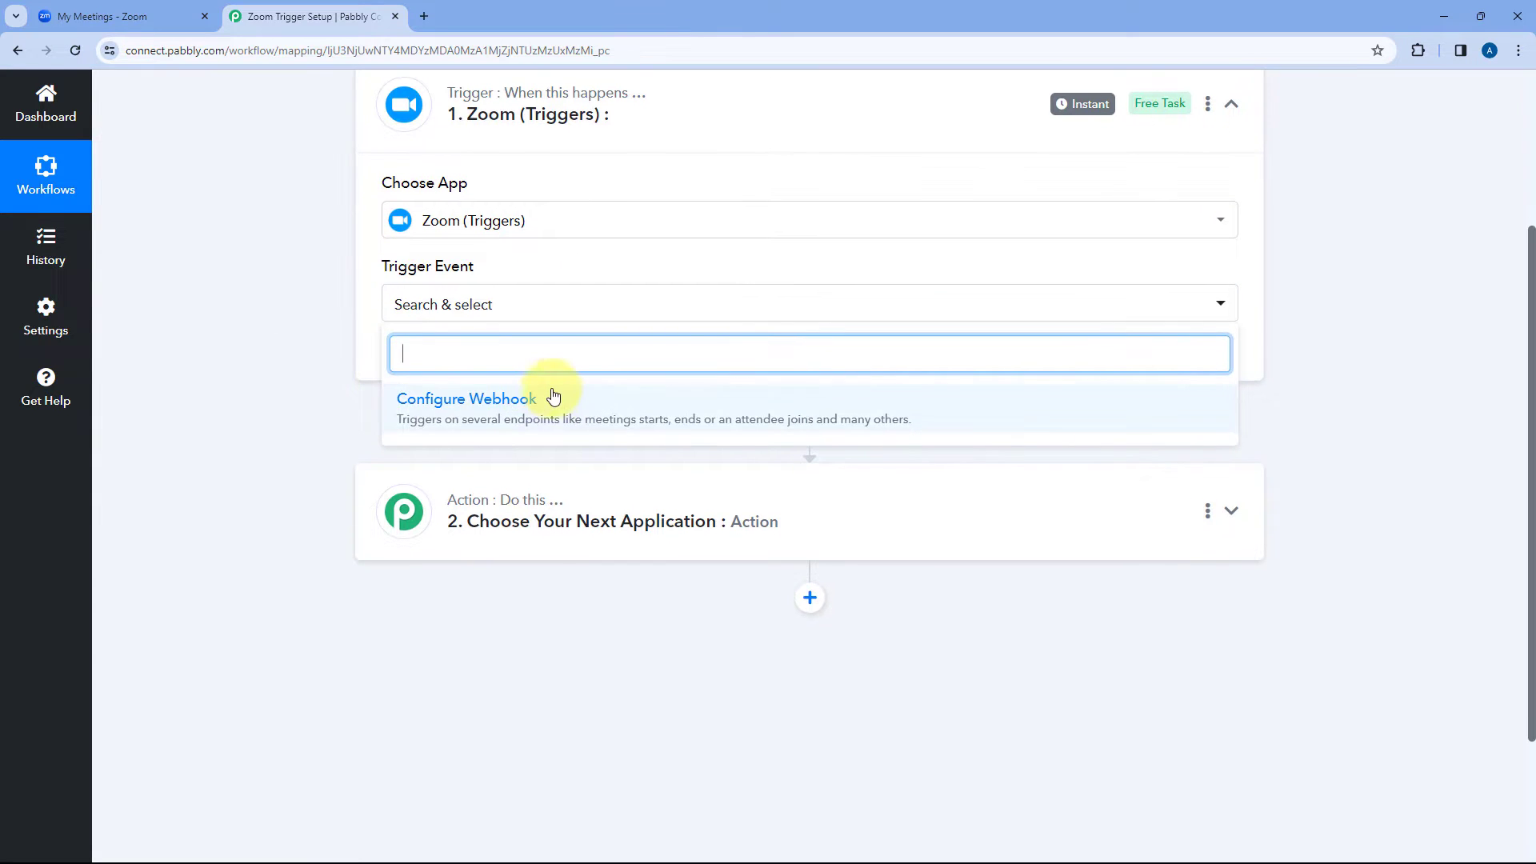
{"action": "left_click", "coordinate": [551, 400]}
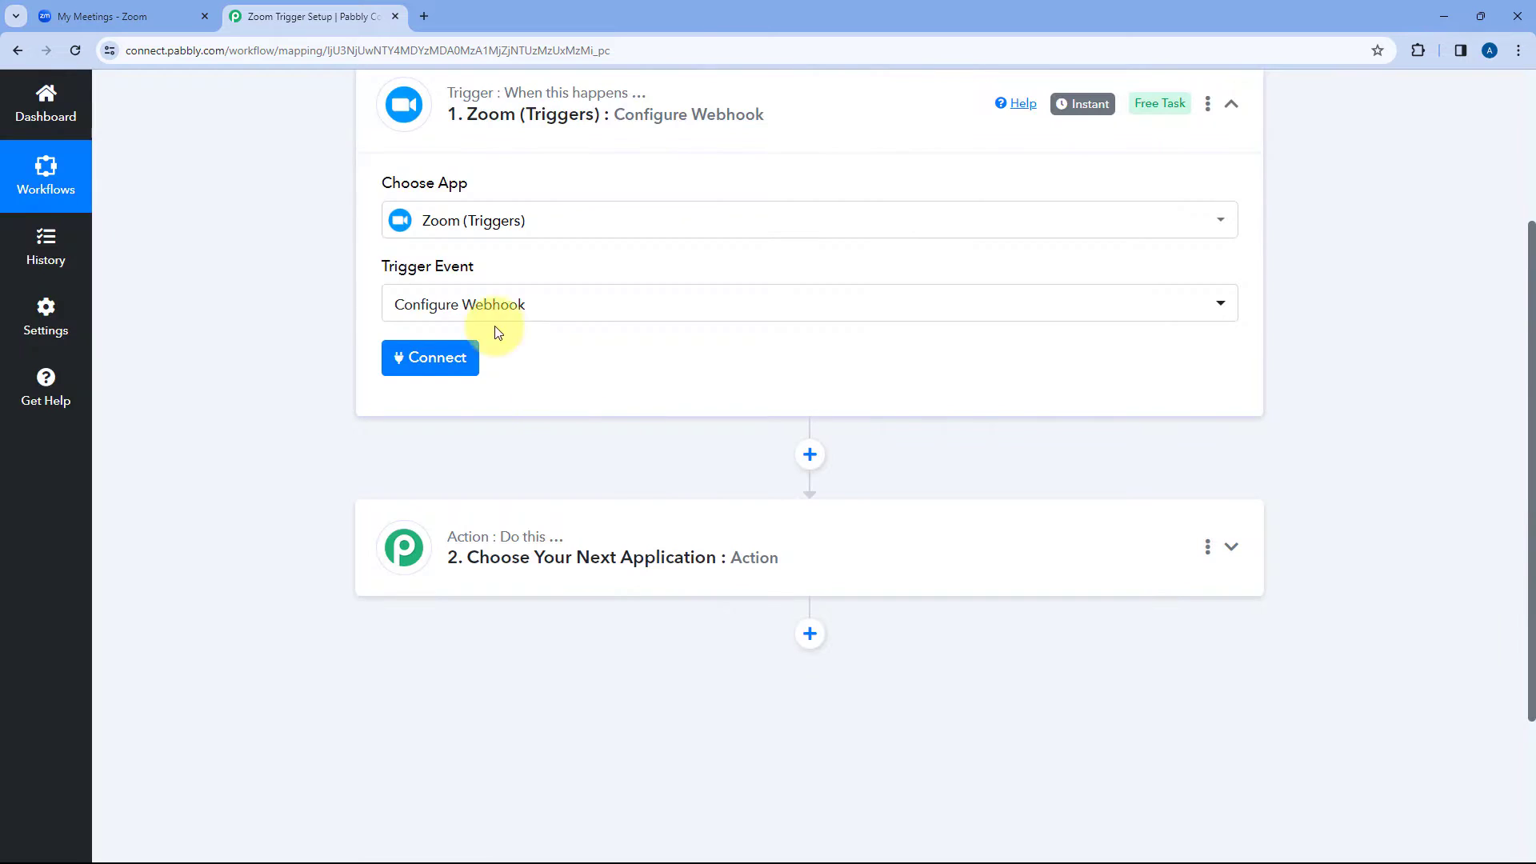
{"action": "left_click", "coordinate": [426, 356]}
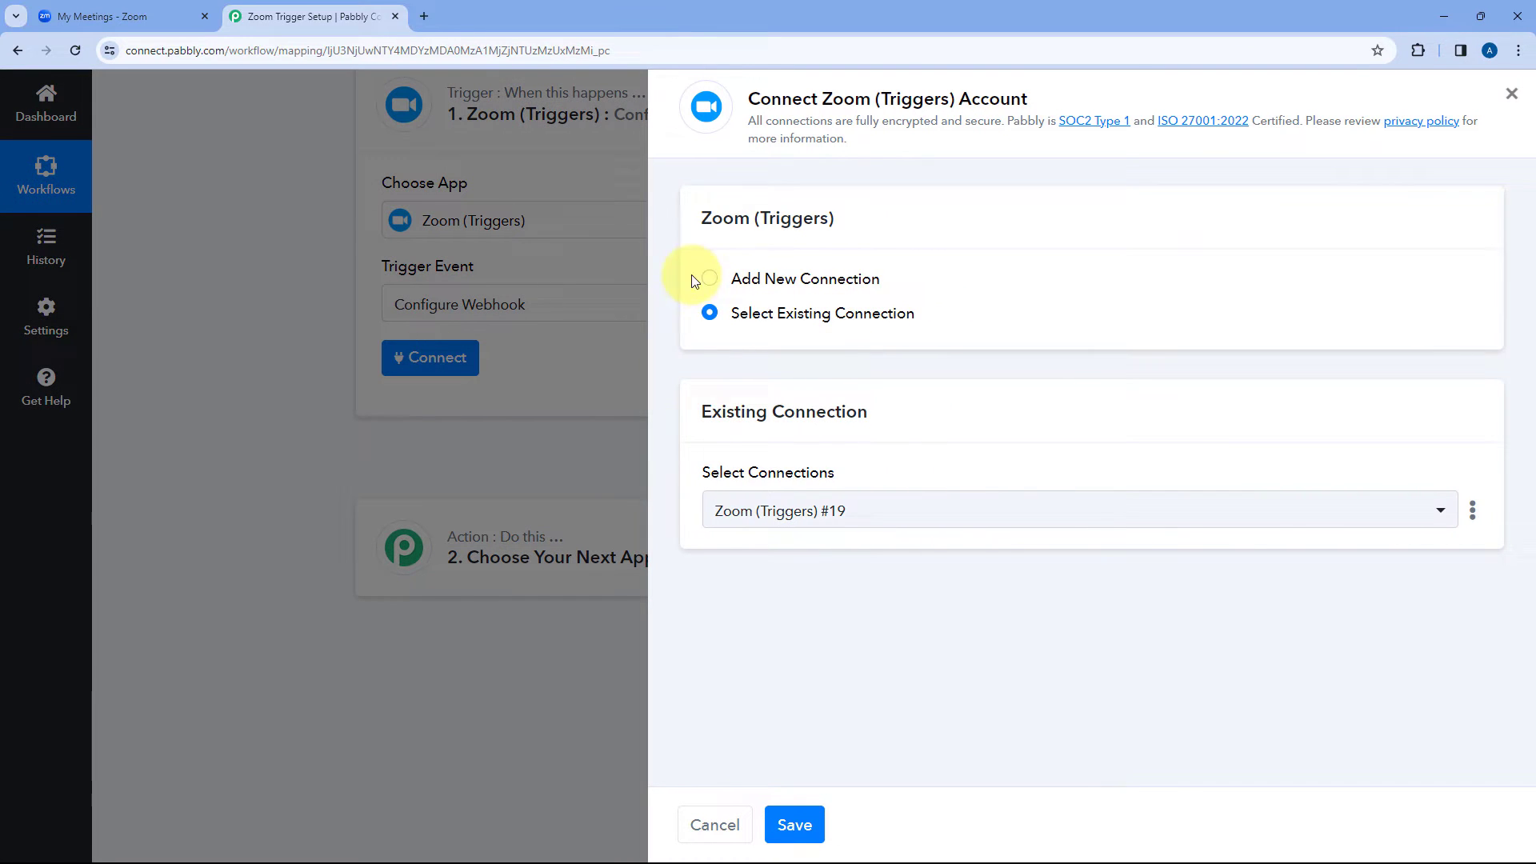
{"action": "left_click", "coordinate": [703, 279]}
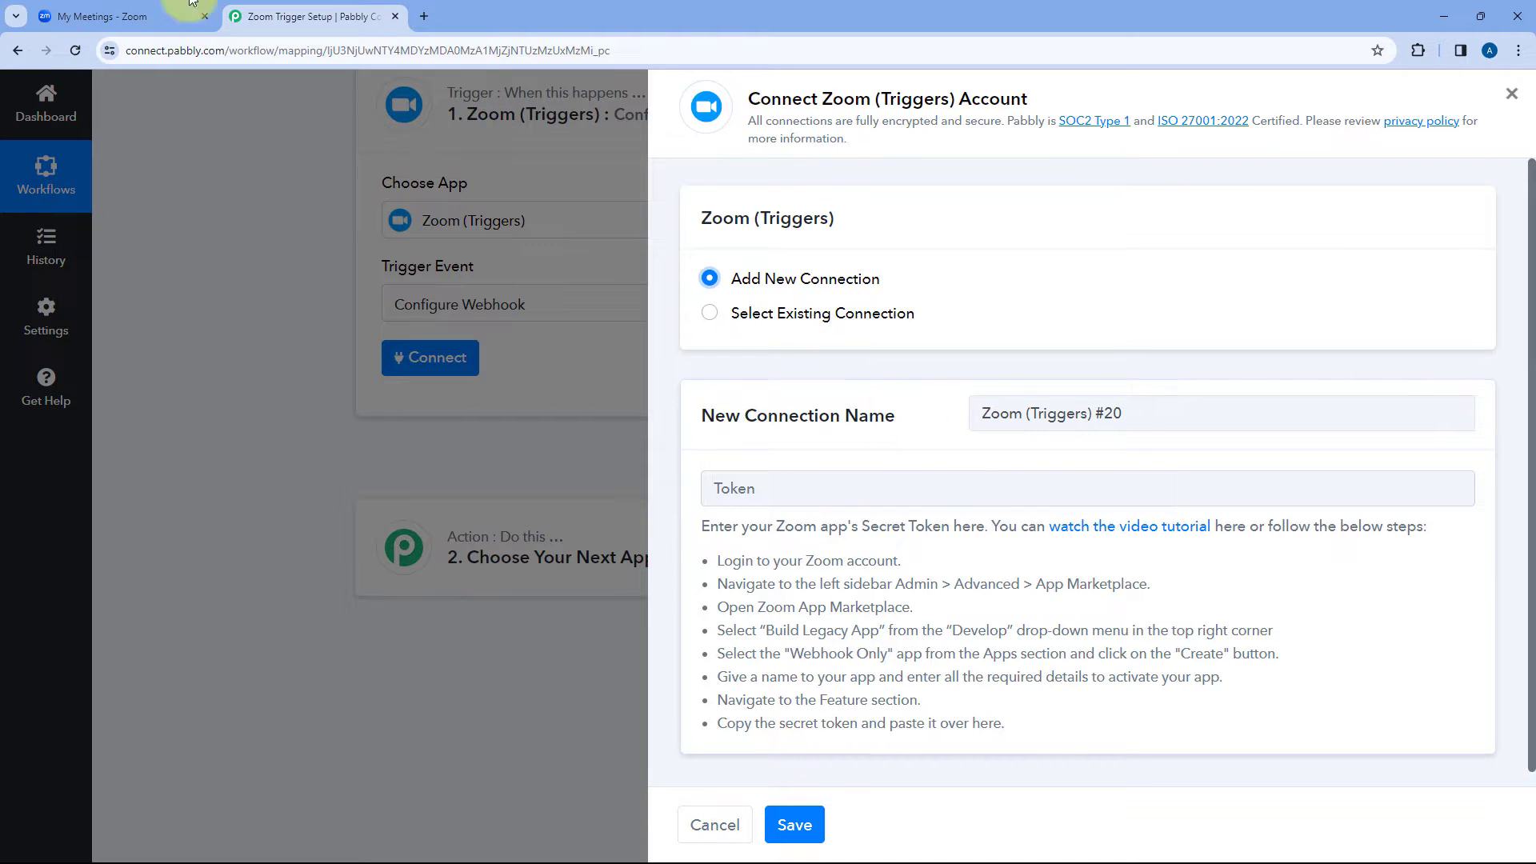
Open the App Marketplace from the Zoom portal's Admin > Advanced section.
{"action": "left_click", "coordinate": [136, 16]}
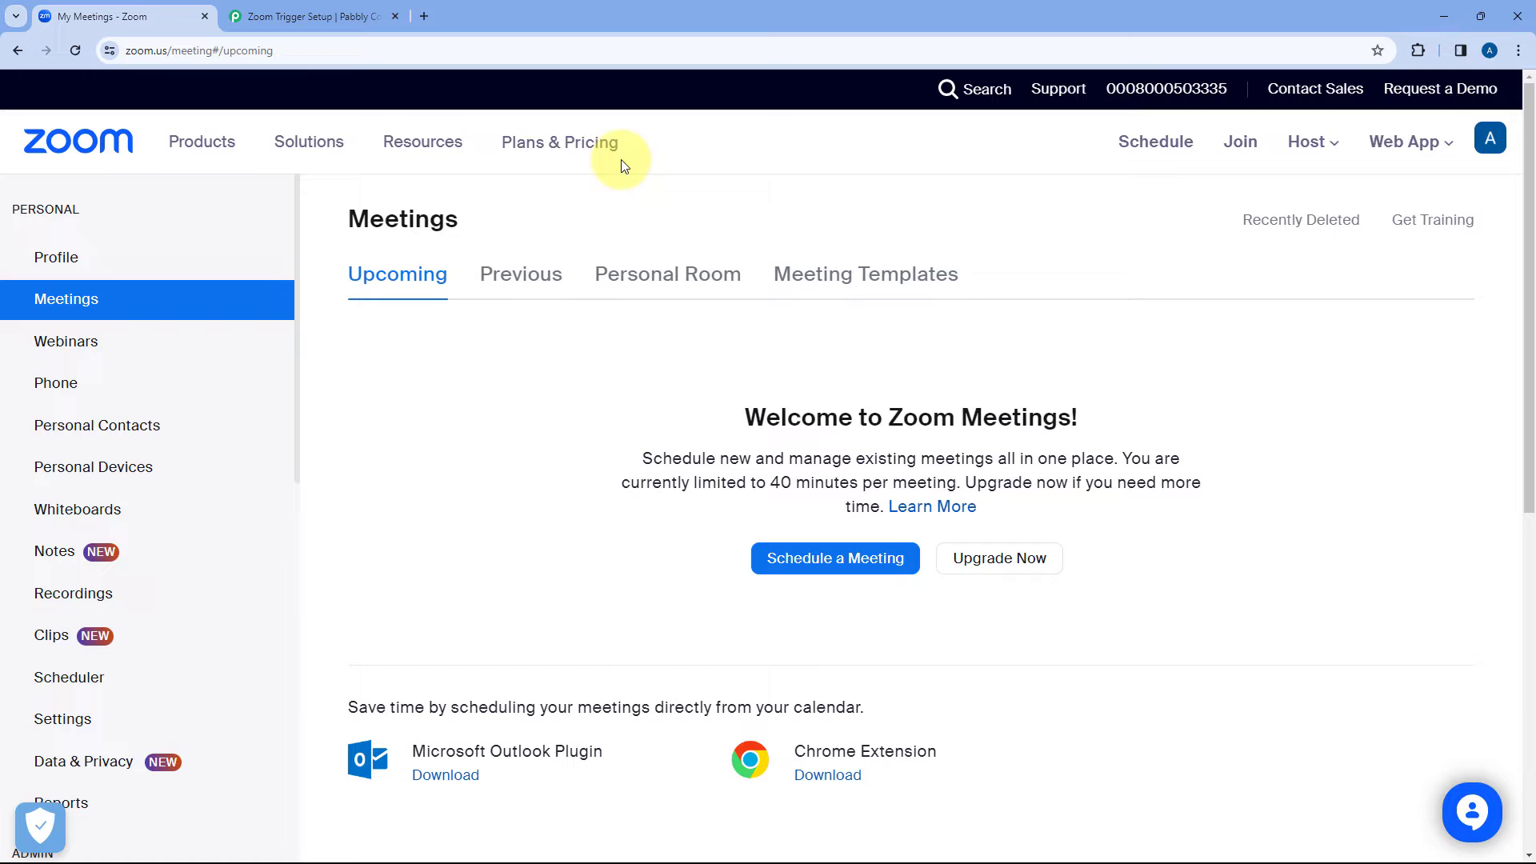
{"action": "scroll", "coordinate": [144, 311], "scroll_direction": "down", "scroll_amount": 7}
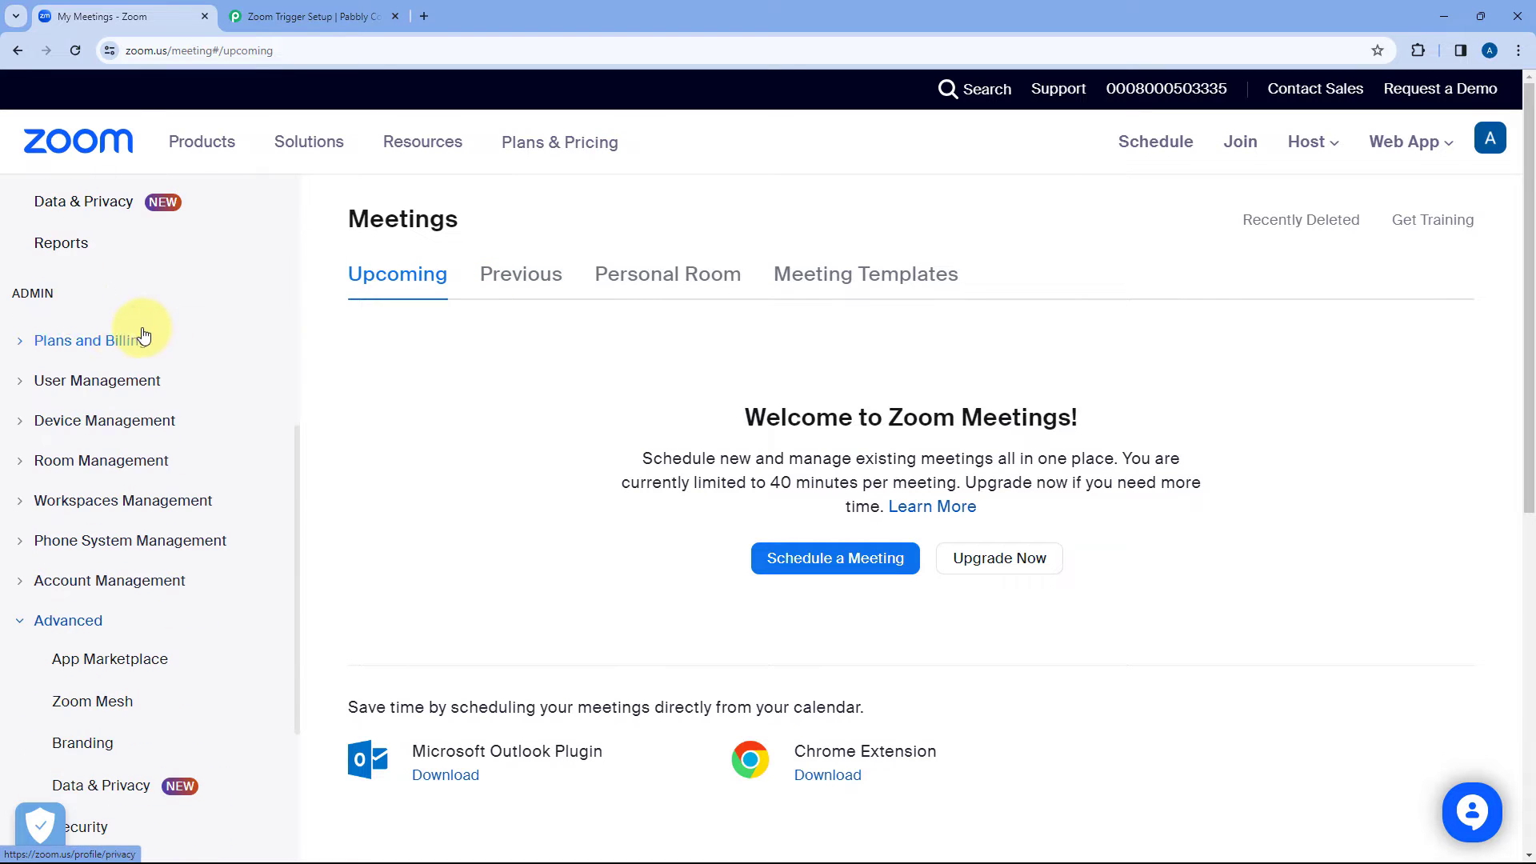
{"action": "scroll", "coordinate": [88, 480], "scroll_direction": "down", "scroll_amount": 1}
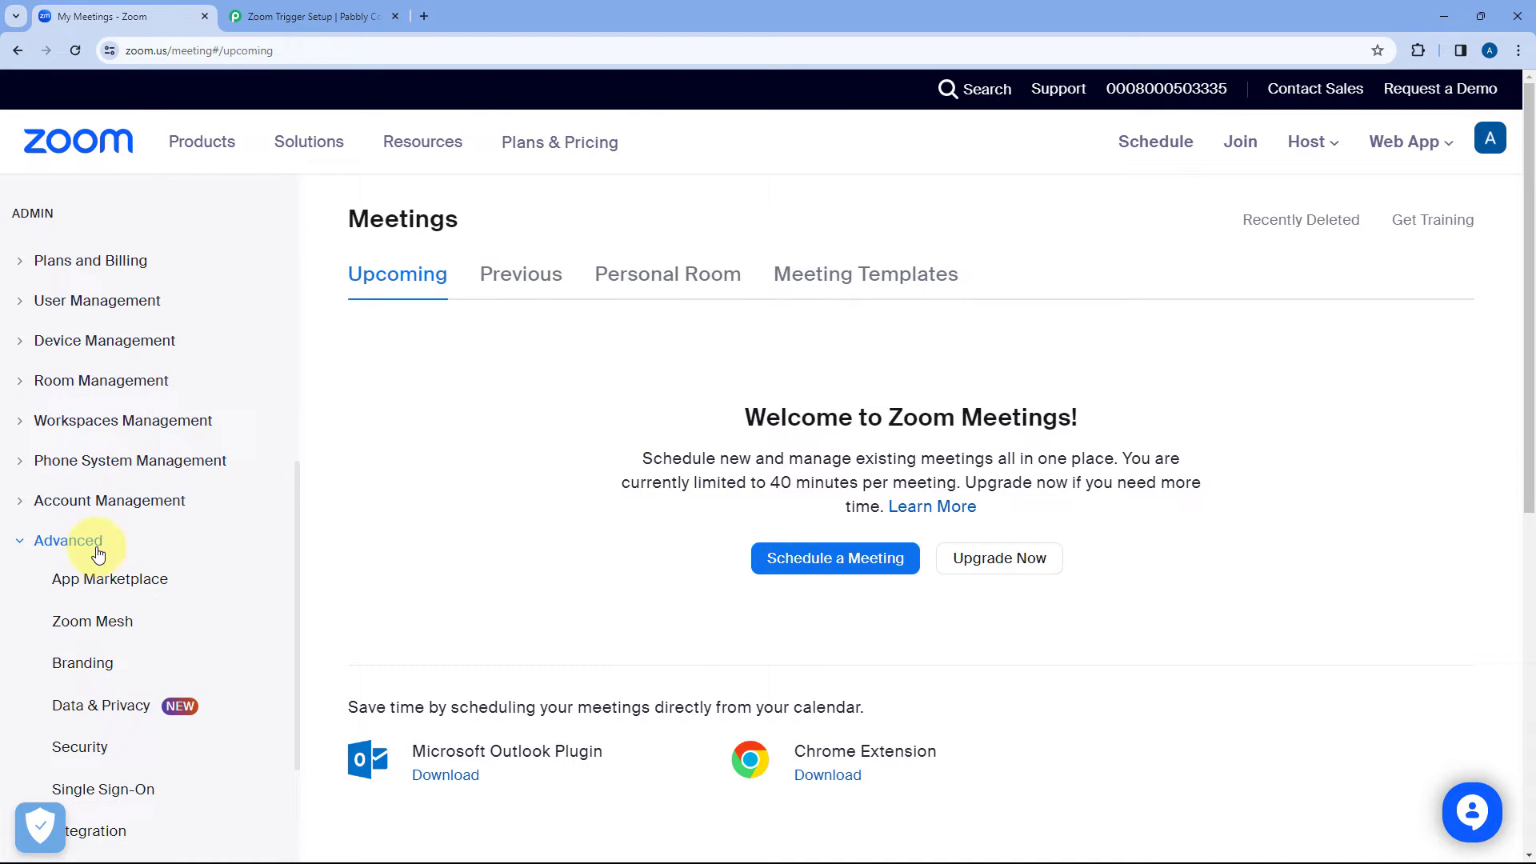
{"action": "left_click", "coordinate": [119, 582]}
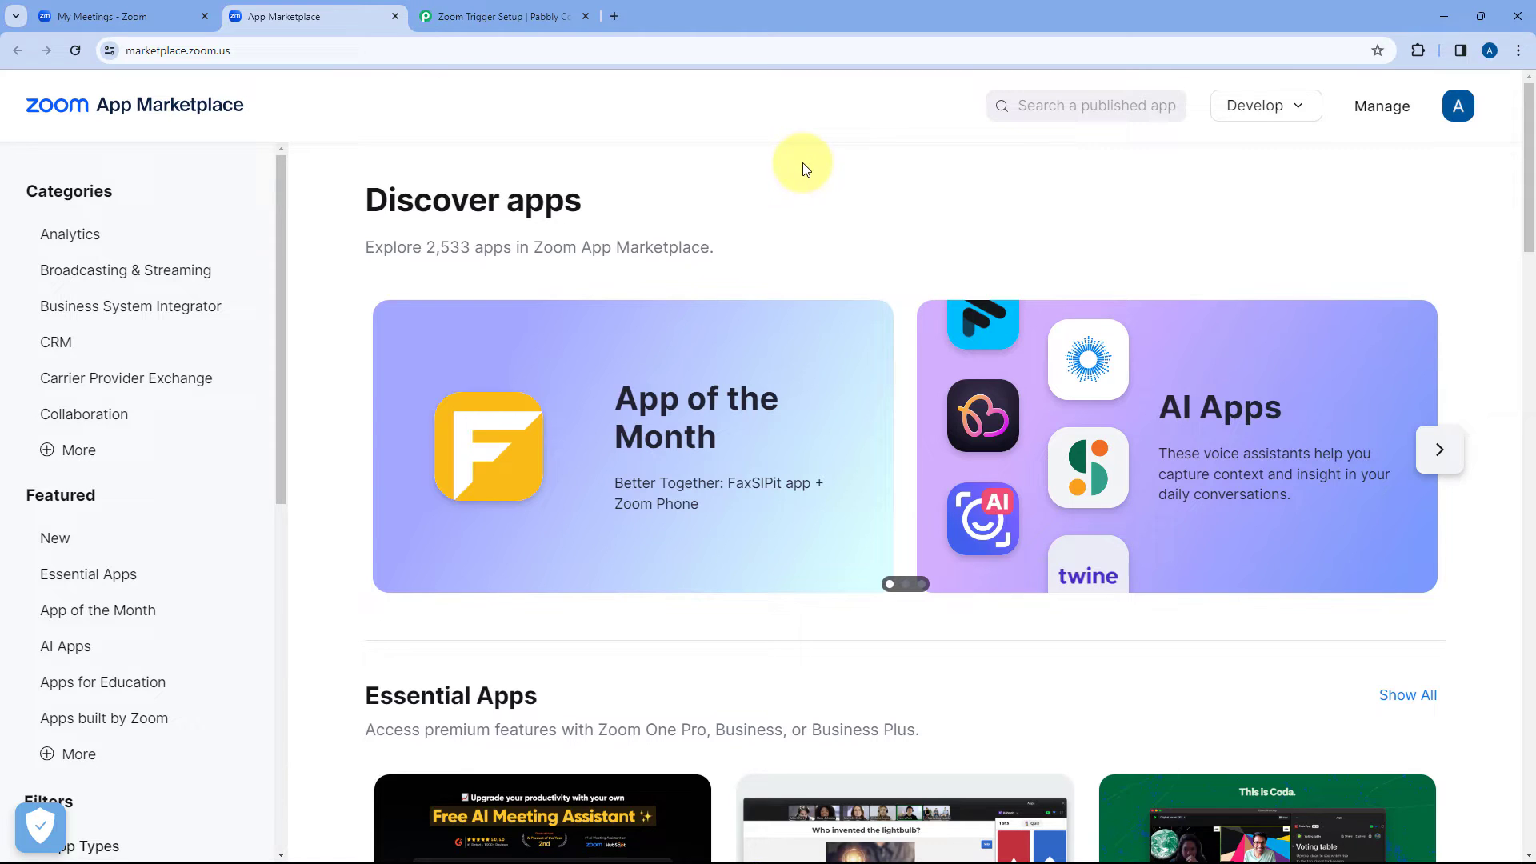
Build a new general app in the Marketplace and rename it 'Pabbly Trigger'.
{"action": "left_click", "coordinate": [1264, 105]}
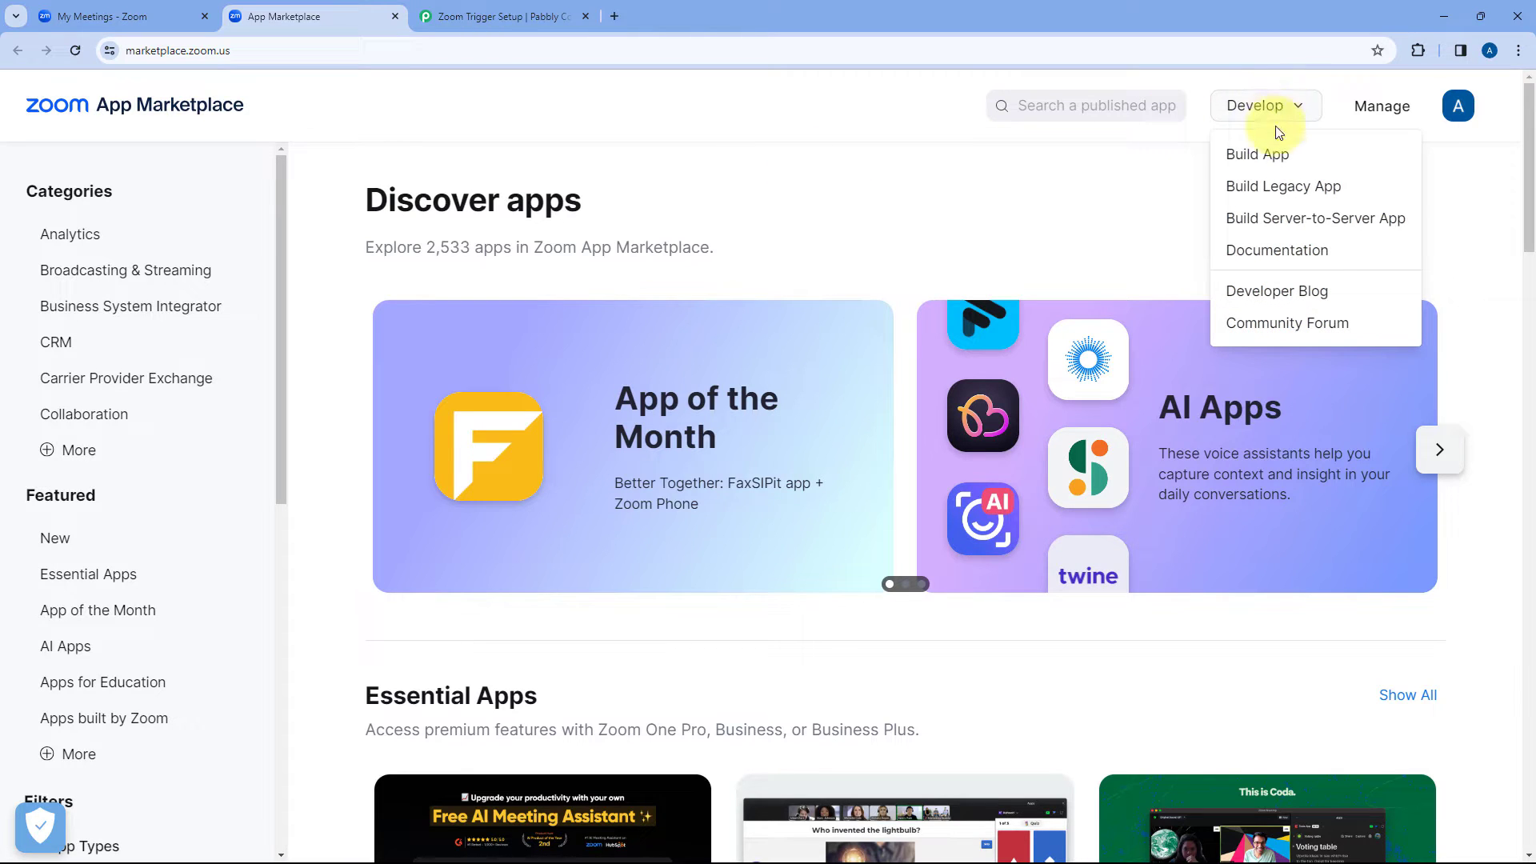
{"action": "left_click", "coordinate": [1277, 156]}
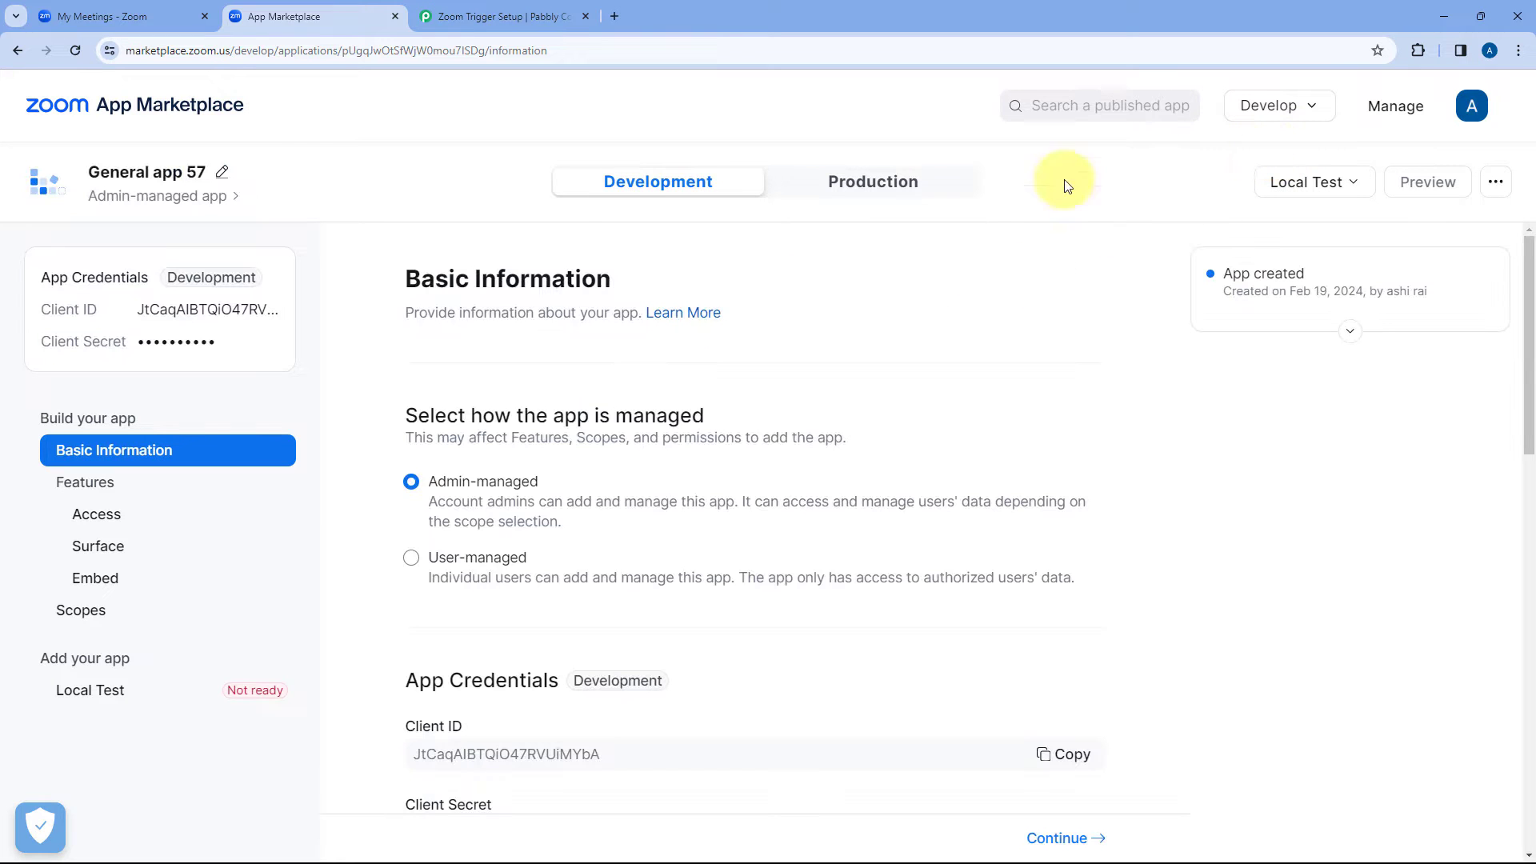
{"action": "left_click", "coordinate": [222, 171]}
{"action": "triple_click", "coordinate": [222, 190]}
{"action": "type", "text": "Pabbly Trigger"}
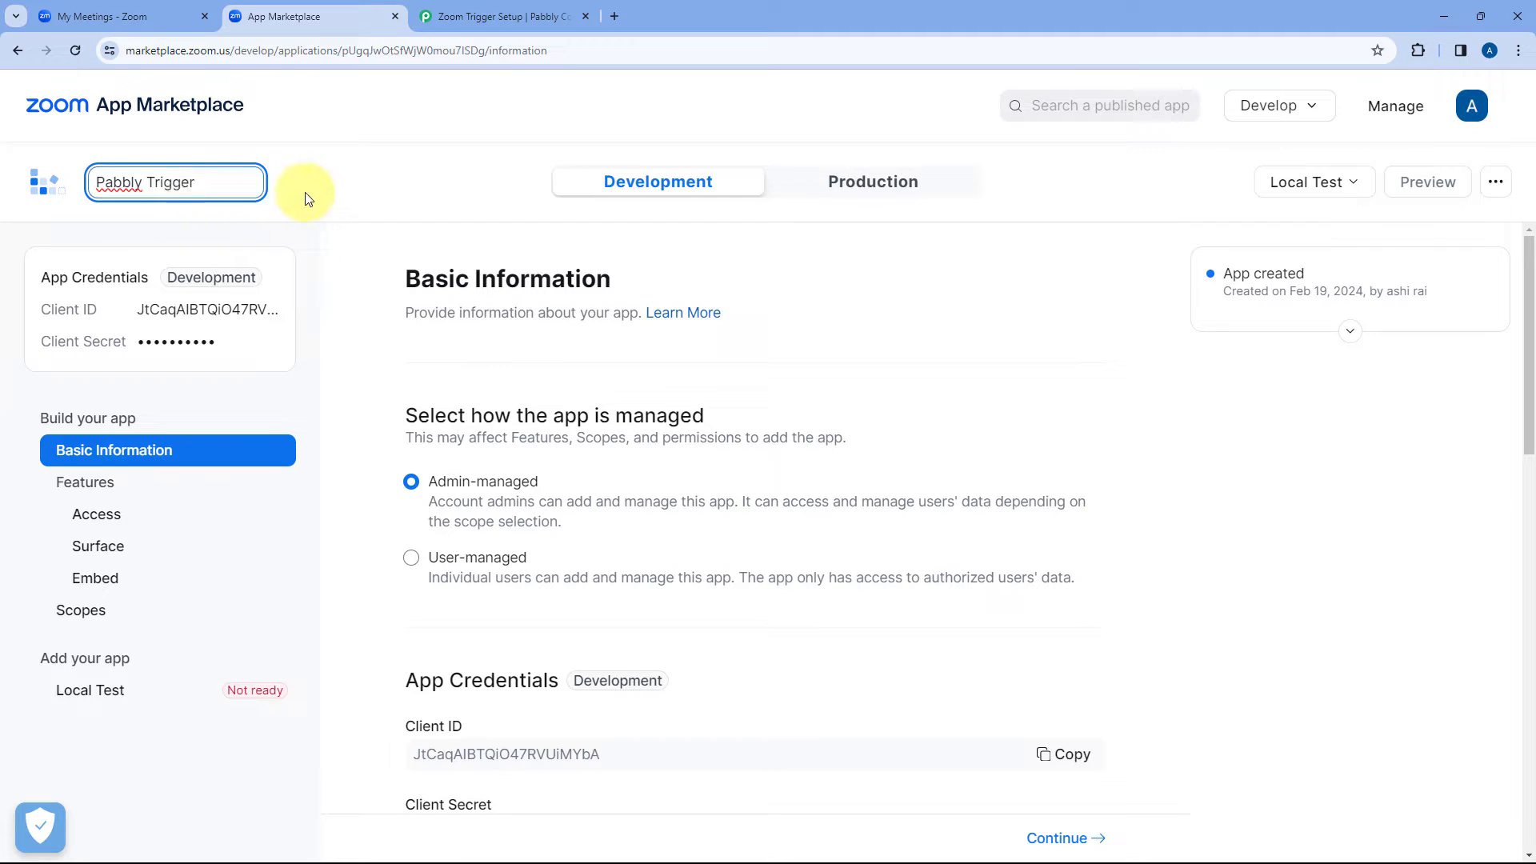
{"action": "left_click", "coordinate": [303, 189]}
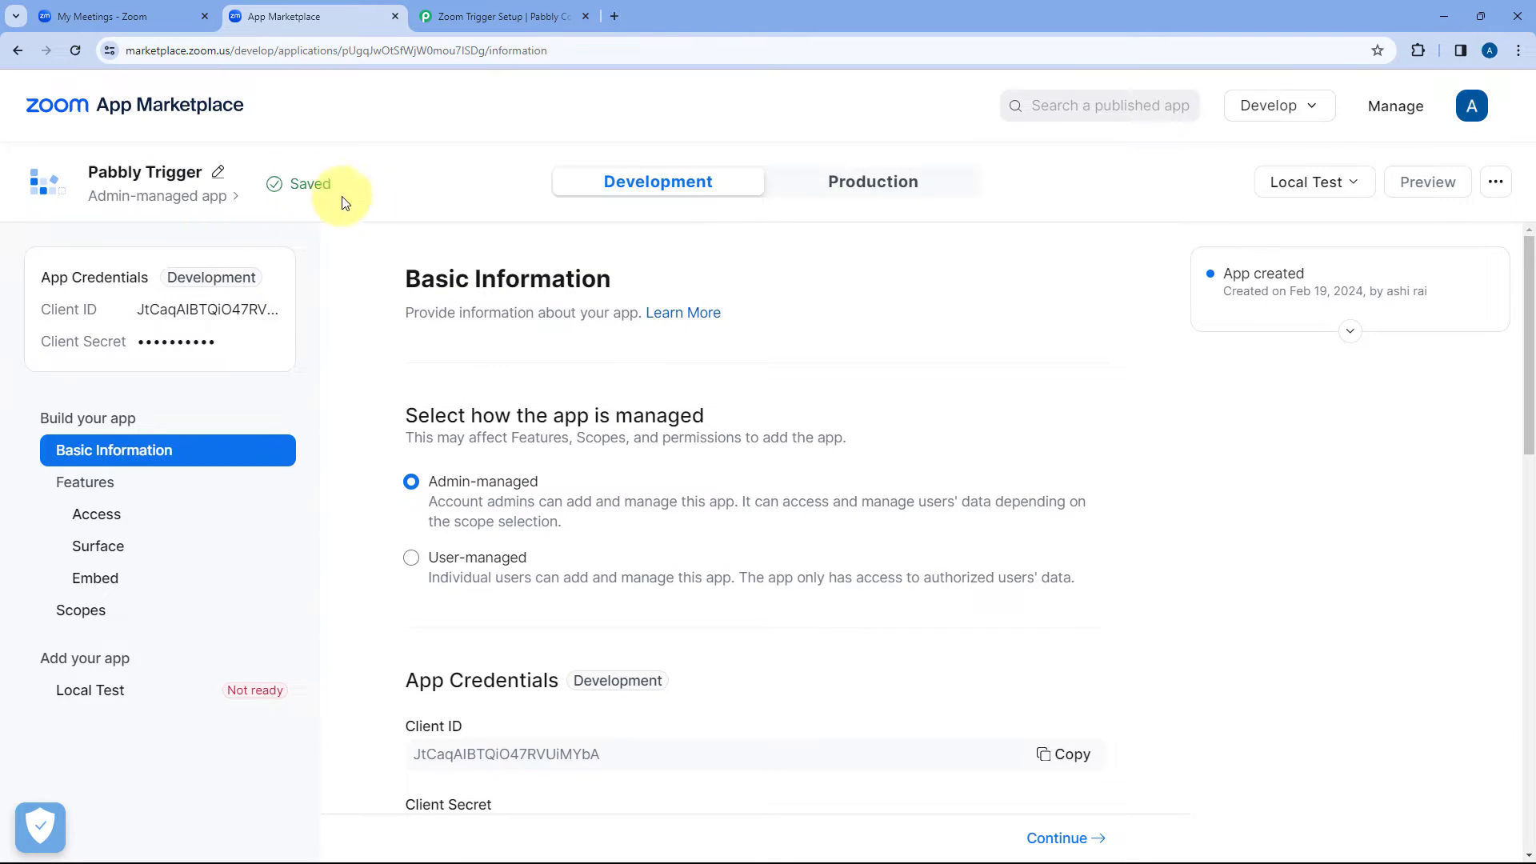
{"action": "scroll", "coordinate": [364, 264], "scroll_direction": "down", "scroll_amount": 1}
{"action": "scroll", "coordinate": [364, 264], "scroll_direction": "down", "scroll_amount": 5}
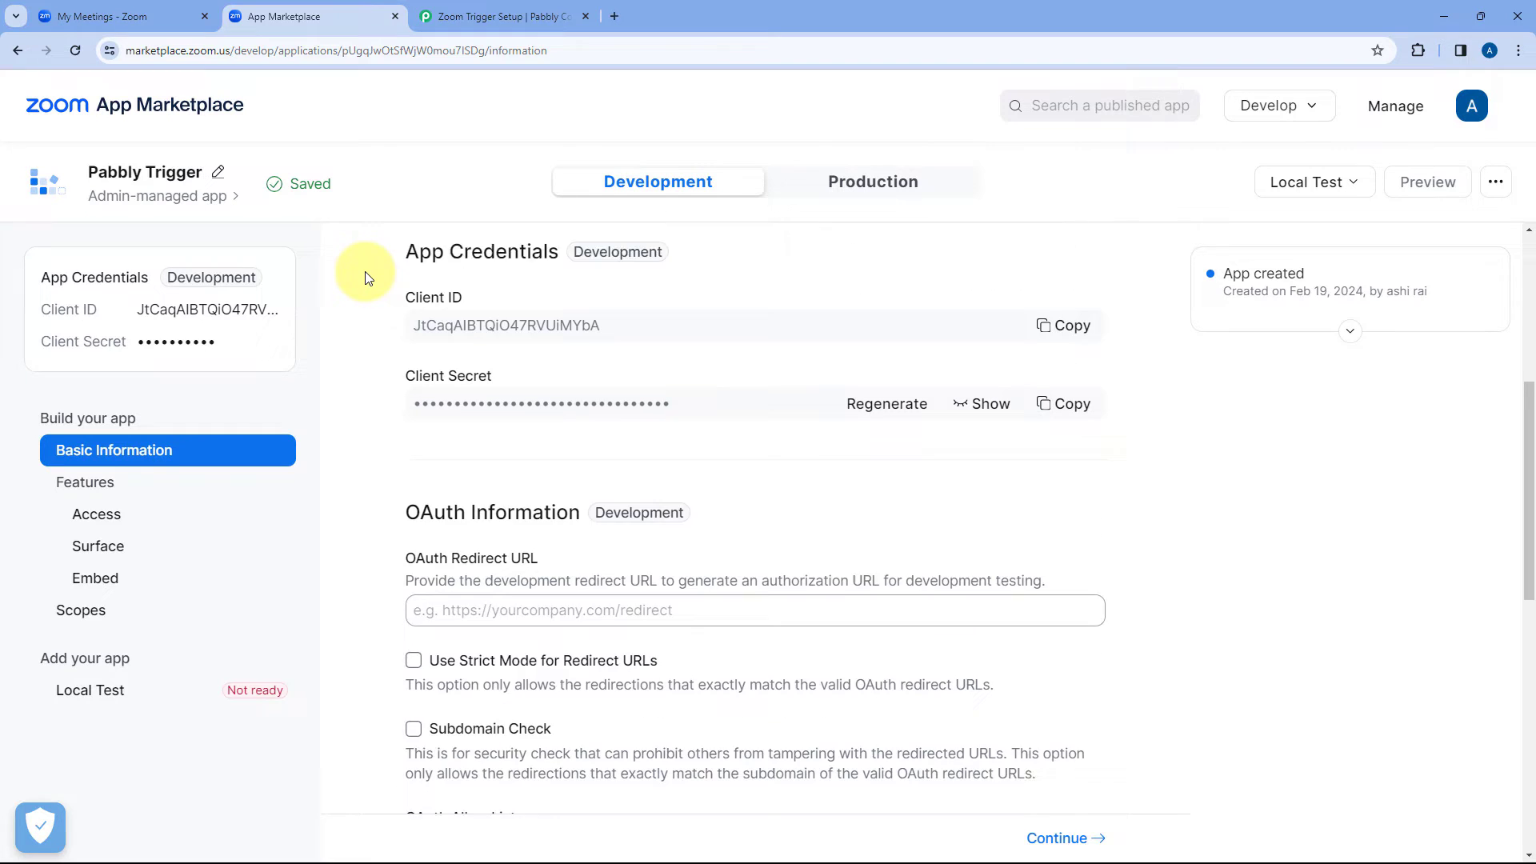
{"action": "scroll", "coordinate": [366, 276], "scroll_direction": "down", "scroll_amount": 2}
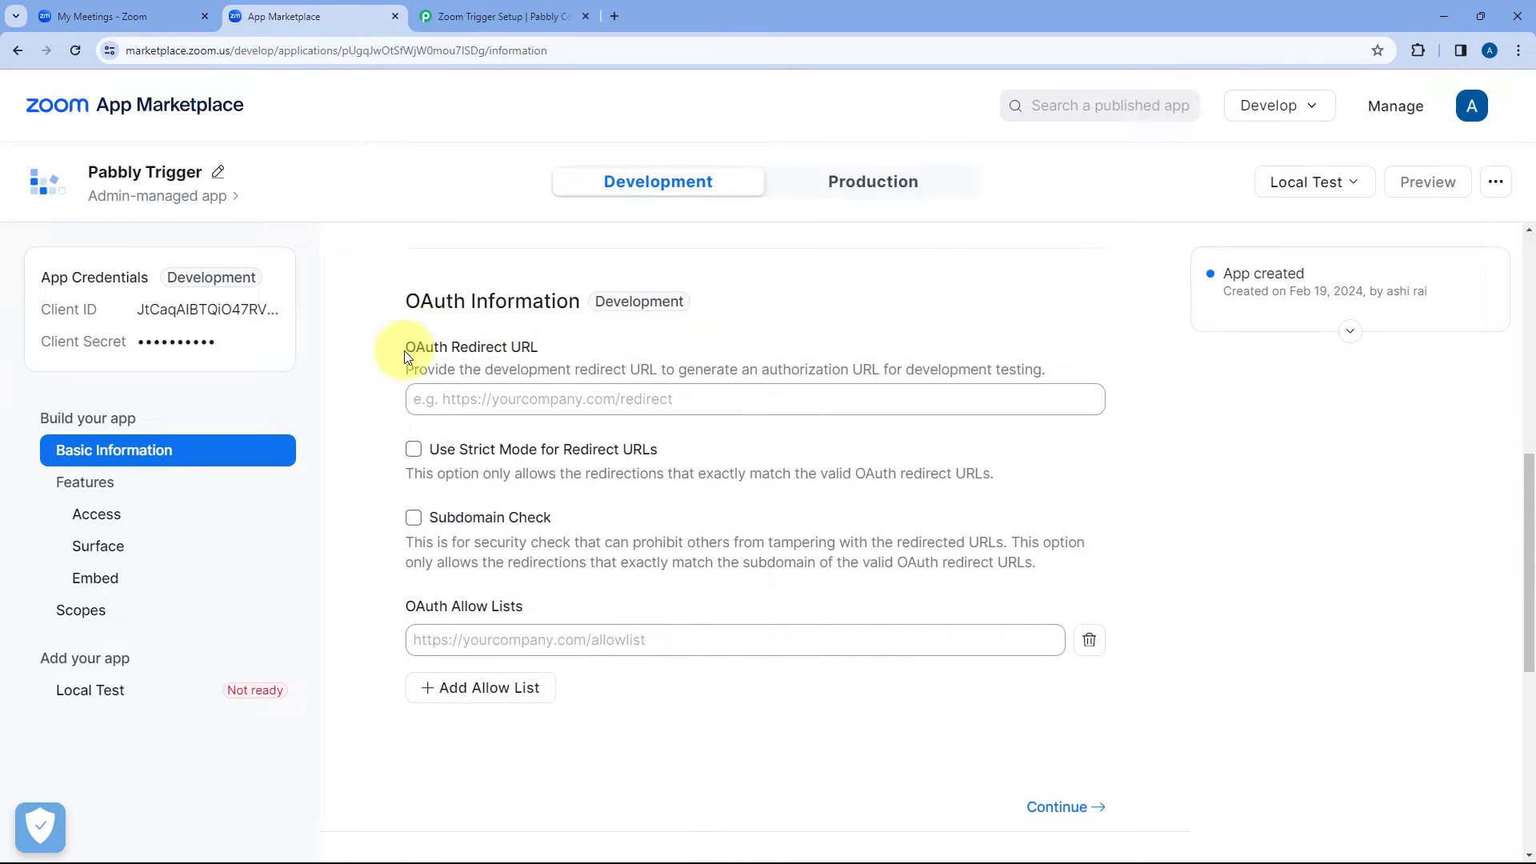
{"action": "left_click", "coordinate": [533, 399]}
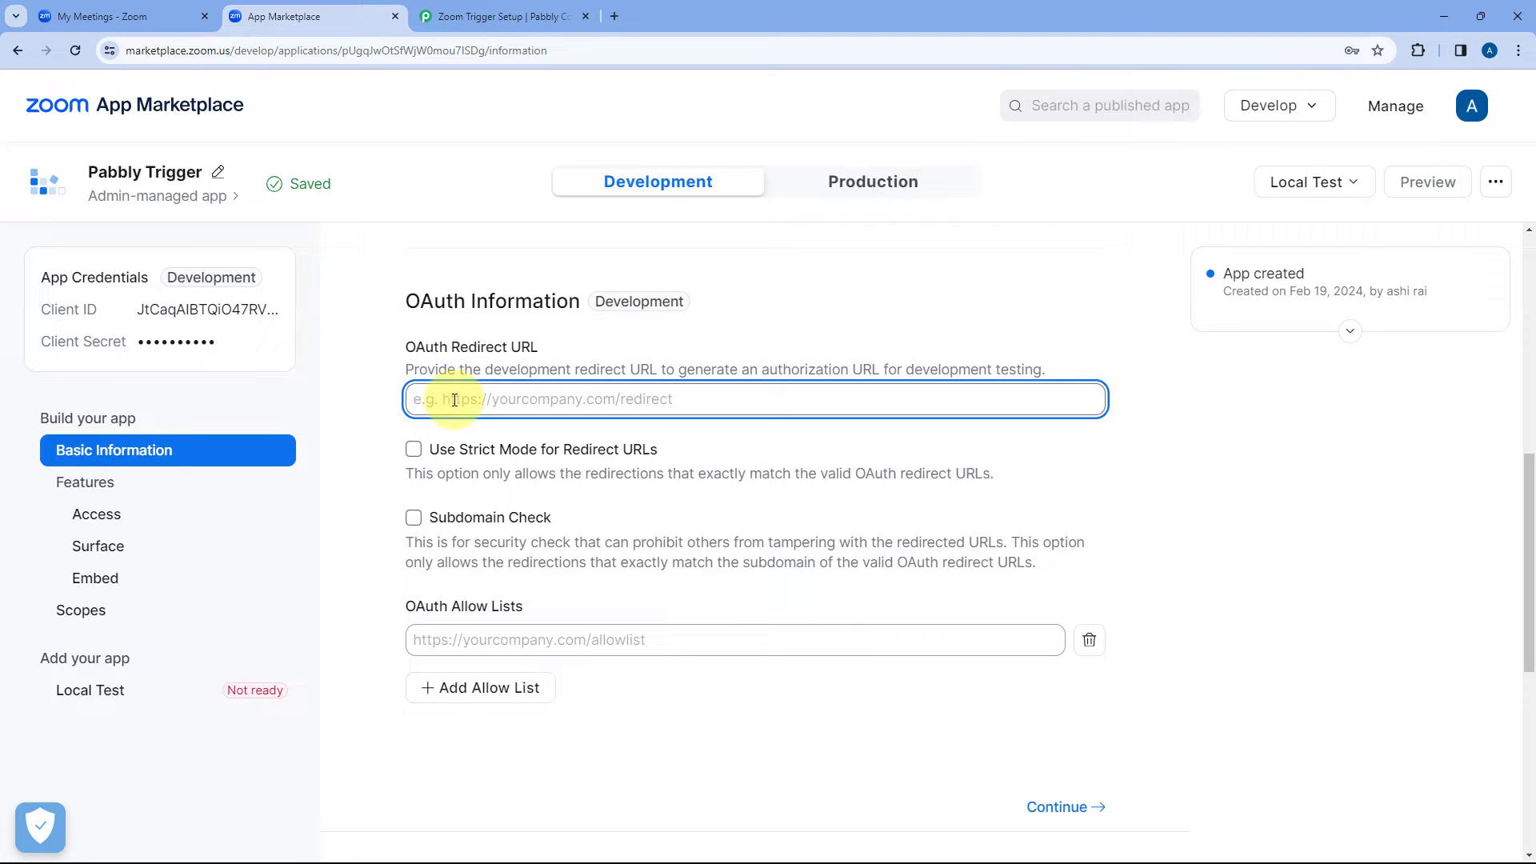
{"action": "type", "text": "htt"}
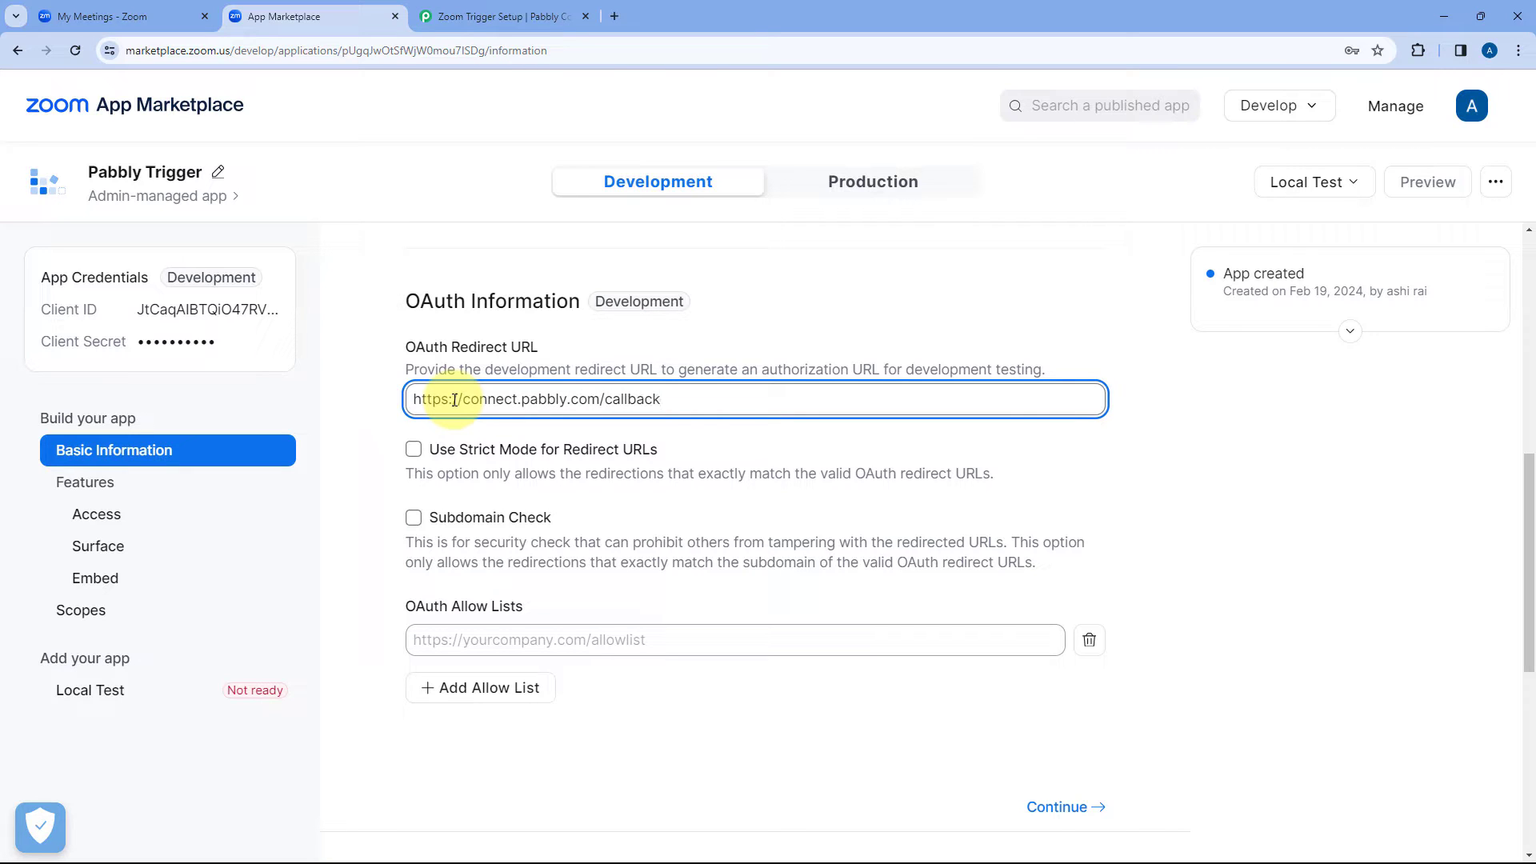
{"action": "key", "text": "ctrl+a"}
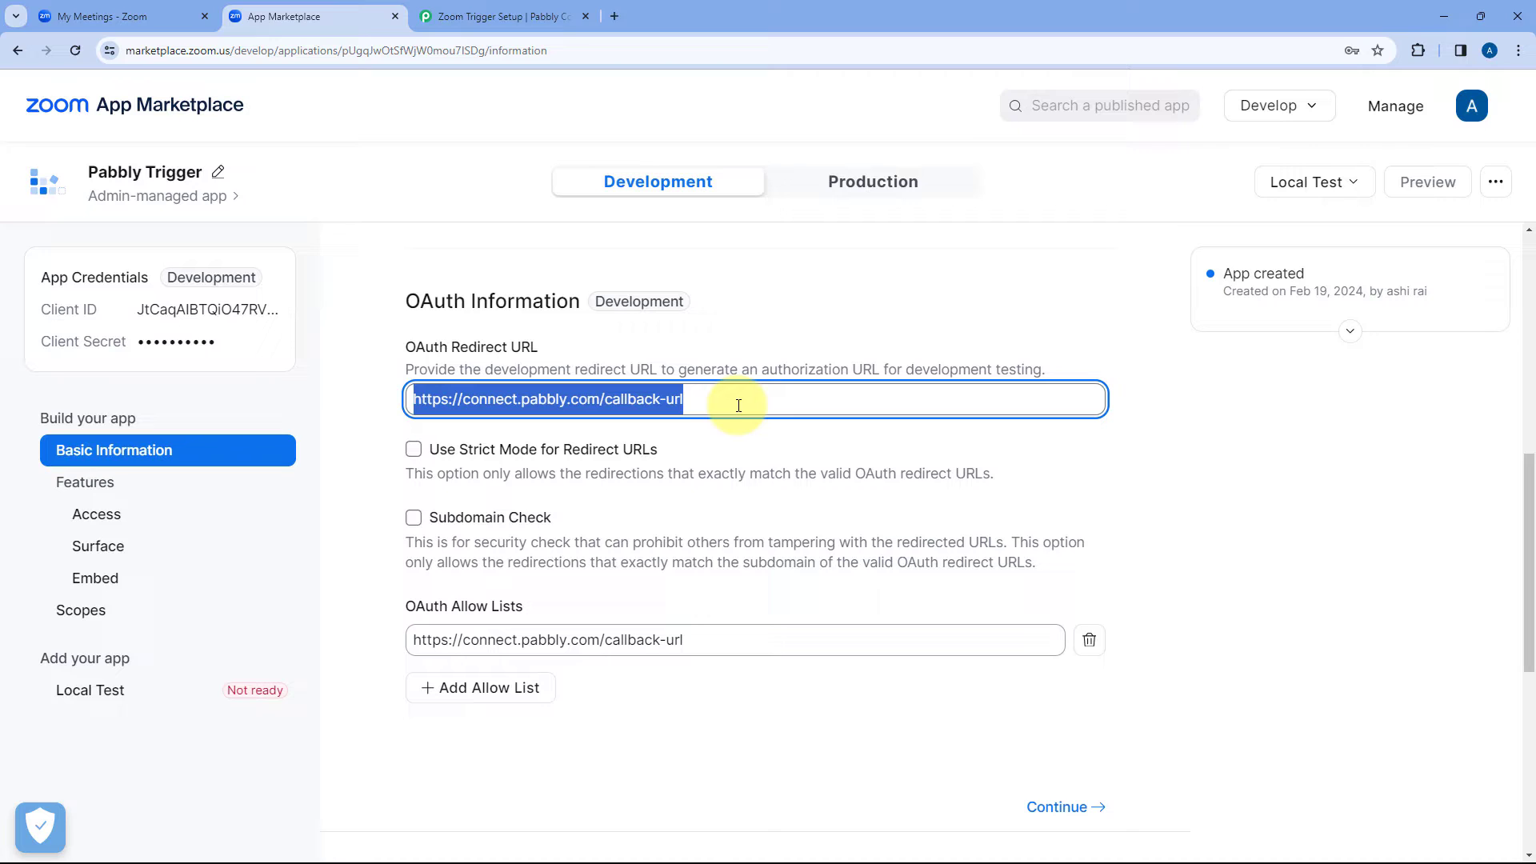
{"action": "left_click", "coordinate": [364, 383]}
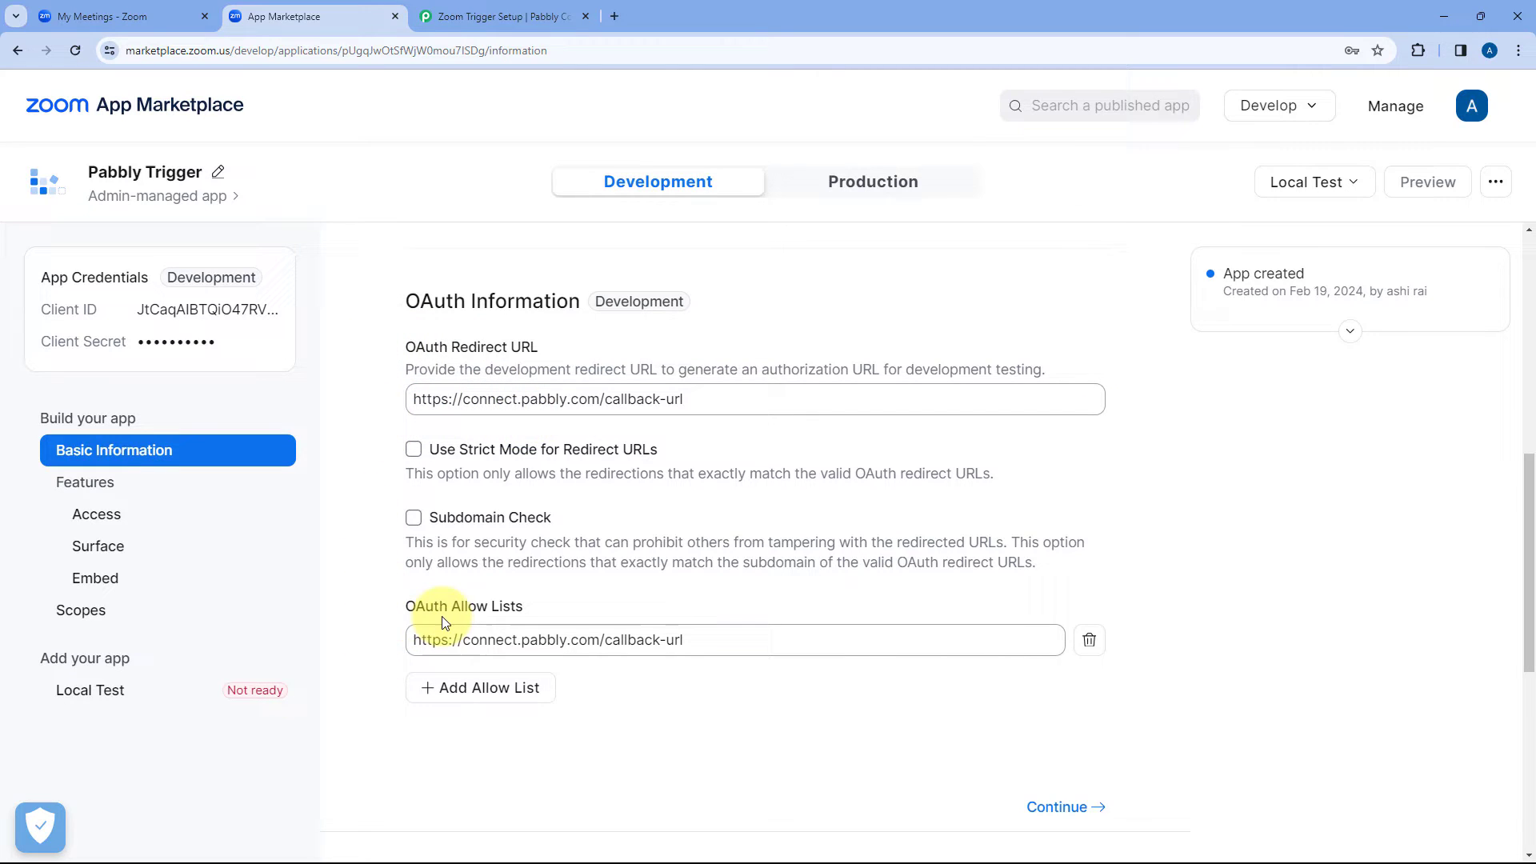
{"action": "left_click", "coordinate": [1067, 807]}
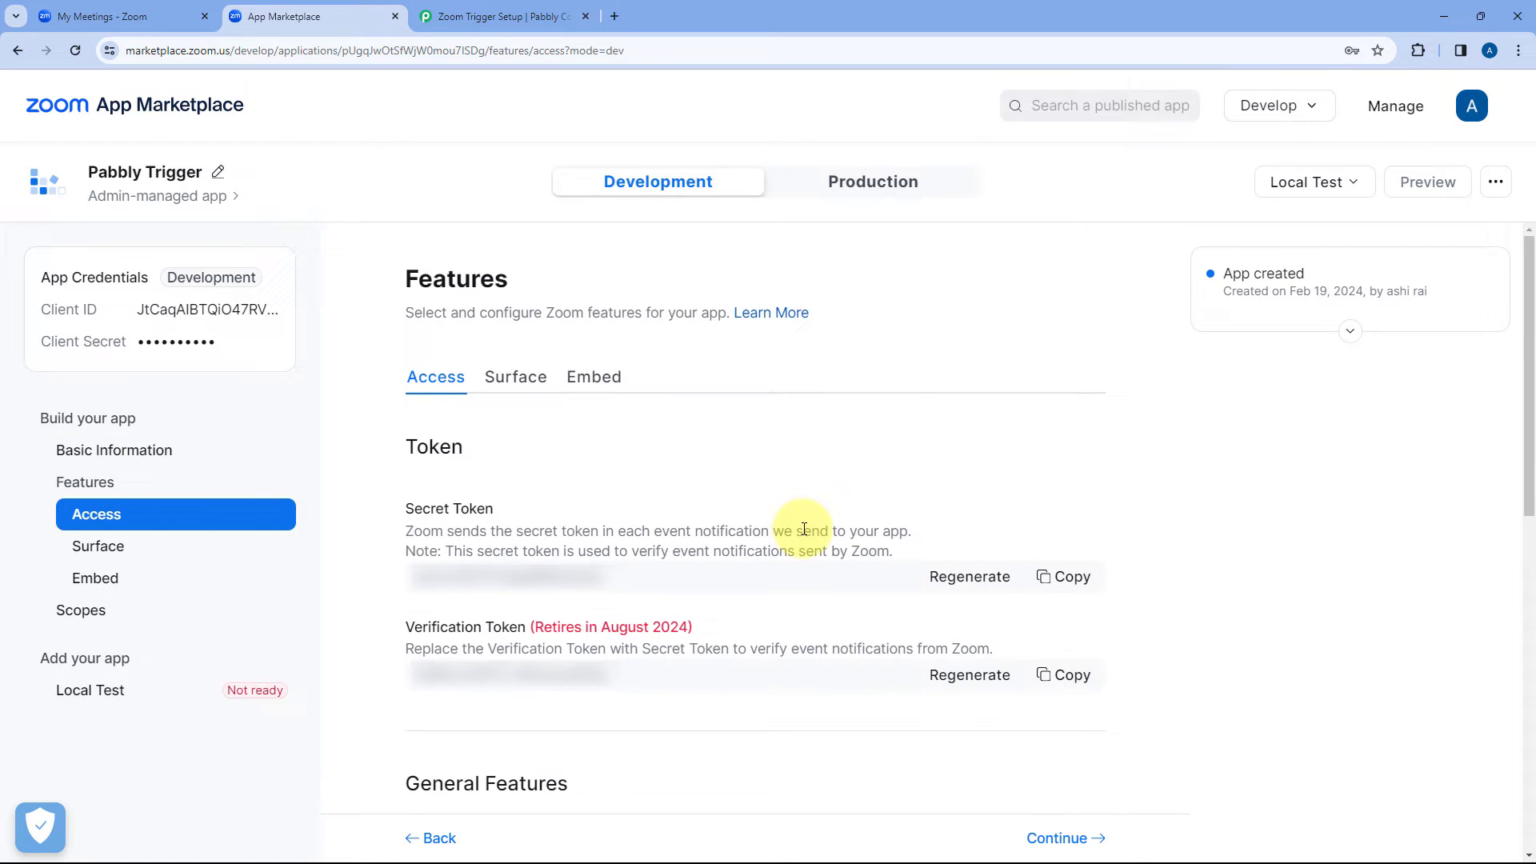
{"action": "scroll", "coordinate": [800, 524], "scroll_direction": "down", "scroll_amount": 2}
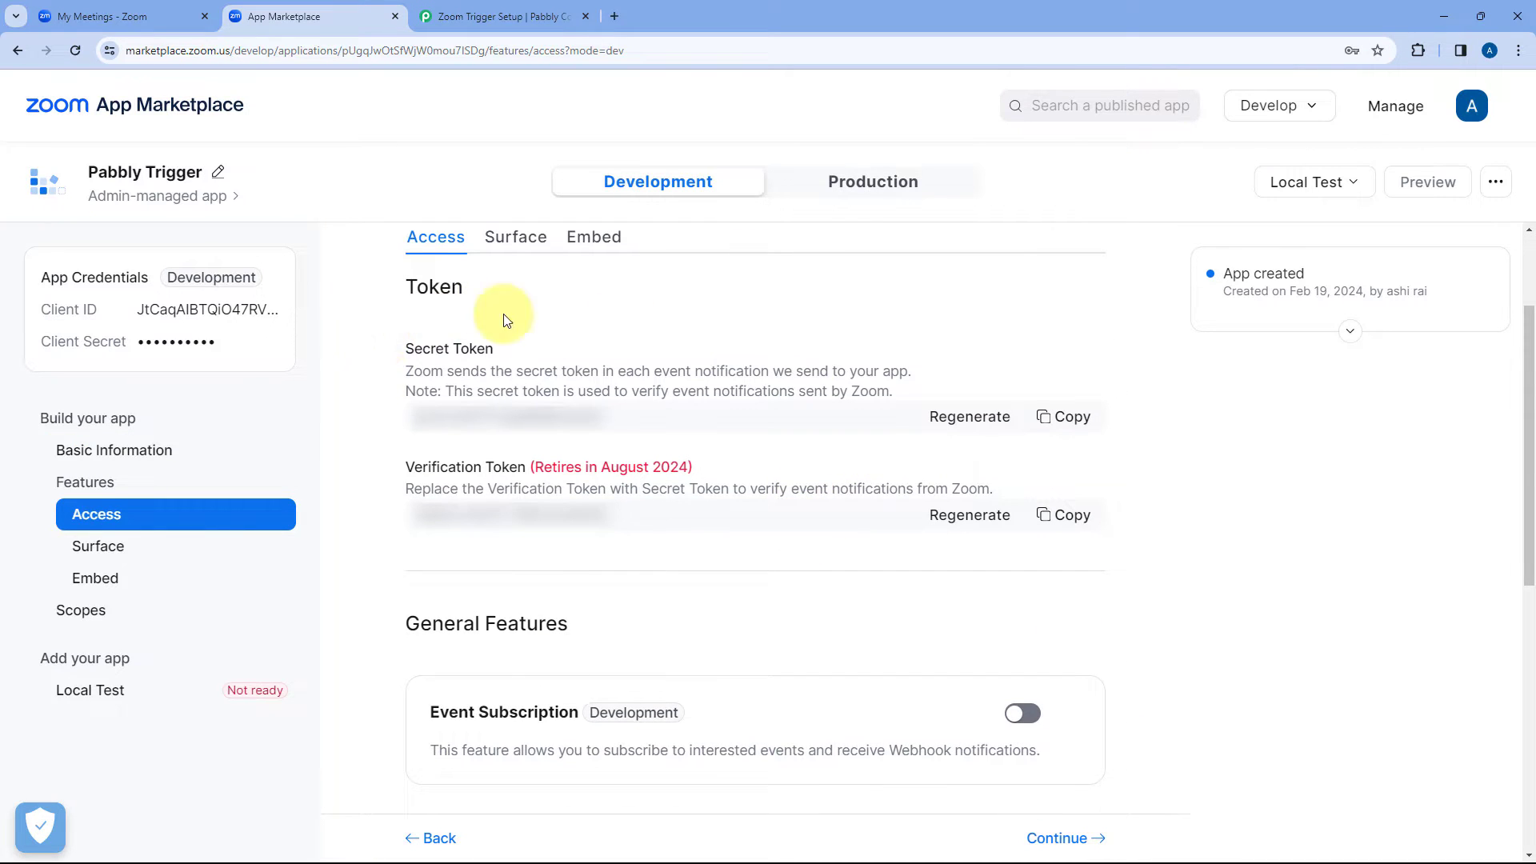
Copy the app's Secret Token into the Pabbly Zoom connection's Token field and save it.
{"action": "left_click", "coordinate": [1064, 424]}
{"action": "left_click", "coordinate": [460, 19]}
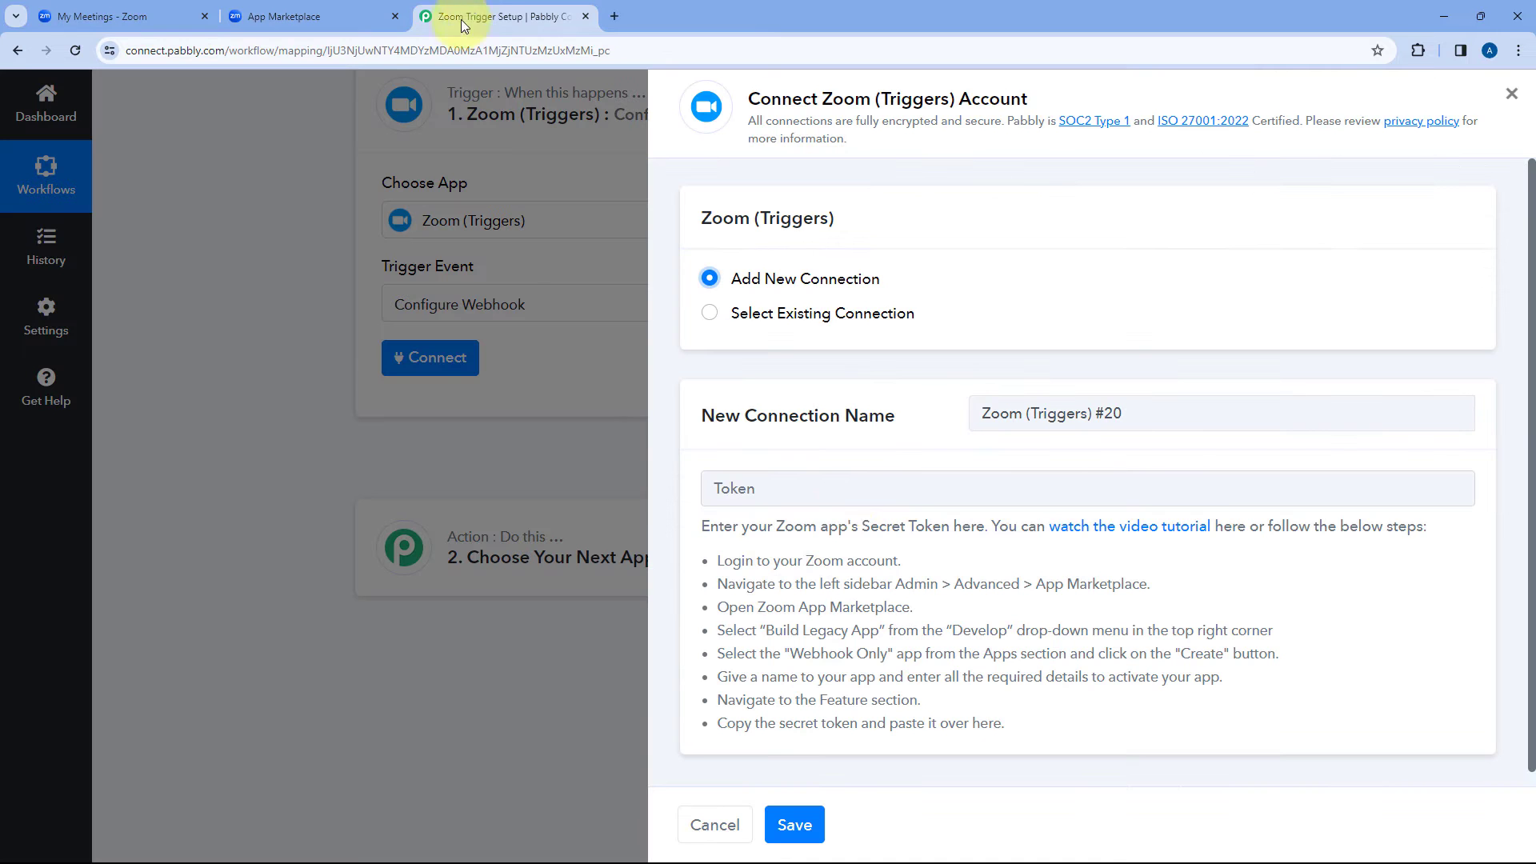
{"action": "right_click", "coordinate": [751, 487]}
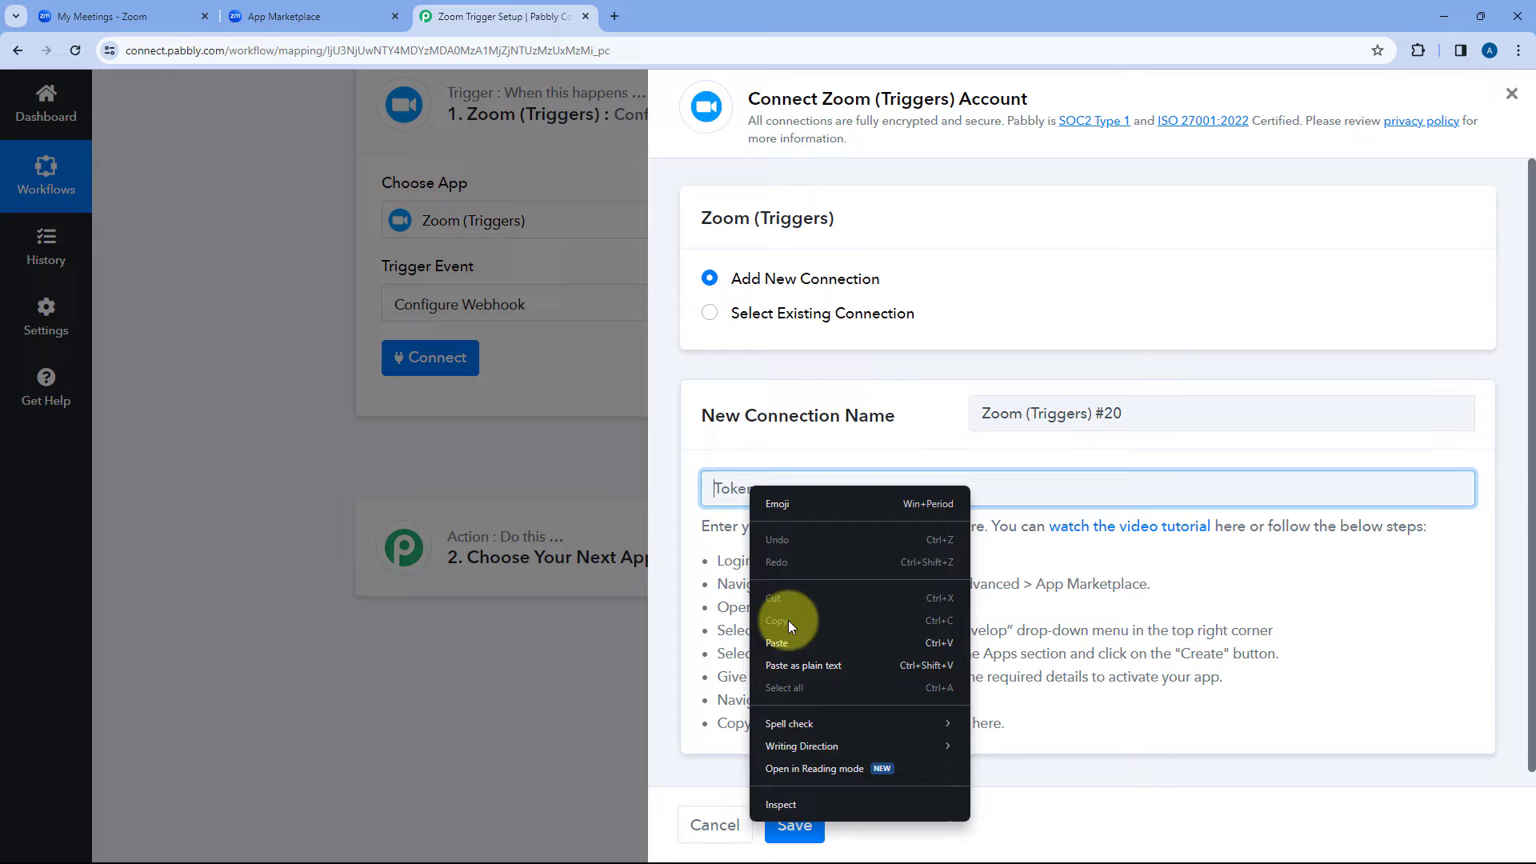
{"action": "left_click", "coordinate": [784, 638]}
{"action": "left_click", "coordinate": [796, 826]}
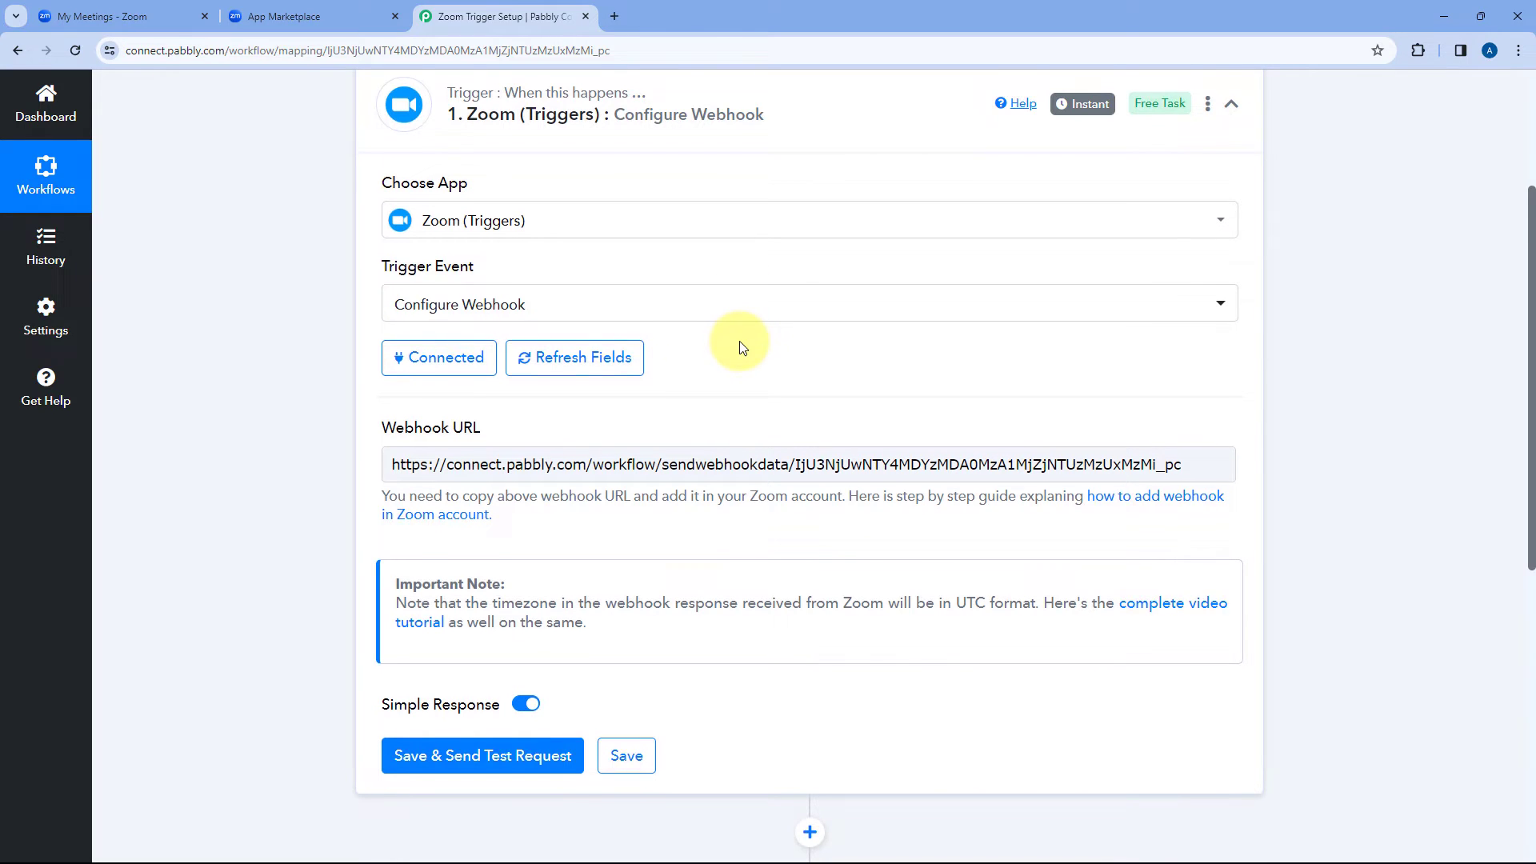
Copy the Zoom trigger's webhook URL from Pabbly Connect.
{"action": "scroll", "coordinate": [730, 342], "scroll_direction": "down", "scroll_amount": 1}
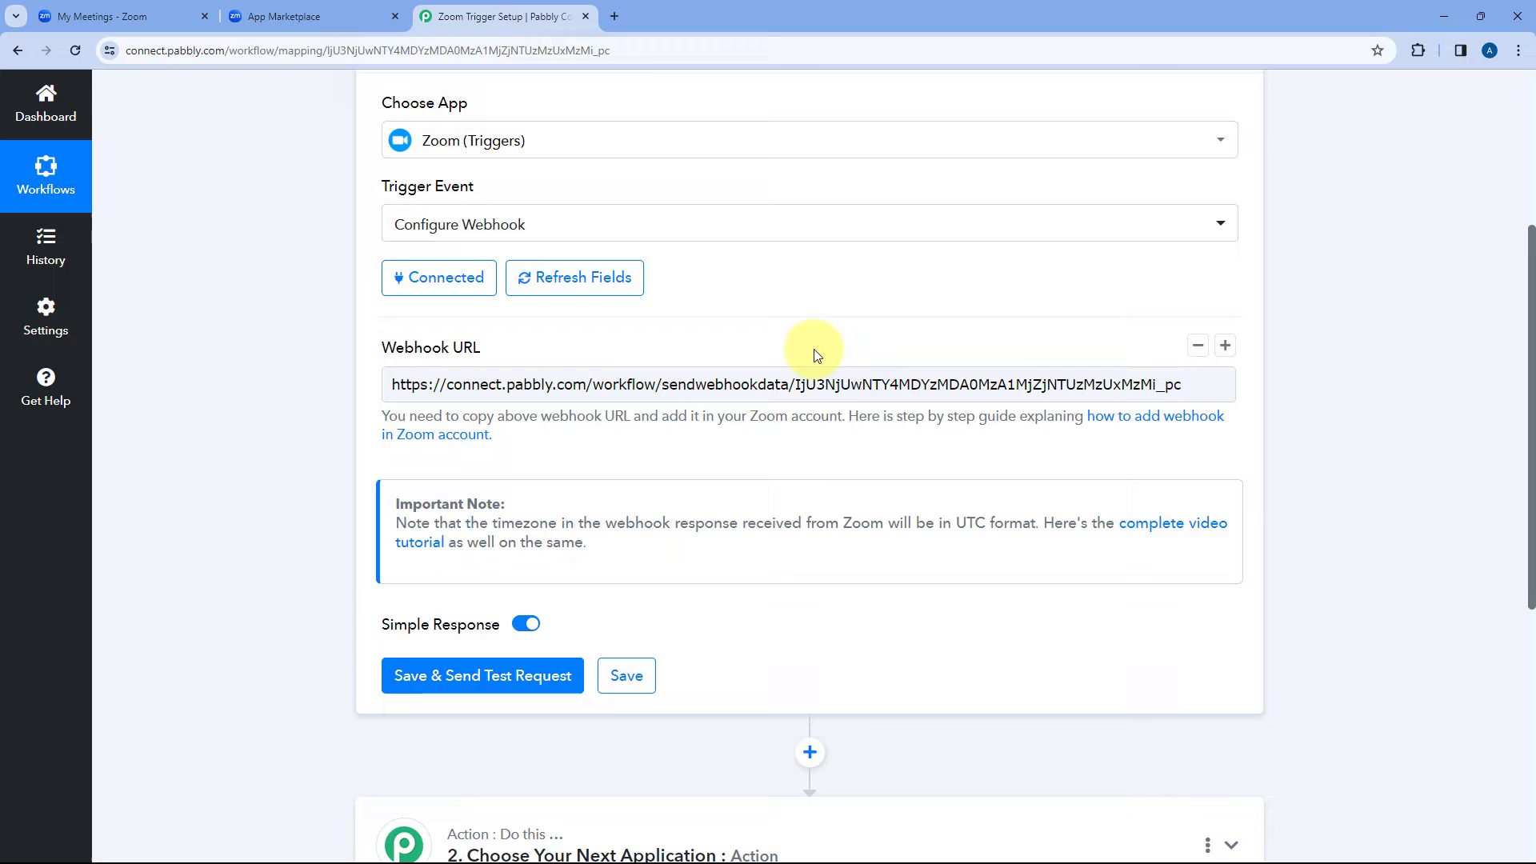
{"action": "right_click", "coordinate": [711, 386]}
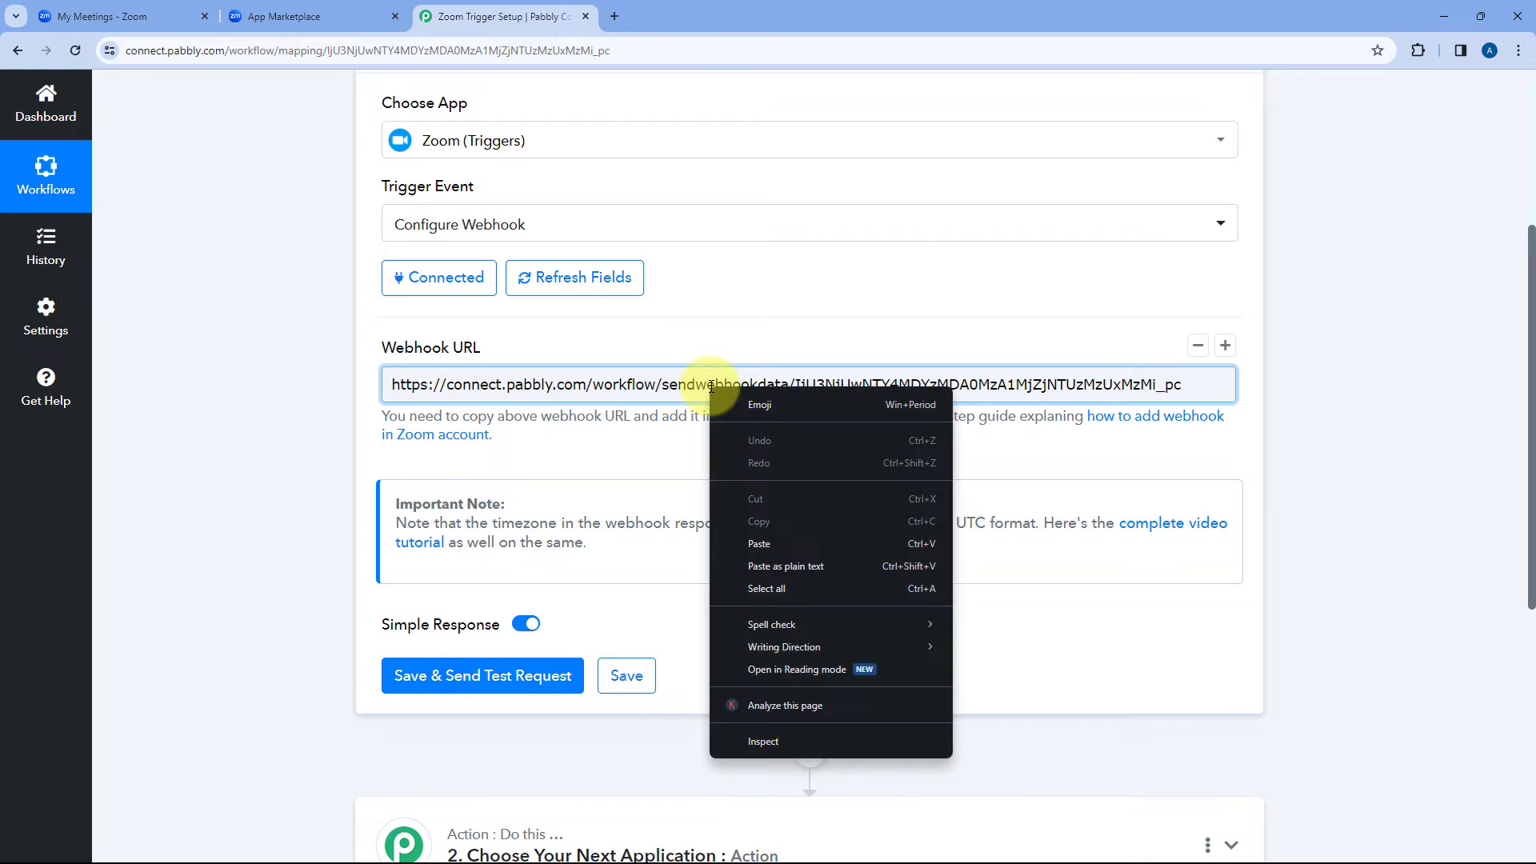
{"action": "key", "text": "Escape"}
{"action": "key", "text": "ctrl+a"}
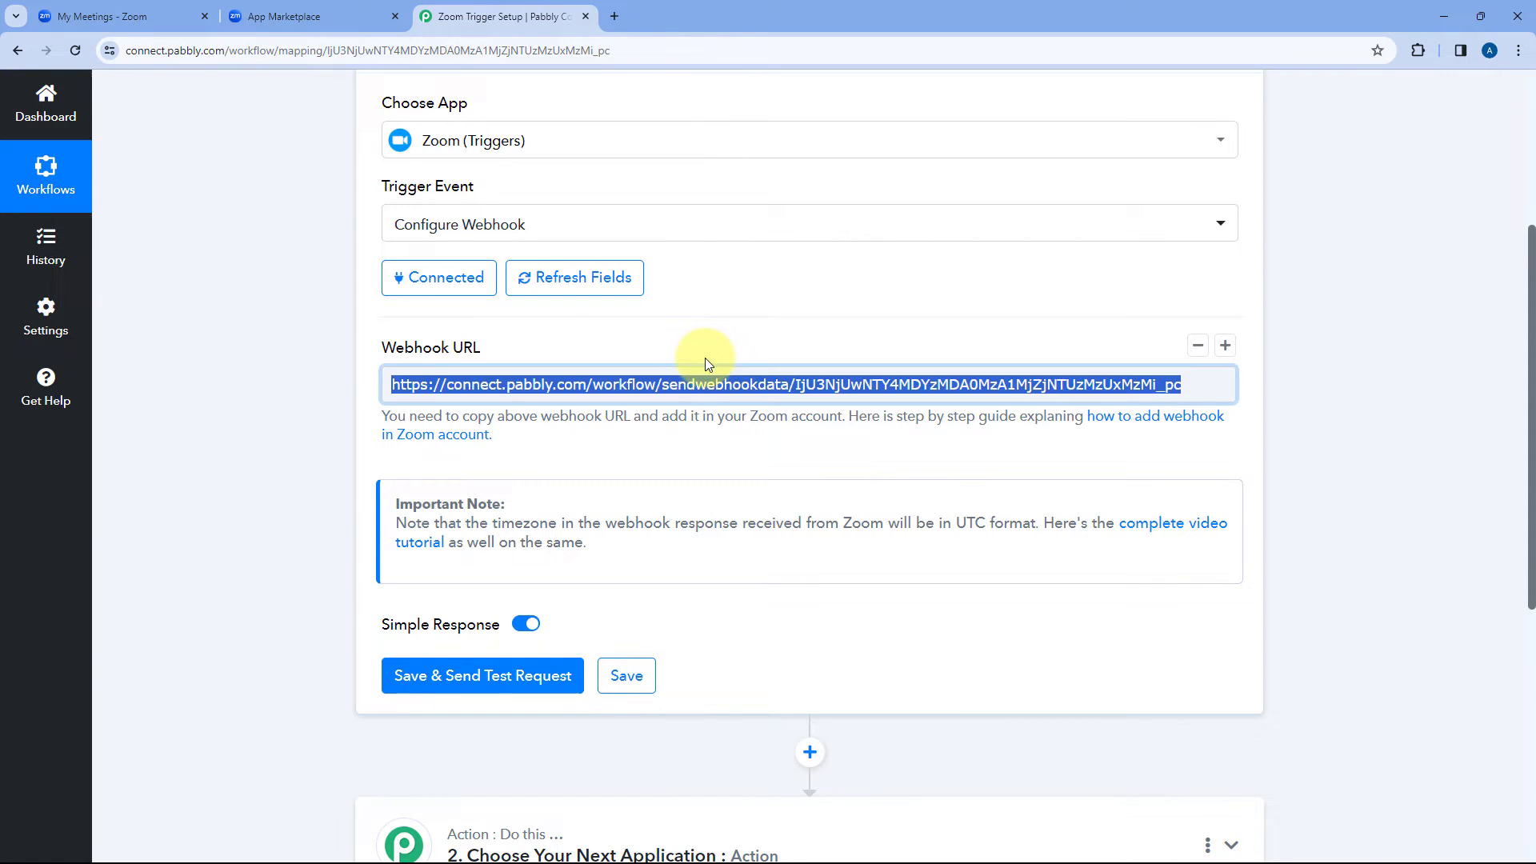
{"action": "key", "text": "ctrl+c"}
Turn on event subscriptions and add a subscription named 'Pabbly Trigger'.
{"action": "left_click", "coordinate": [336, 14]}
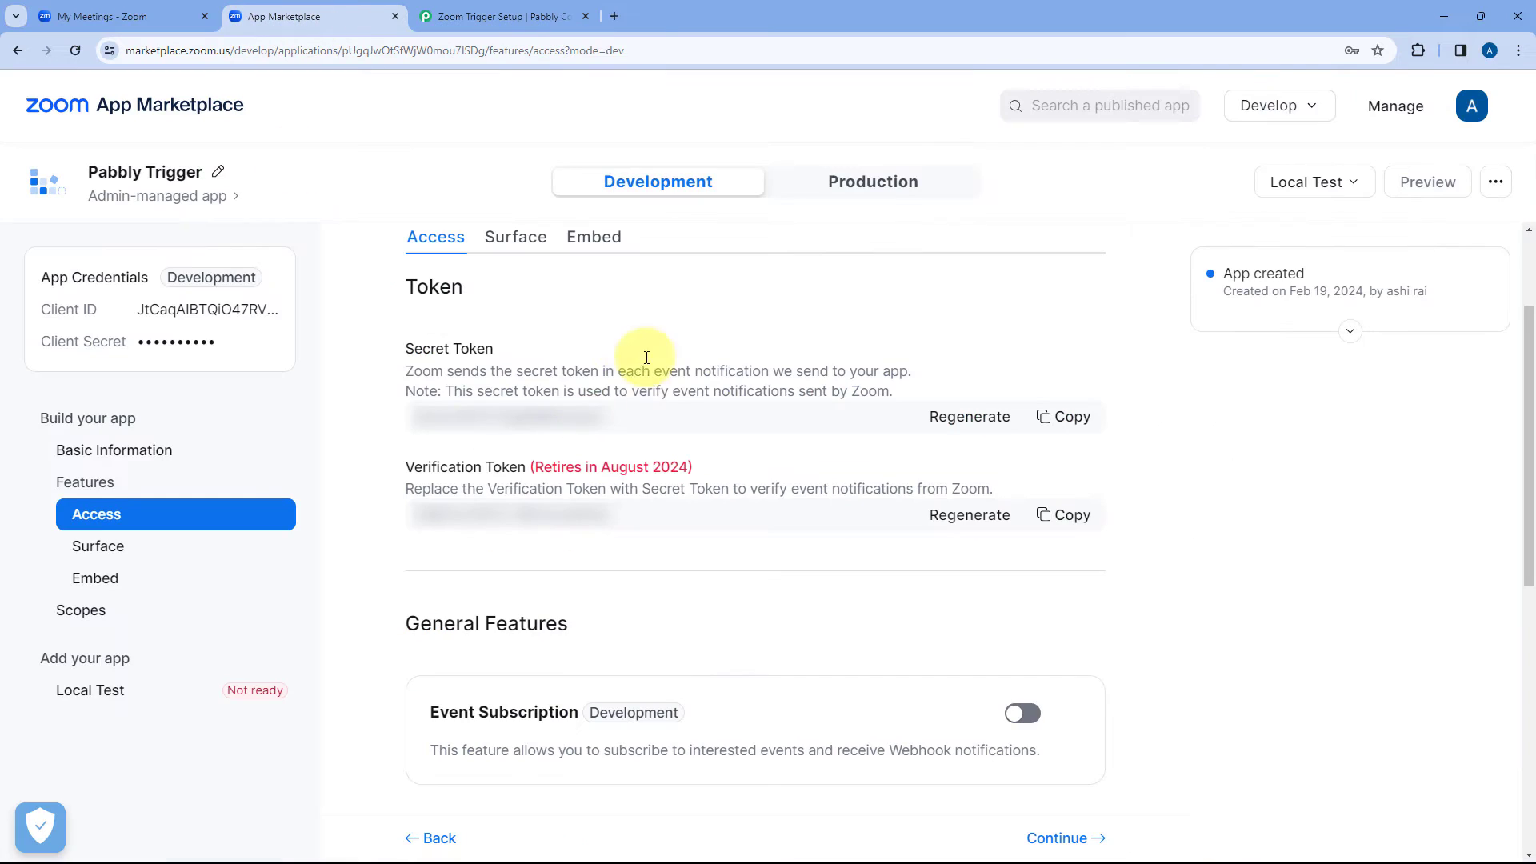
{"action": "scroll", "coordinate": [721, 424], "scroll_direction": "down", "scroll_amount": 4}
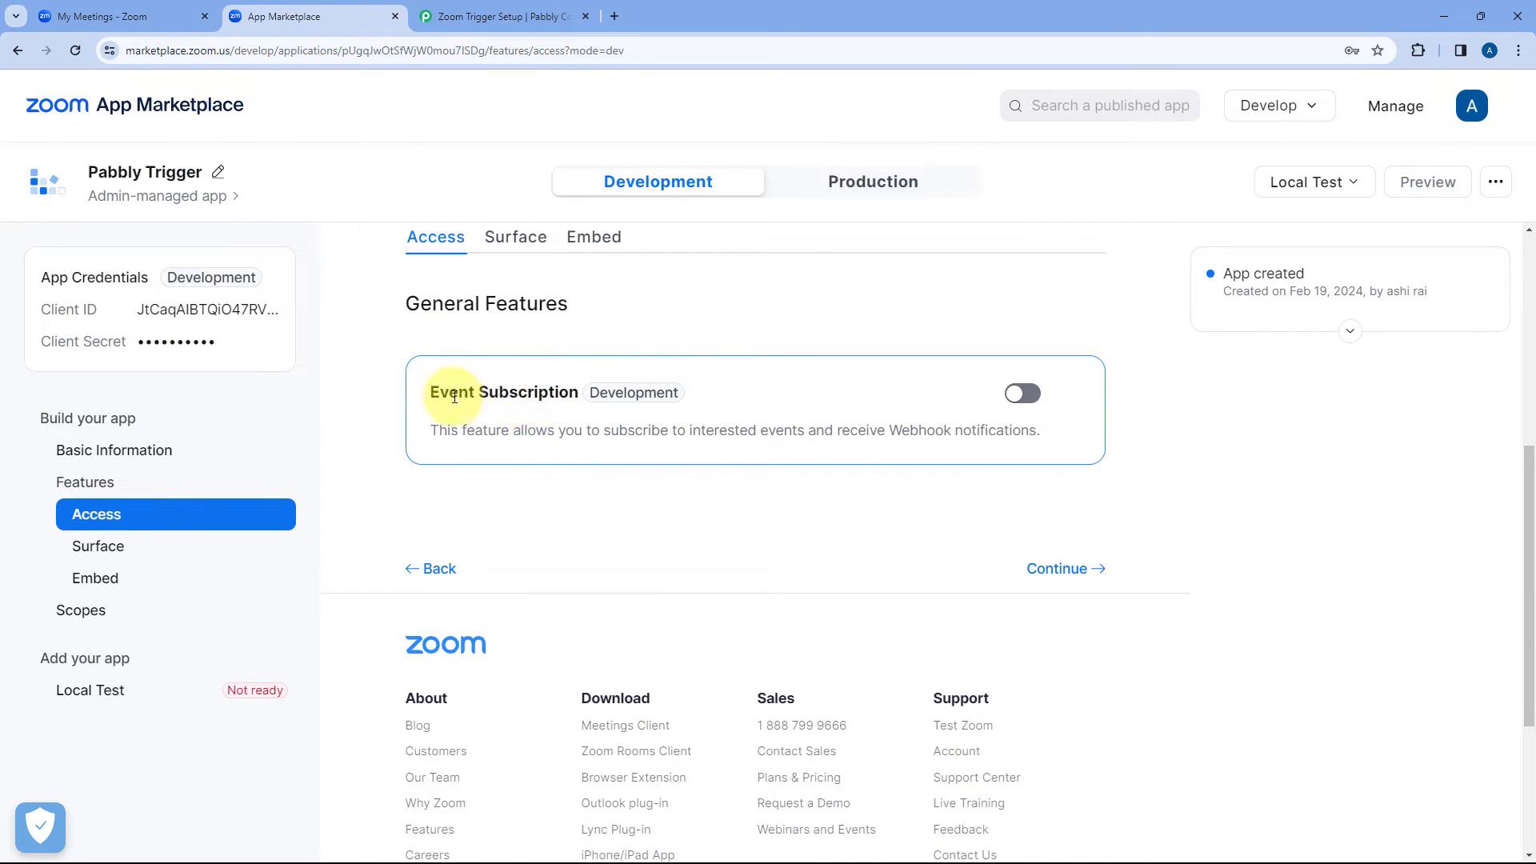
{"action": "left_click", "coordinate": [1019, 397]}
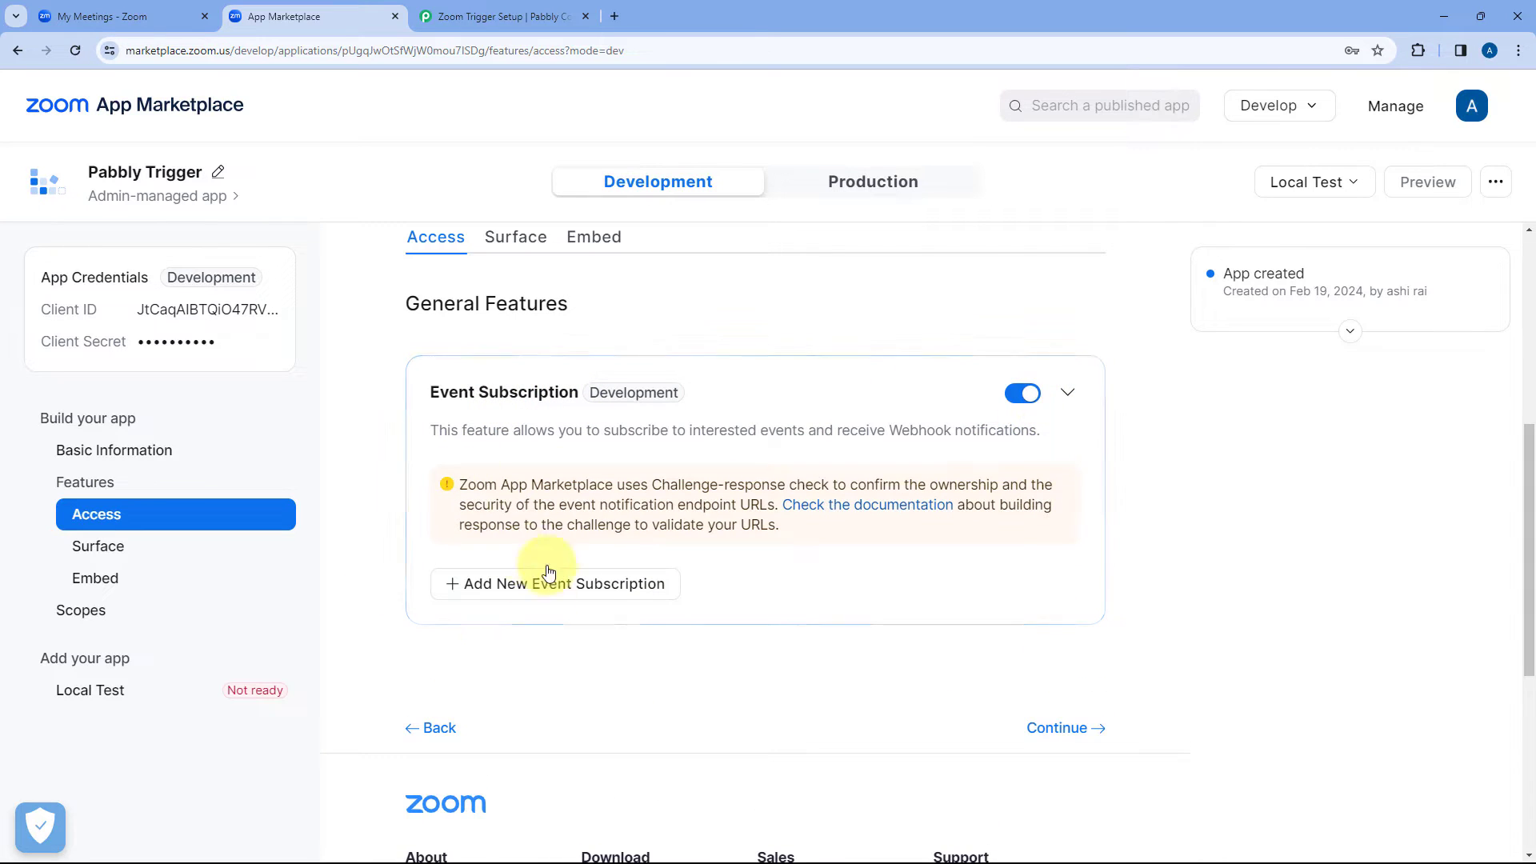
{"action": "left_click", "coordinate": [524, 590]}
{"action": "scroll", "coordinate": [364, 538], "scroll_direction": "down", "scroll_amount": 1}
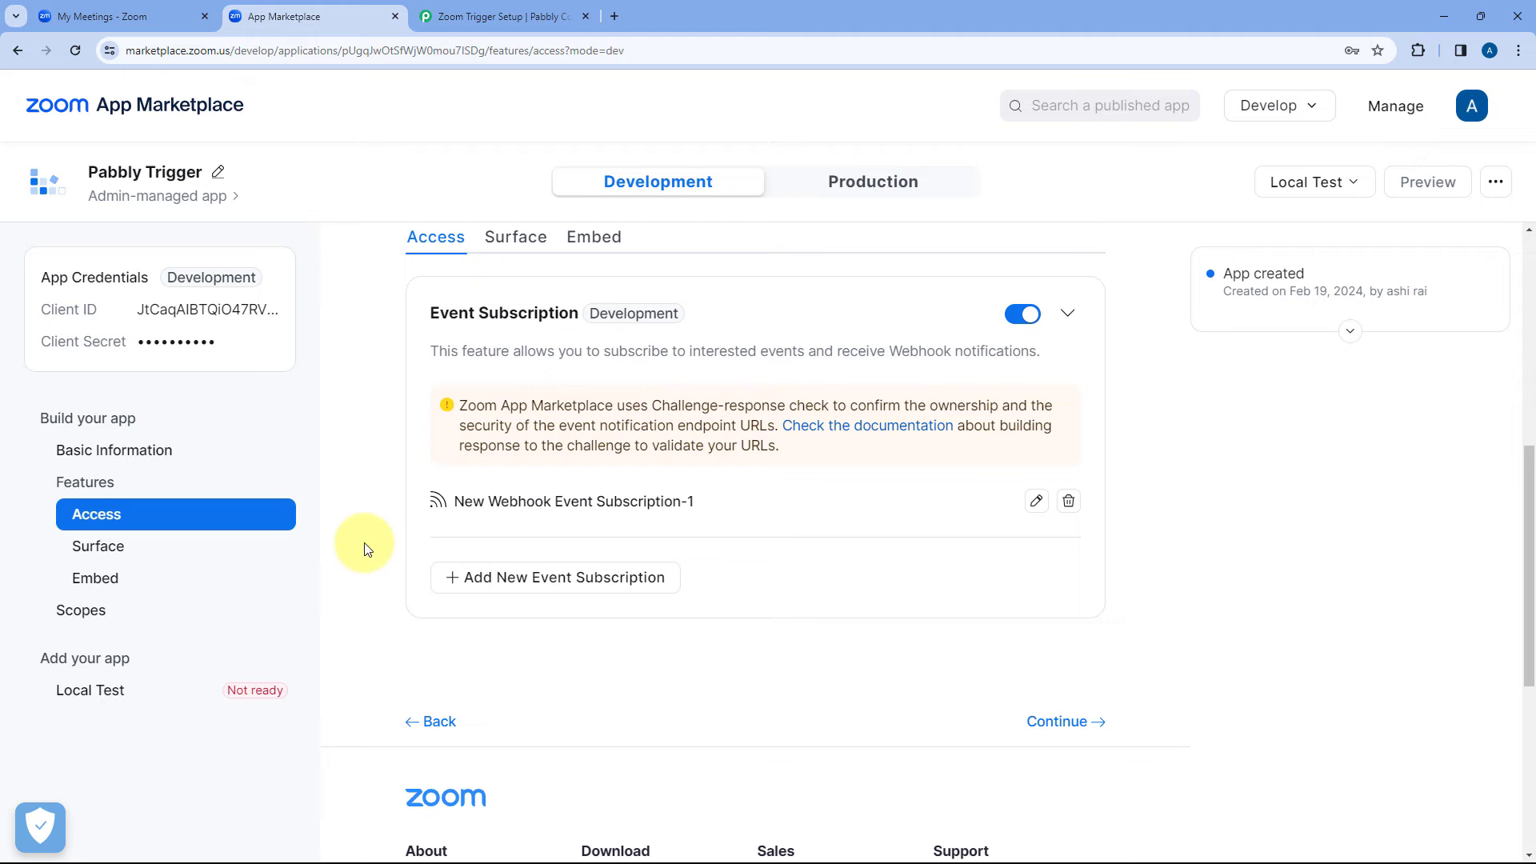
{"action": "left_click", "coordinate": [1033, 501]}
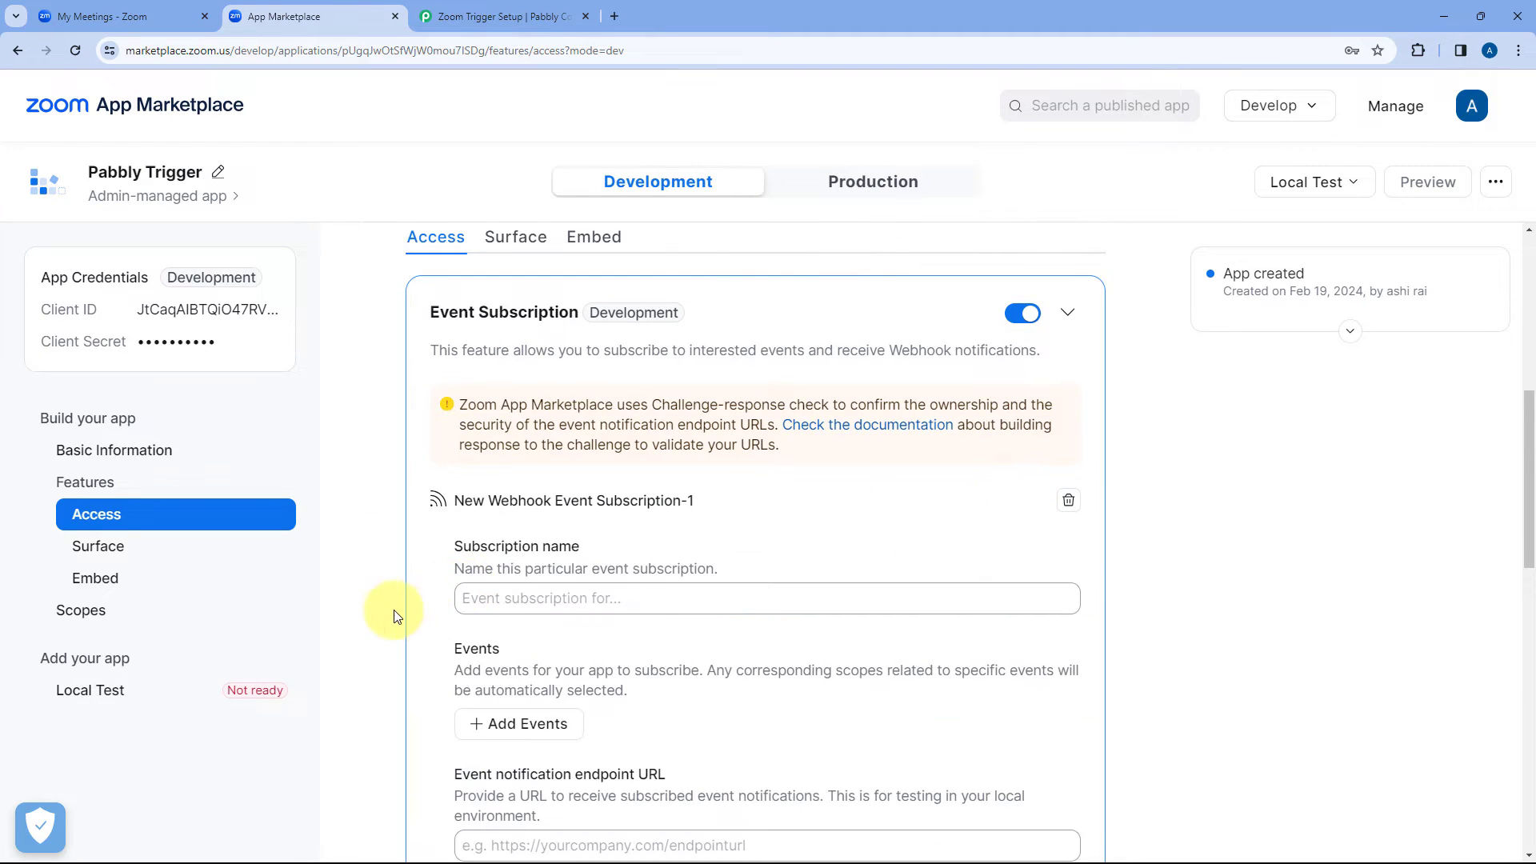
{"action": "scroll", "coordinate": [392, 616], "scroll_direction": "down", "scroll_amount": 1}
{"action": "left_click", "coordinate": [554, 528]}
{"action": "type", "text": "Pabbl"}
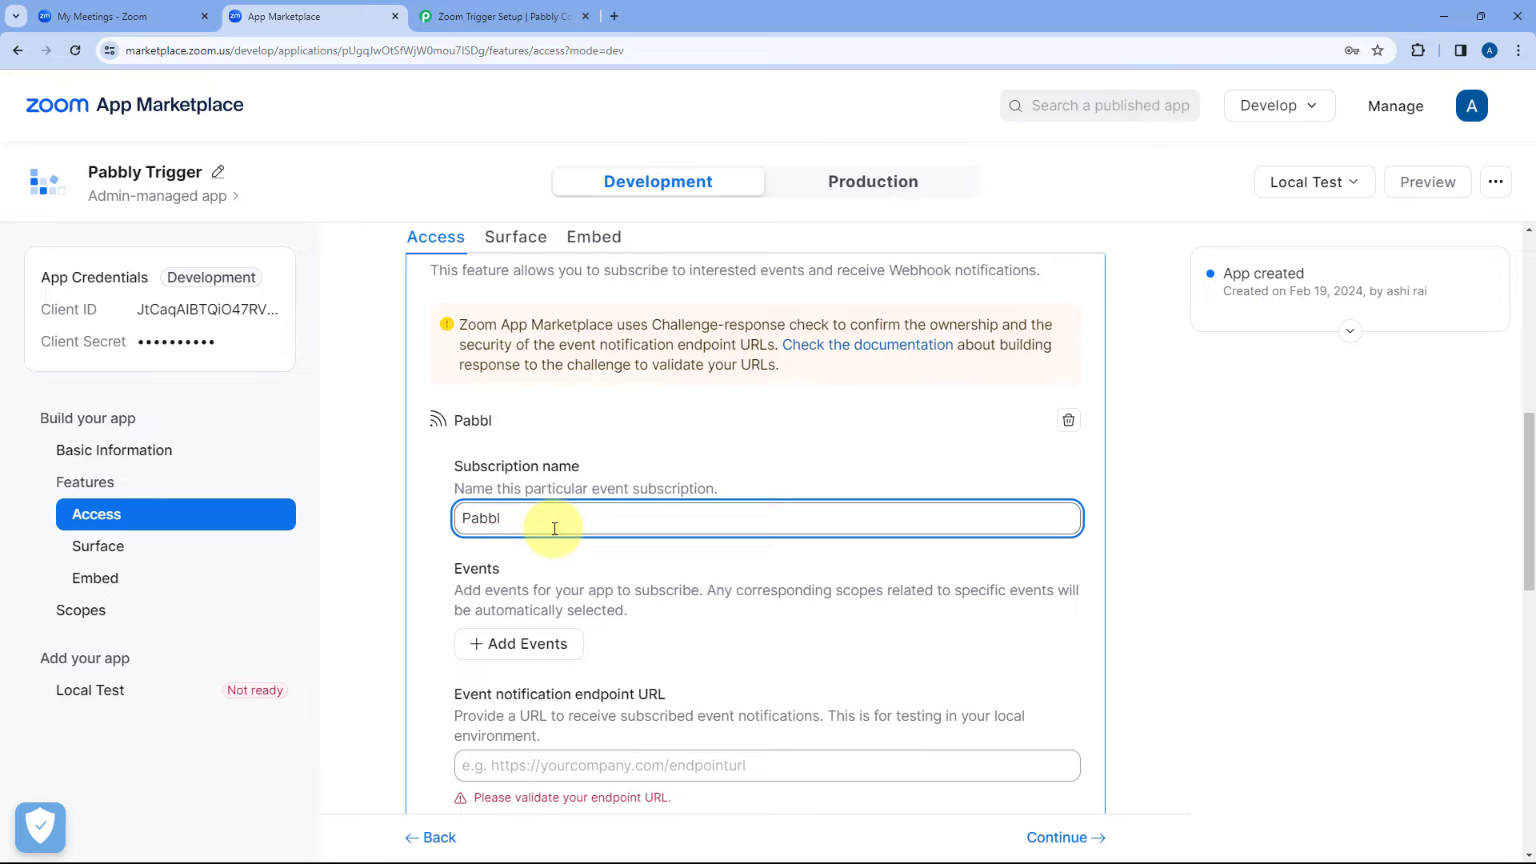
{"action": "type", "text": "y Trigger"}
Subscribe it to the 'Meeting has been created' event.
{"action": "scroll", "coordinate": [555, 528], "scroll_direction": "down", "scroll_amount": 1}
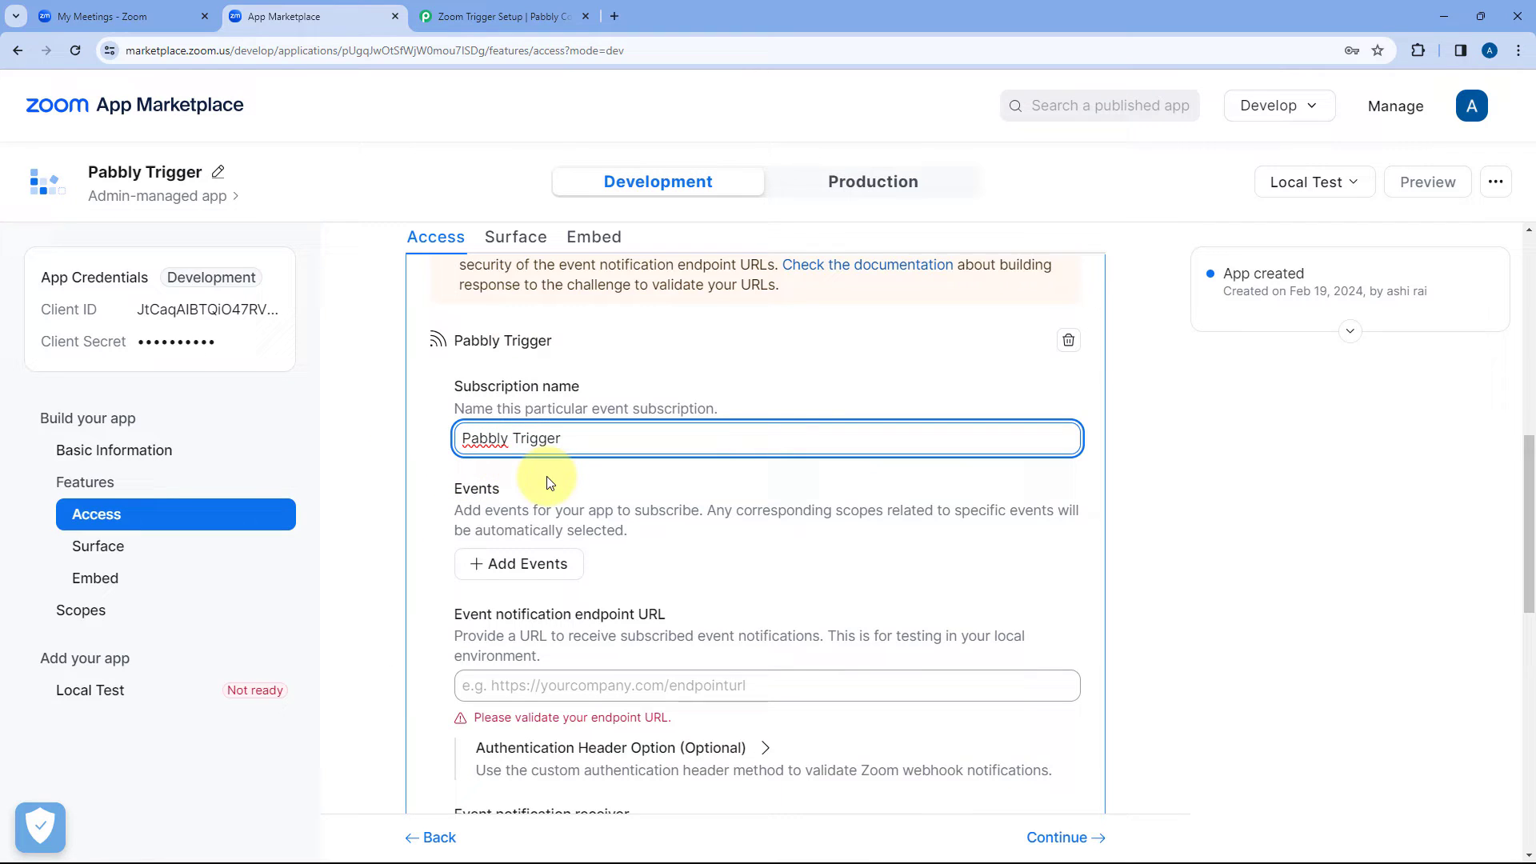
{"action": "scroll", "coordinate": [552, 480], "scroll_direction": "down", "scroll_amount": 1}
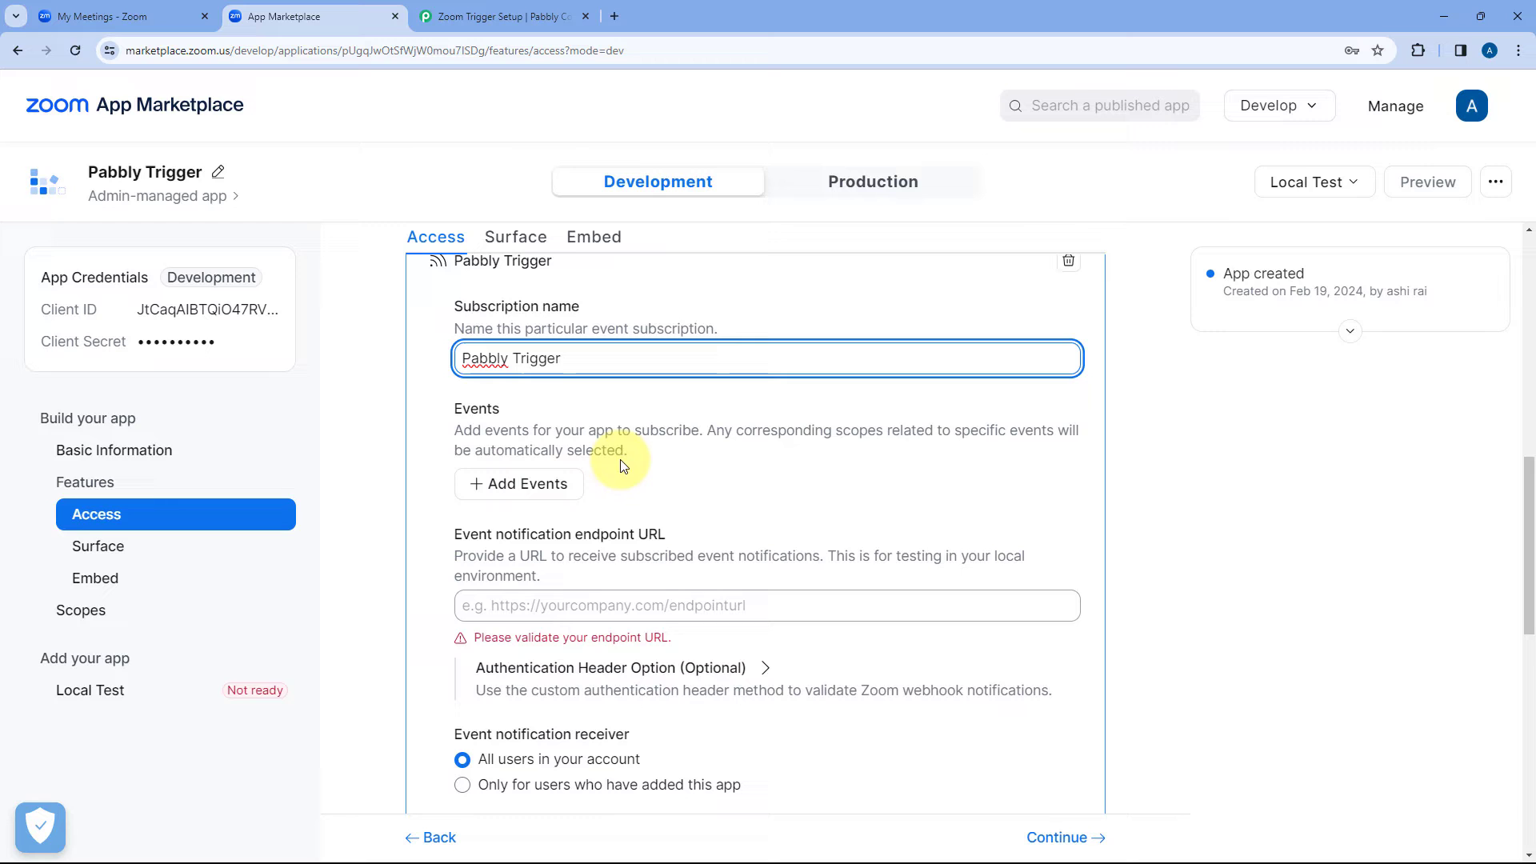
{"action": "left_click", "coordinate": [523, 484]}
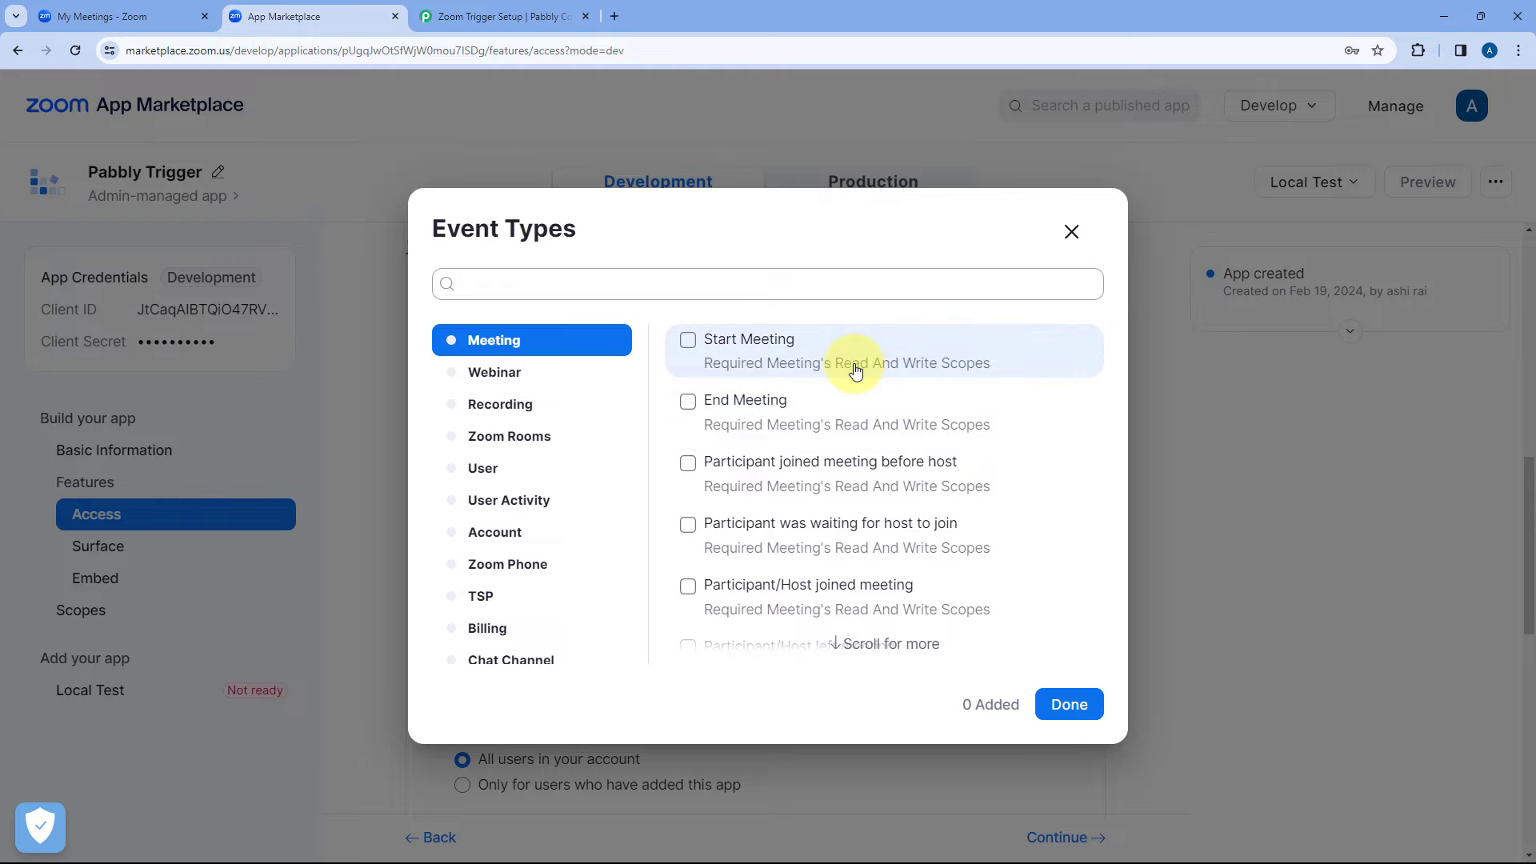
{"action": "scroll", "coordinate": [810, 446], "scroll_direction": "down", "scroll_amount": 3}
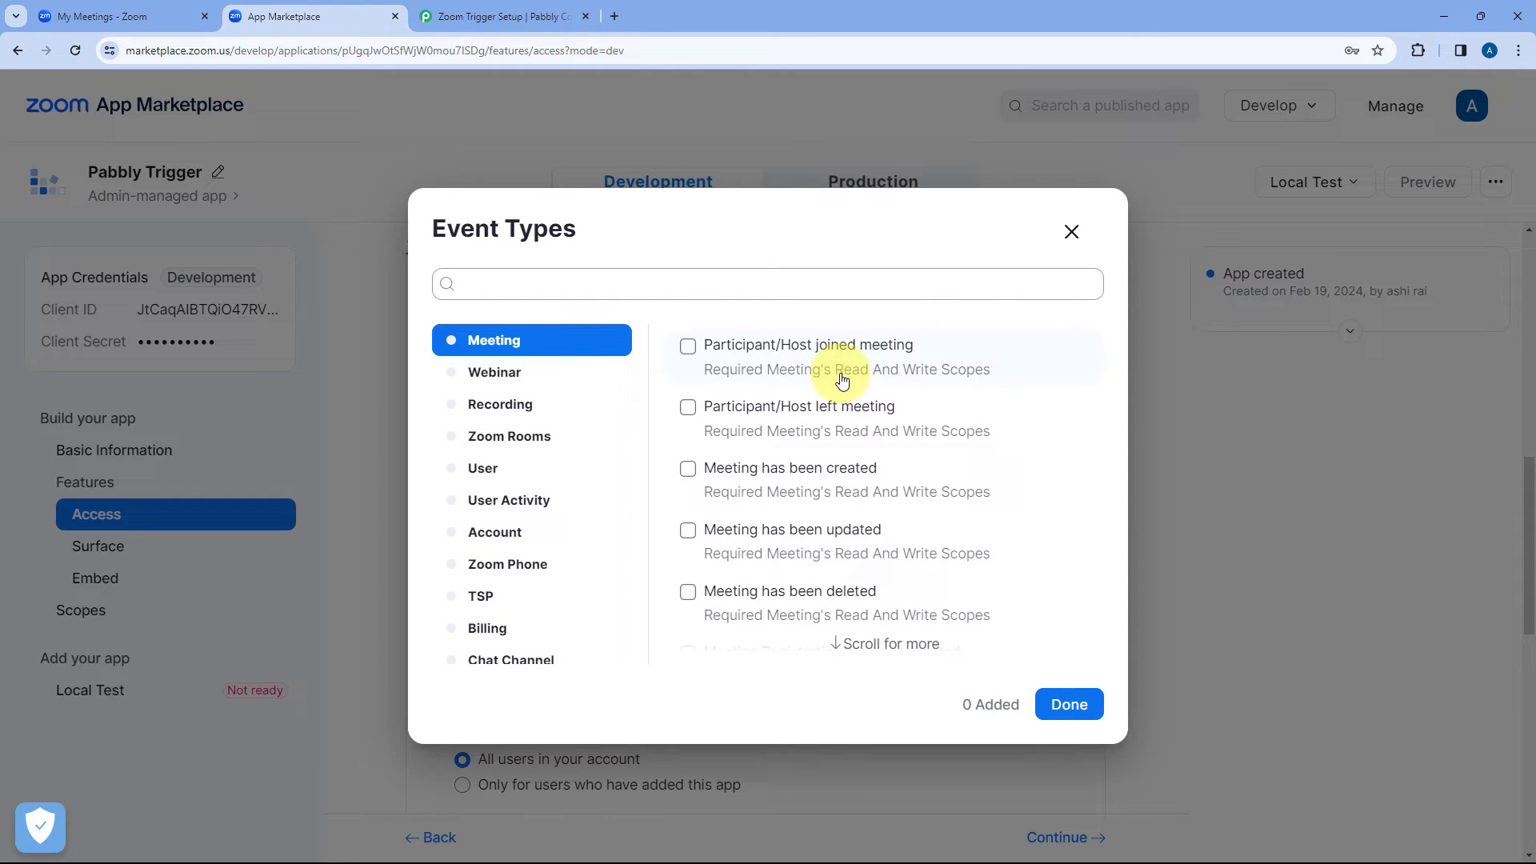
{"action": "left_click", "coordinate": [689, 472]}
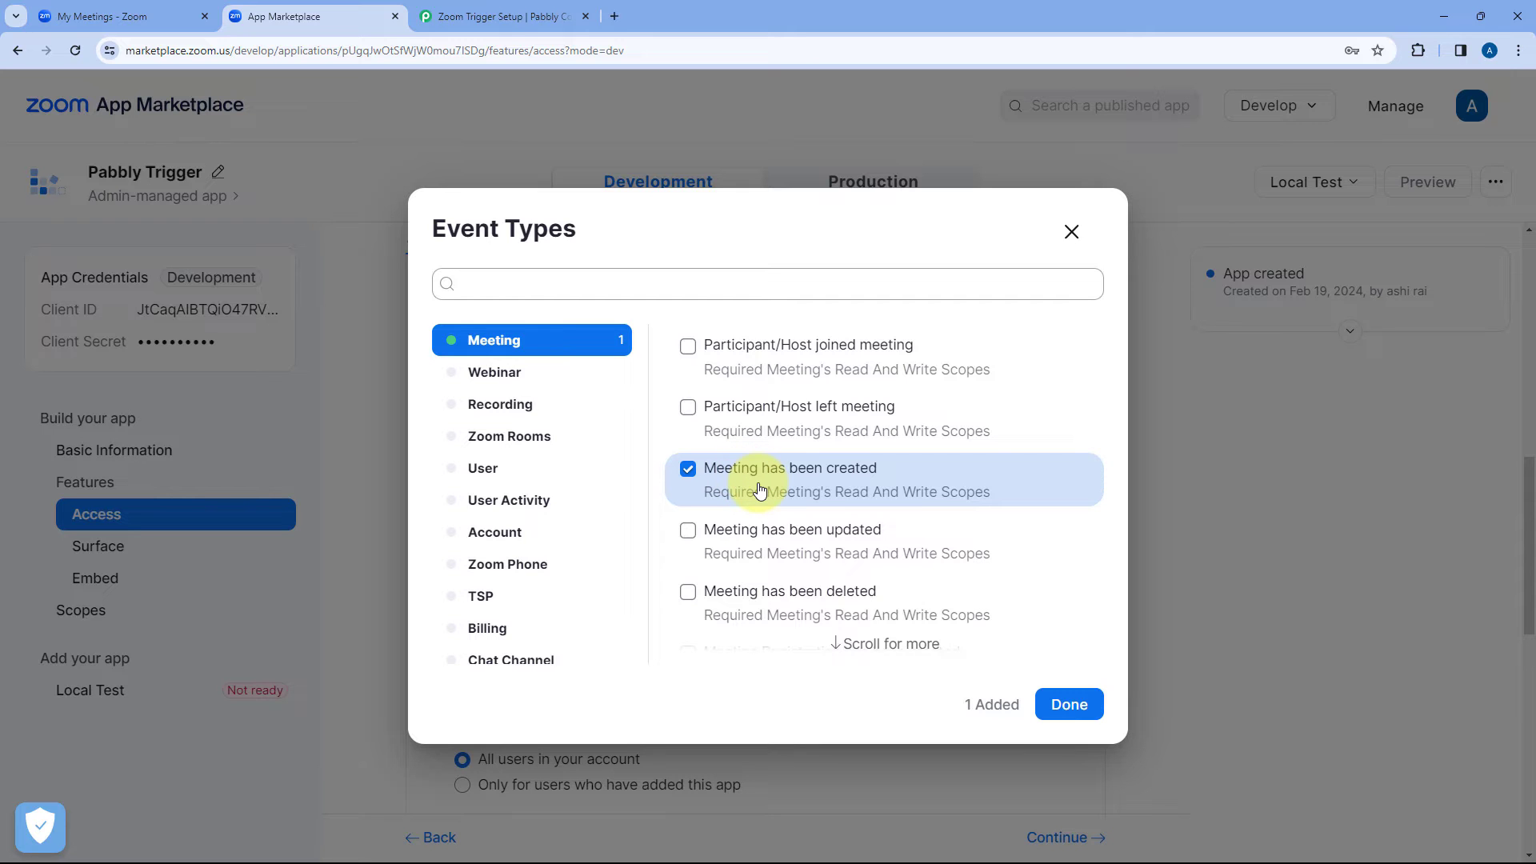
{"action": "left_click", "coordinate": [1069, 704]}
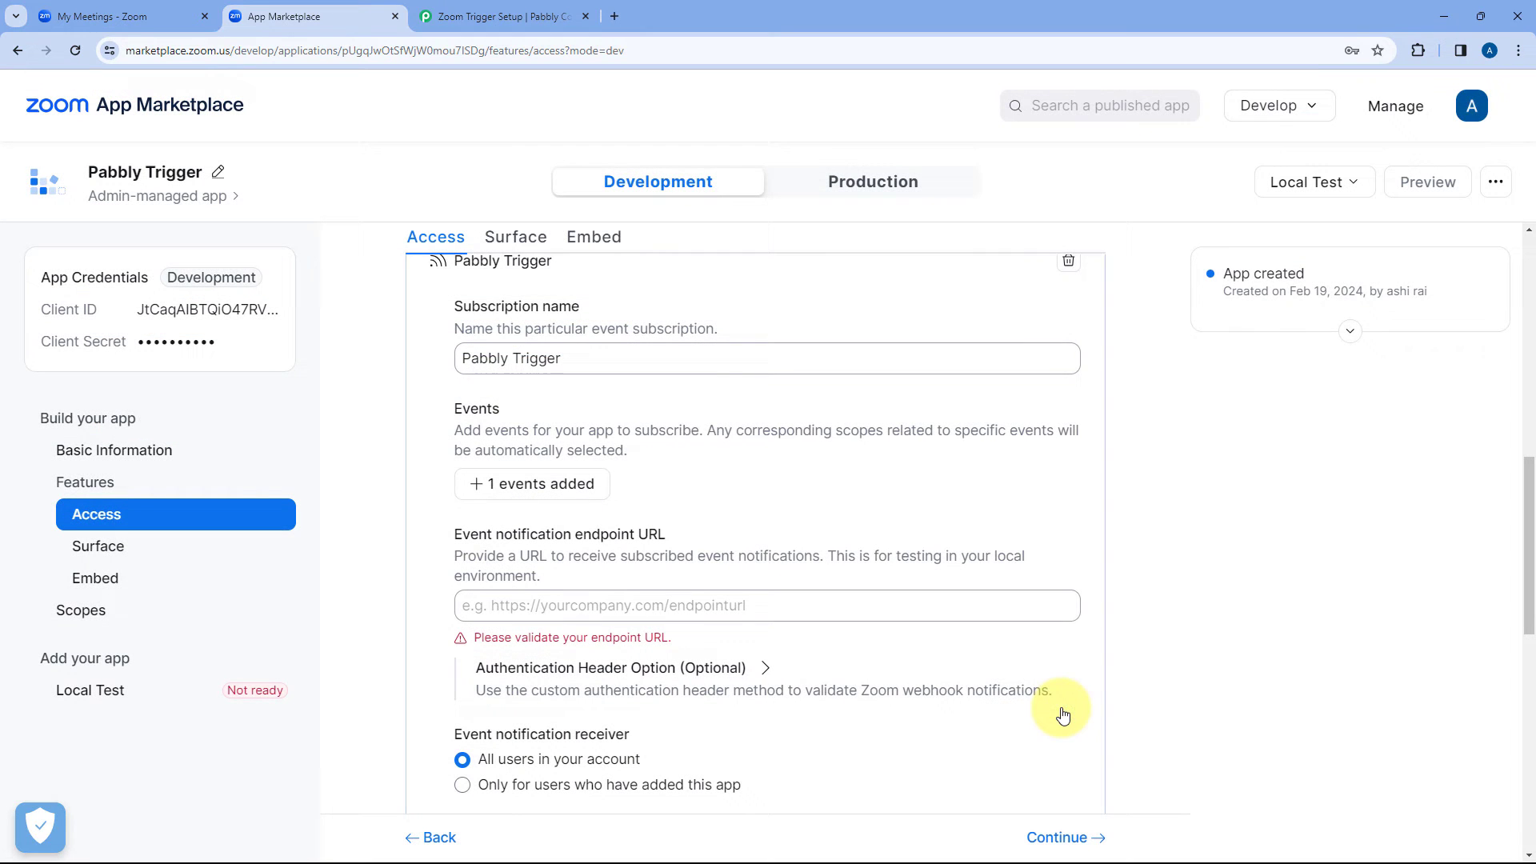
{"action": "scroll", "coordinate": [616, 492], "scroll_direction": "down", "scroll_amount": 1}
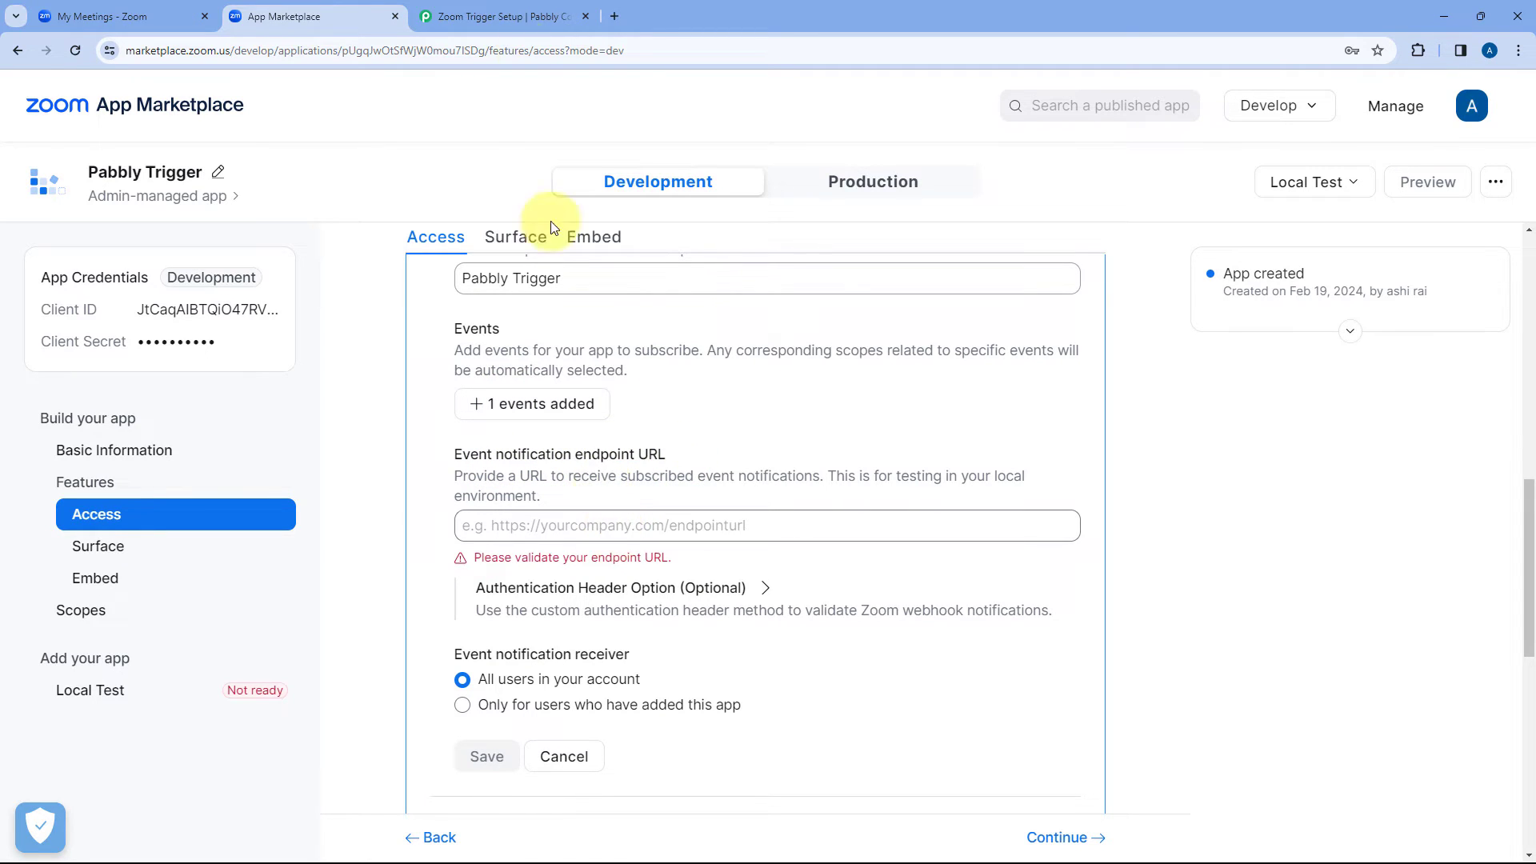
Paste the Pabbly webhook URL as the endpoint and save the subscription.
{"action": "left_click", "coordinate": [506, 24]}
{"action": "left_click", "coordinate": [651, 384]}
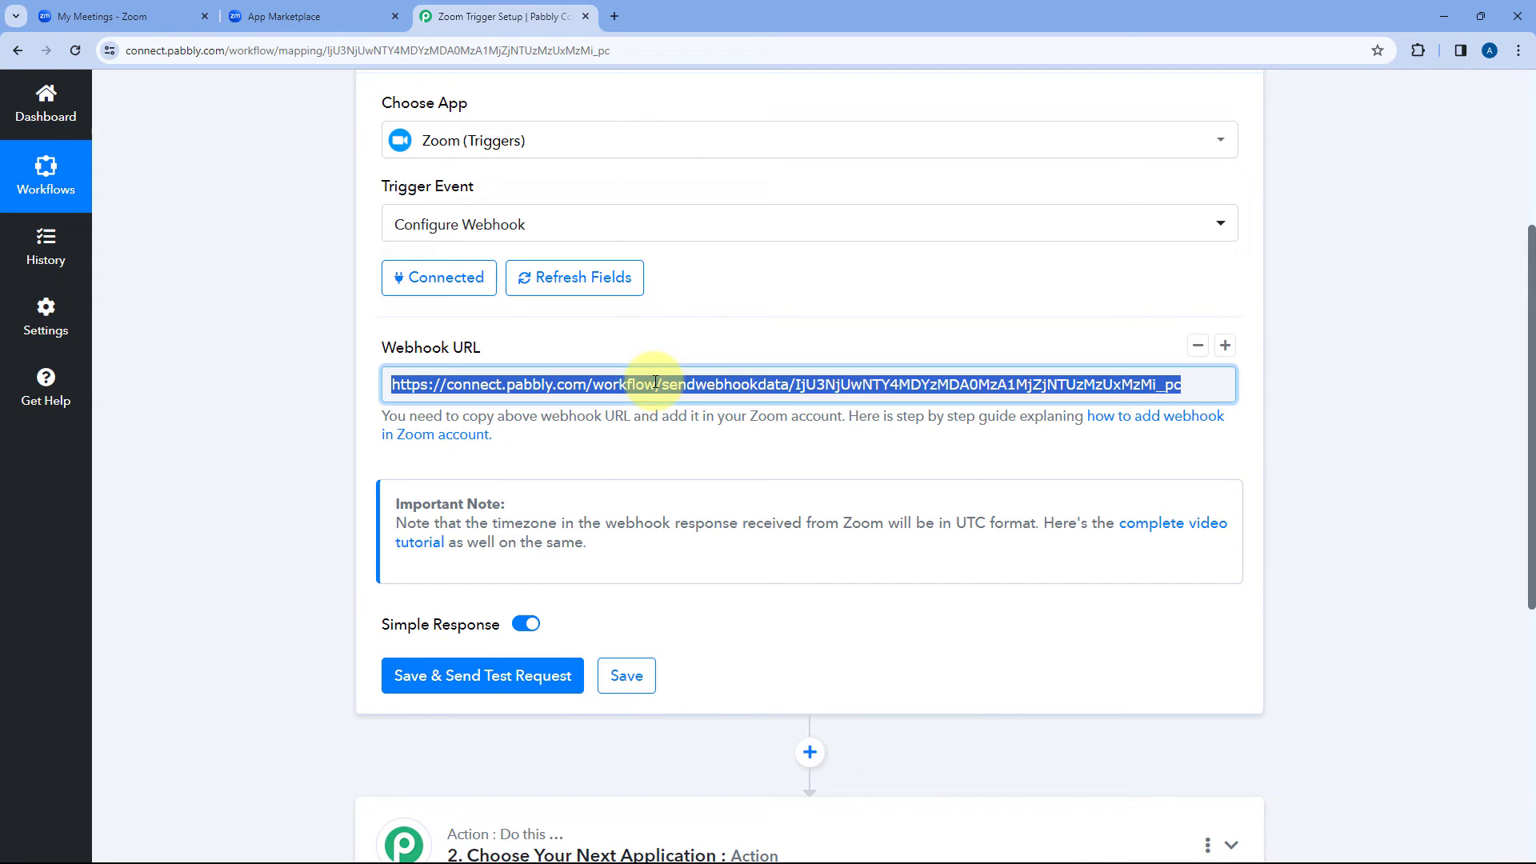
{"action": "right_click", "coordinate": [653, 382]}
{"action": "left_click", "coordinate": [704, 457]}
{"action": "left_click", "coordinate": [284, 16]}
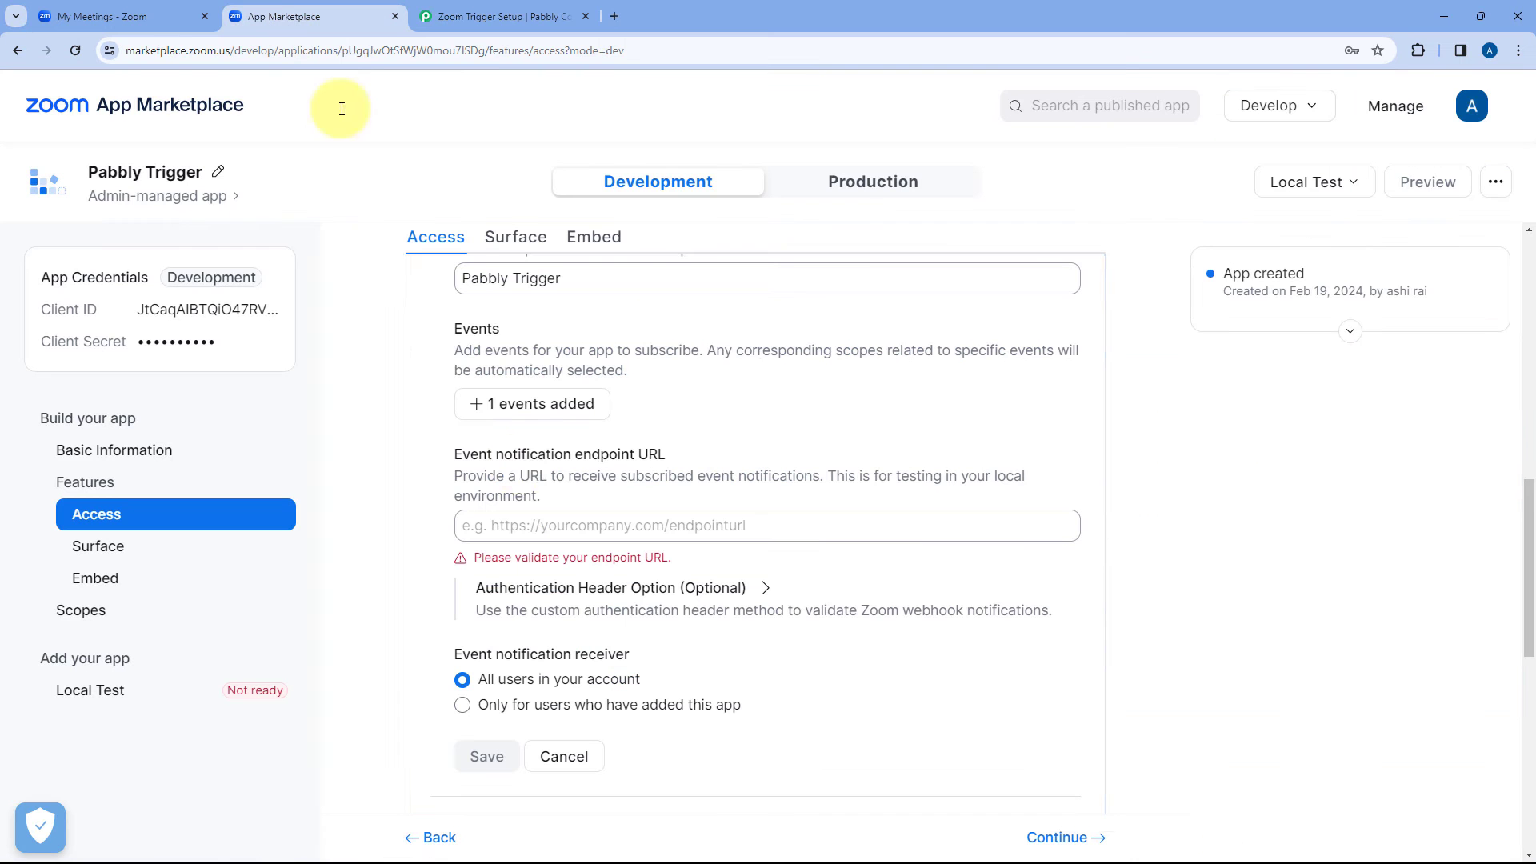
{"action": "right_click", "coordinate": [507, 525]}
{"action": "left_click", "coordinate": [548, 346]}
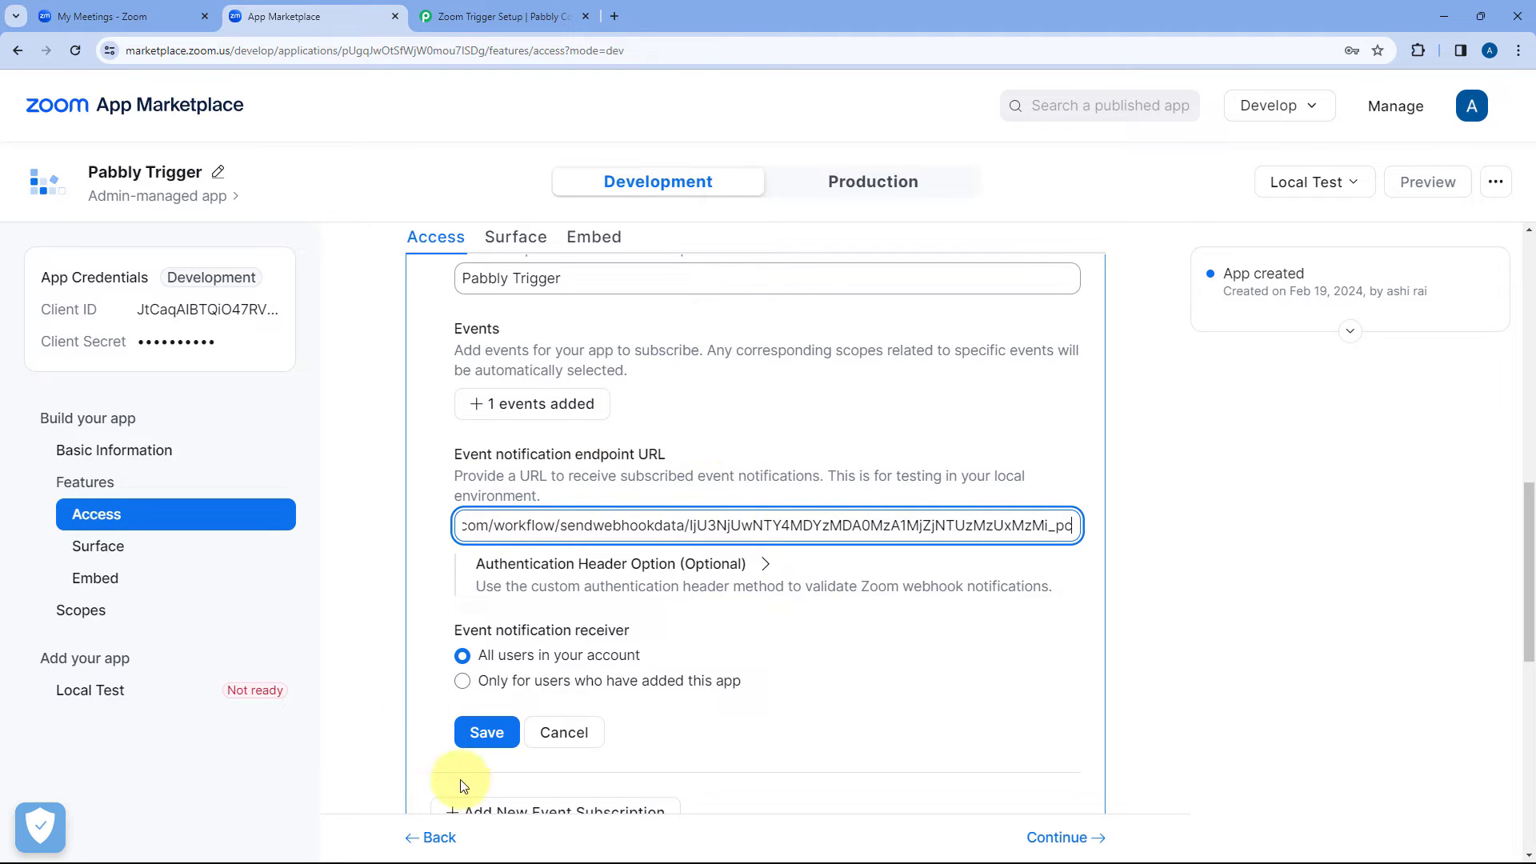
{"action": "left_click", "coordinate": [489, 734]}
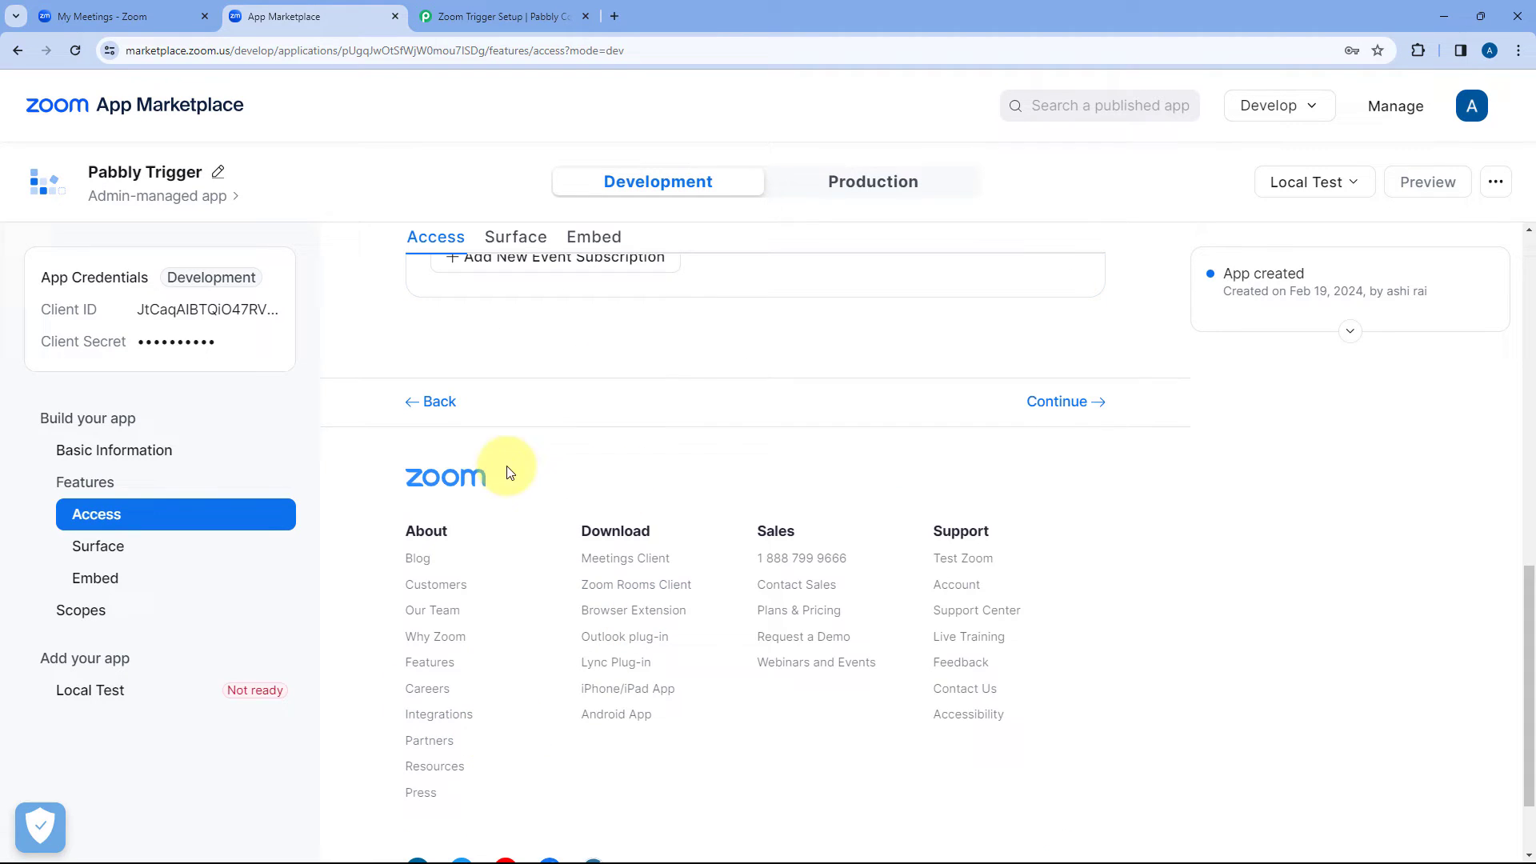
{"action": "scroll", "coordinate": [696, 480], "scroll_direction": "up", "scroll_amount": 2}
{"action": "scroll", "coordinate": [721, 494], "scroll_direction": "up", "scroll_amount": 2}
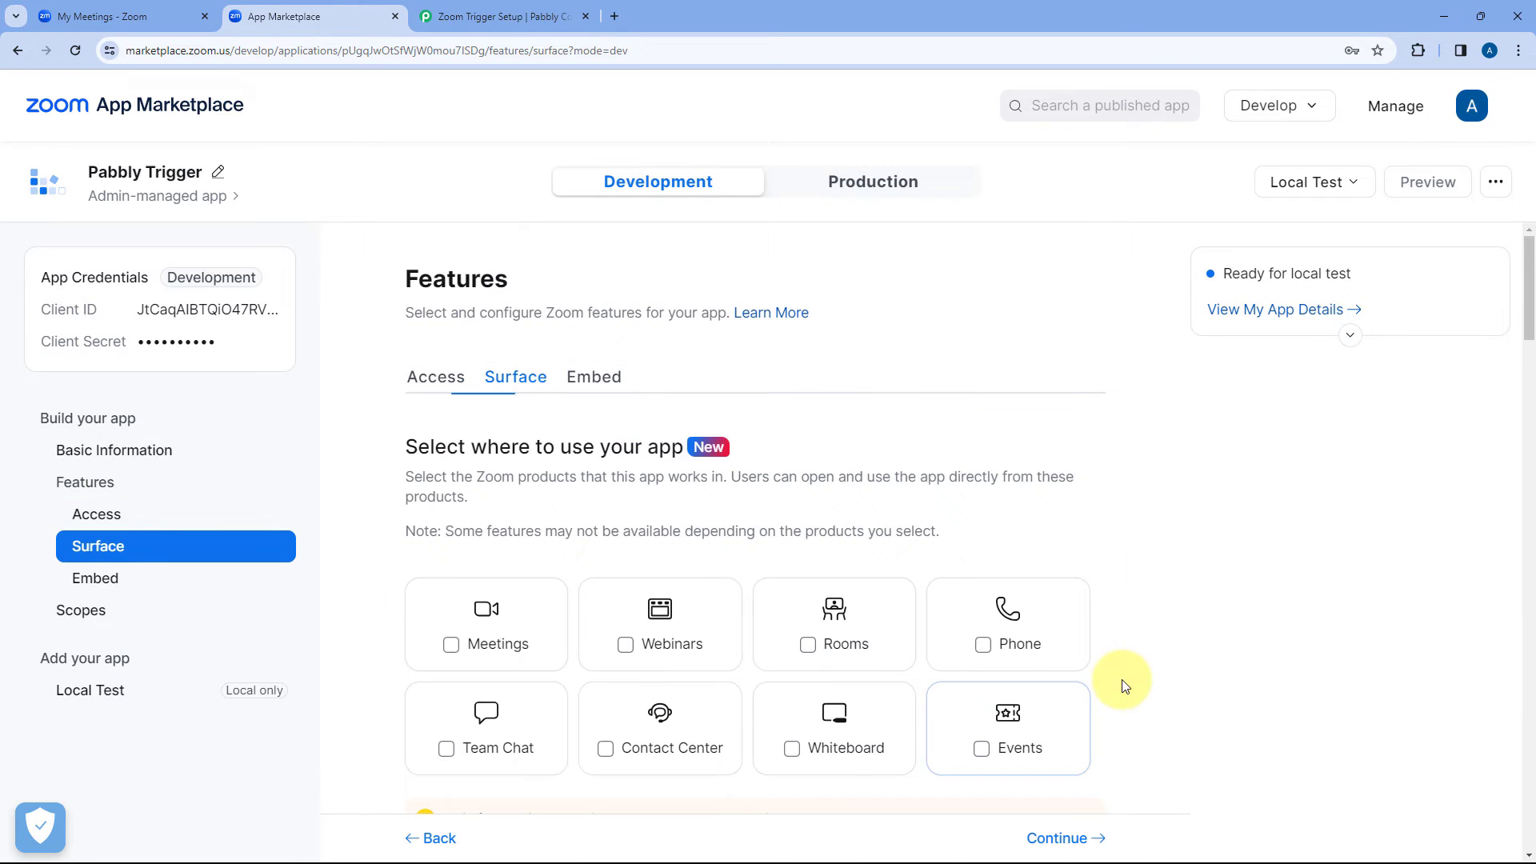
Continue past the Surface, Embed and Scopes (/meeting:read:admin) pages to Local Test.
{"action": "scroll", "coordinate": [880, 452], "scroll_direction": "down", "scroll_amount": 7}
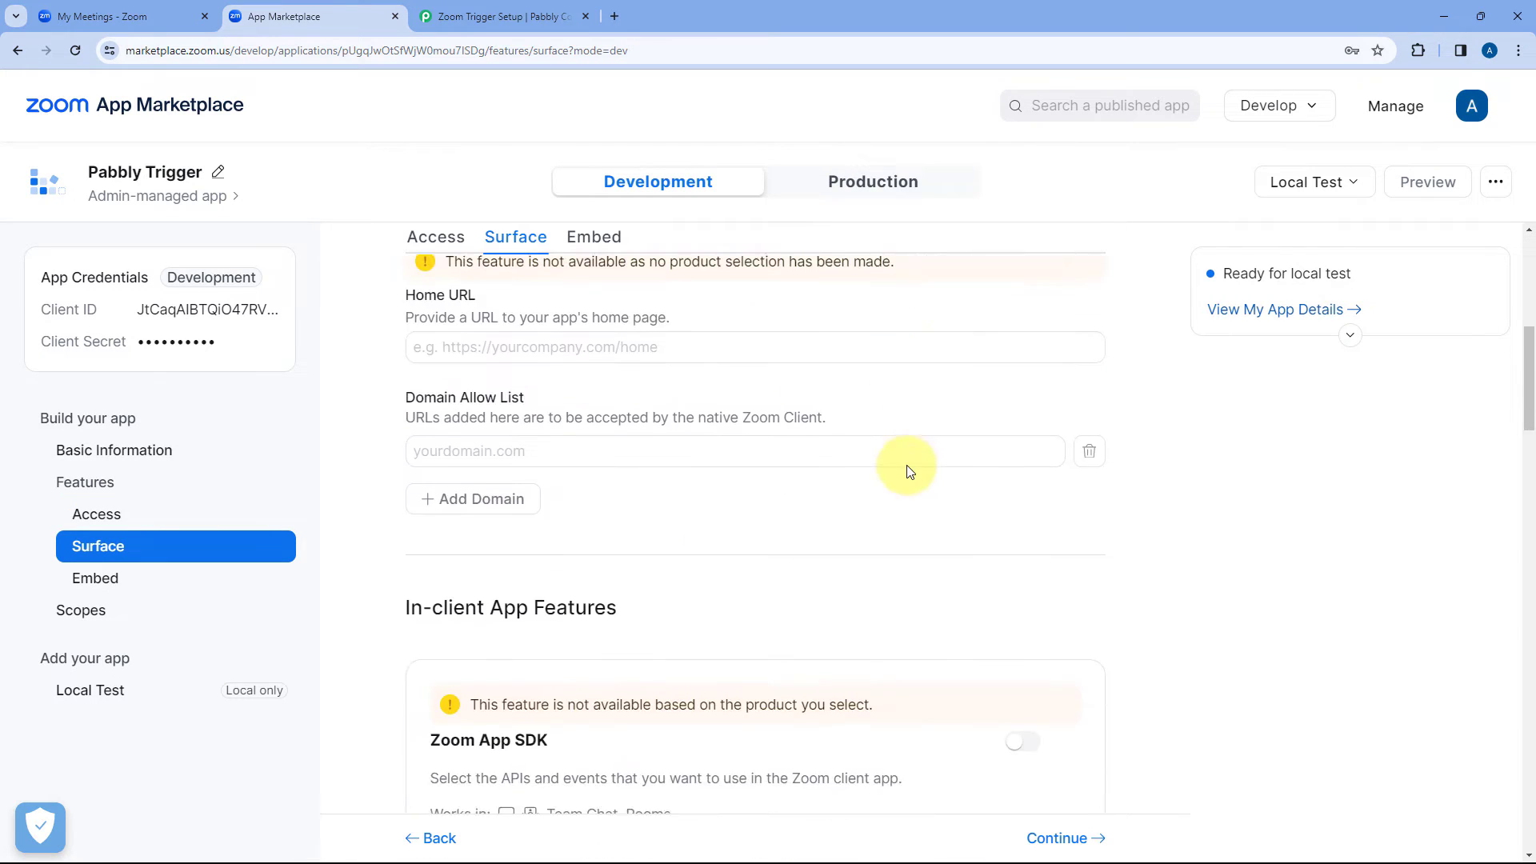
{"action": "scroll", "coordinate": [910, 471], "scroll_direction": "down", "scroll_amount": 7}
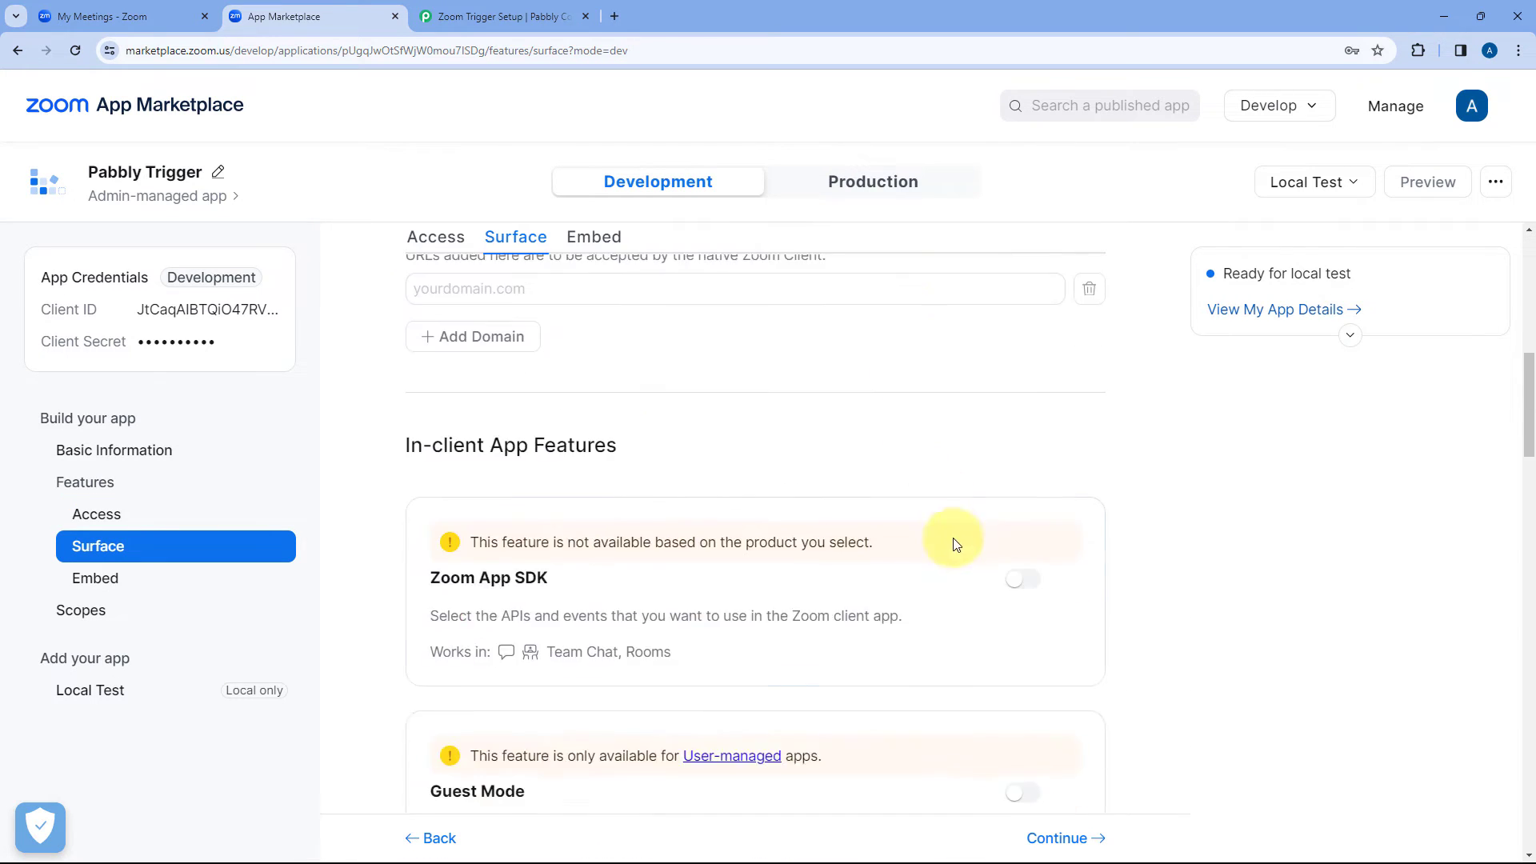
{"action": "left_click", "coordinate": [1062, 846]}
{"action": "left_click", "coordinate": [1061, 838]}
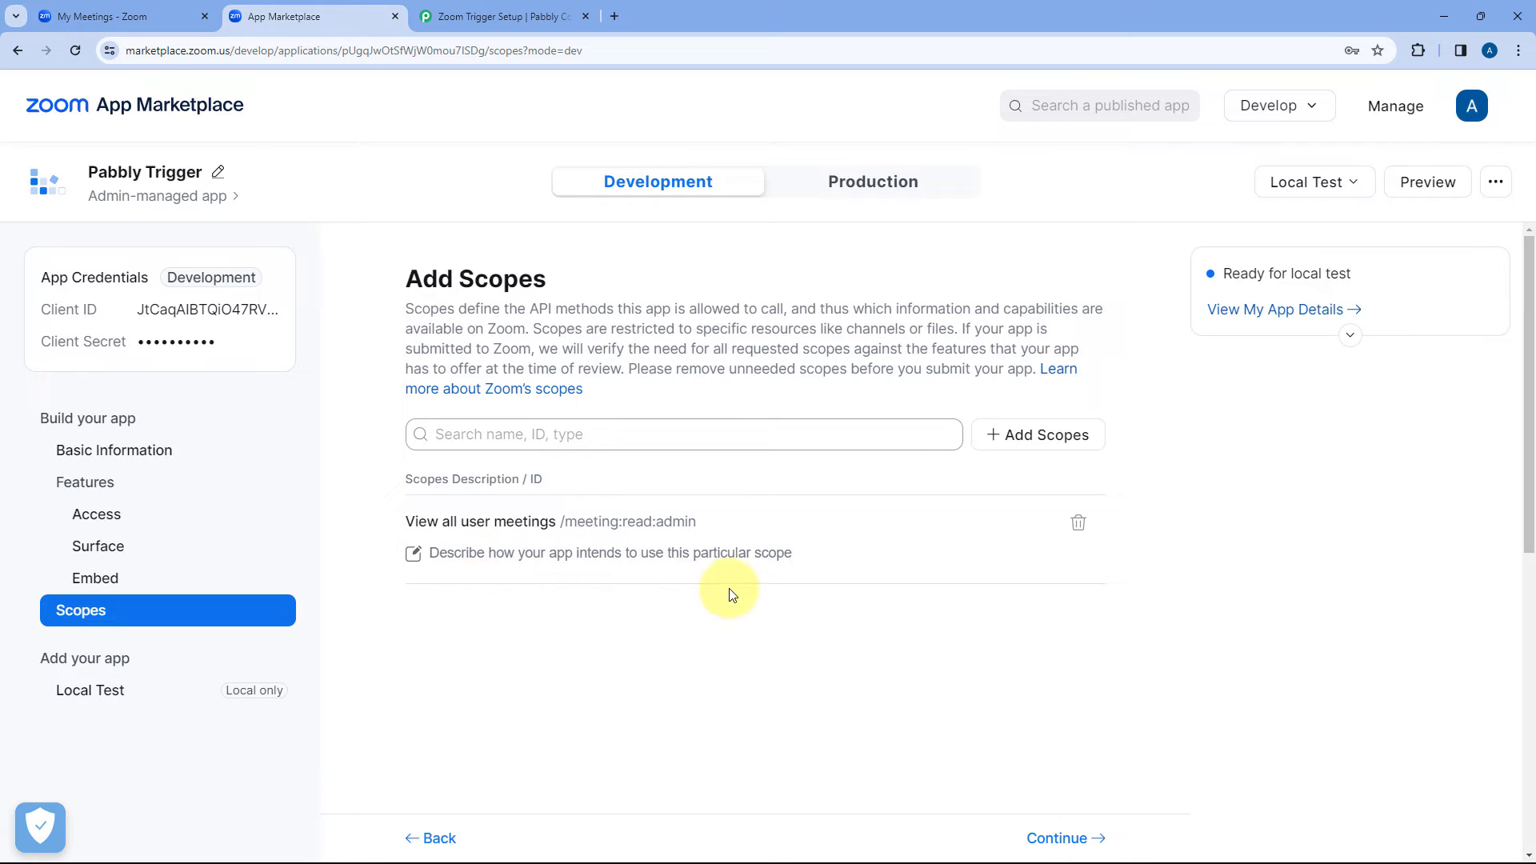
{"action": "left_click", "coordinate": [1064, 838]}
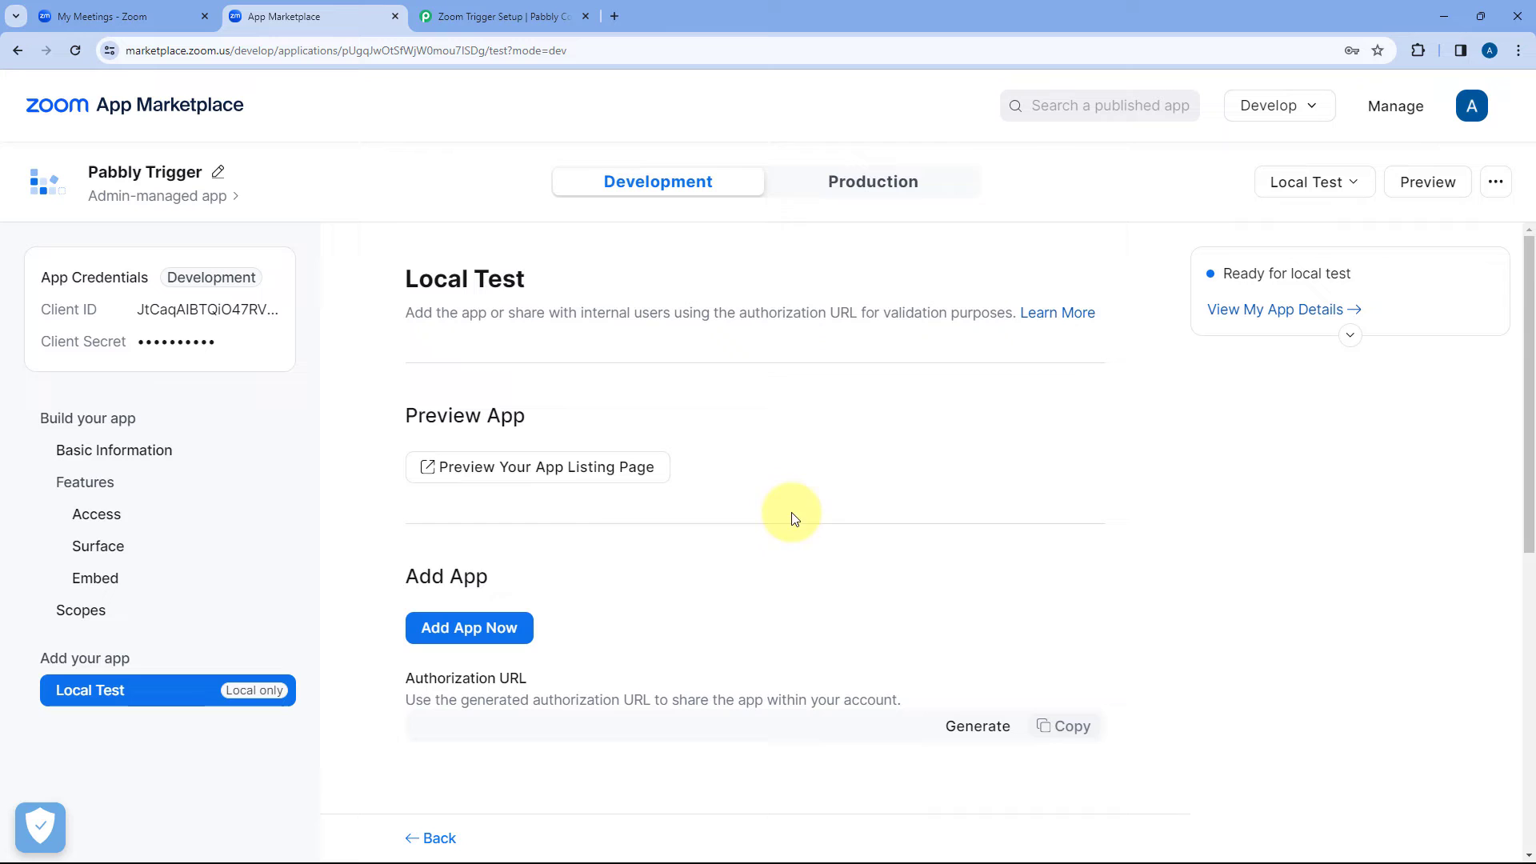
Allow the Pabbly Trigger app on the Zoom Authorization page.
{"action": "scroll", "coordinate": [589, 544], "scroll_direction": "down", "scroll_amount": 2}
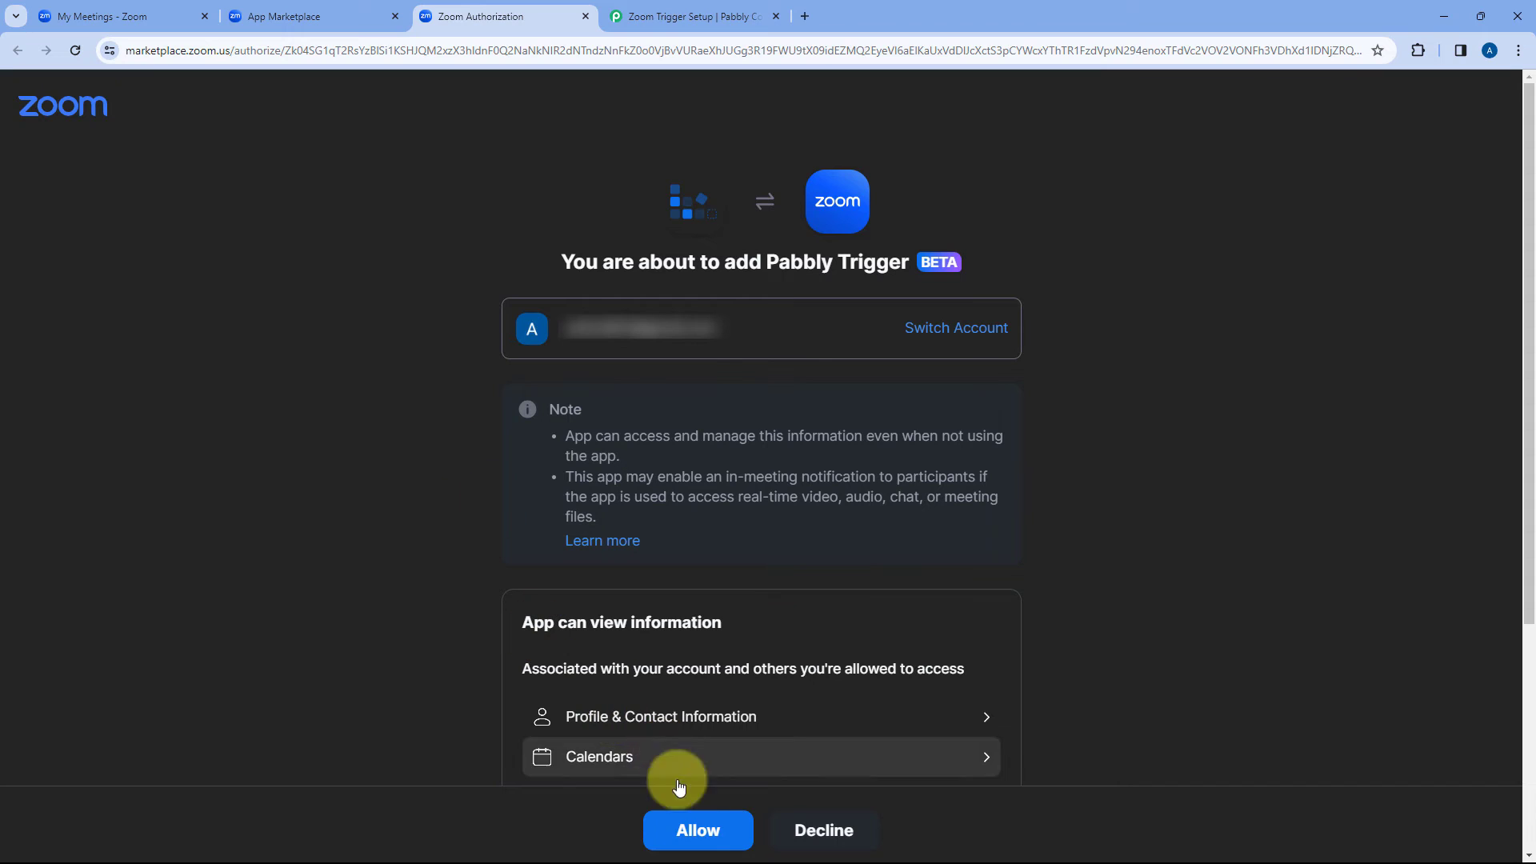
{"action": "left_click", "coordinate": [698, 830]}
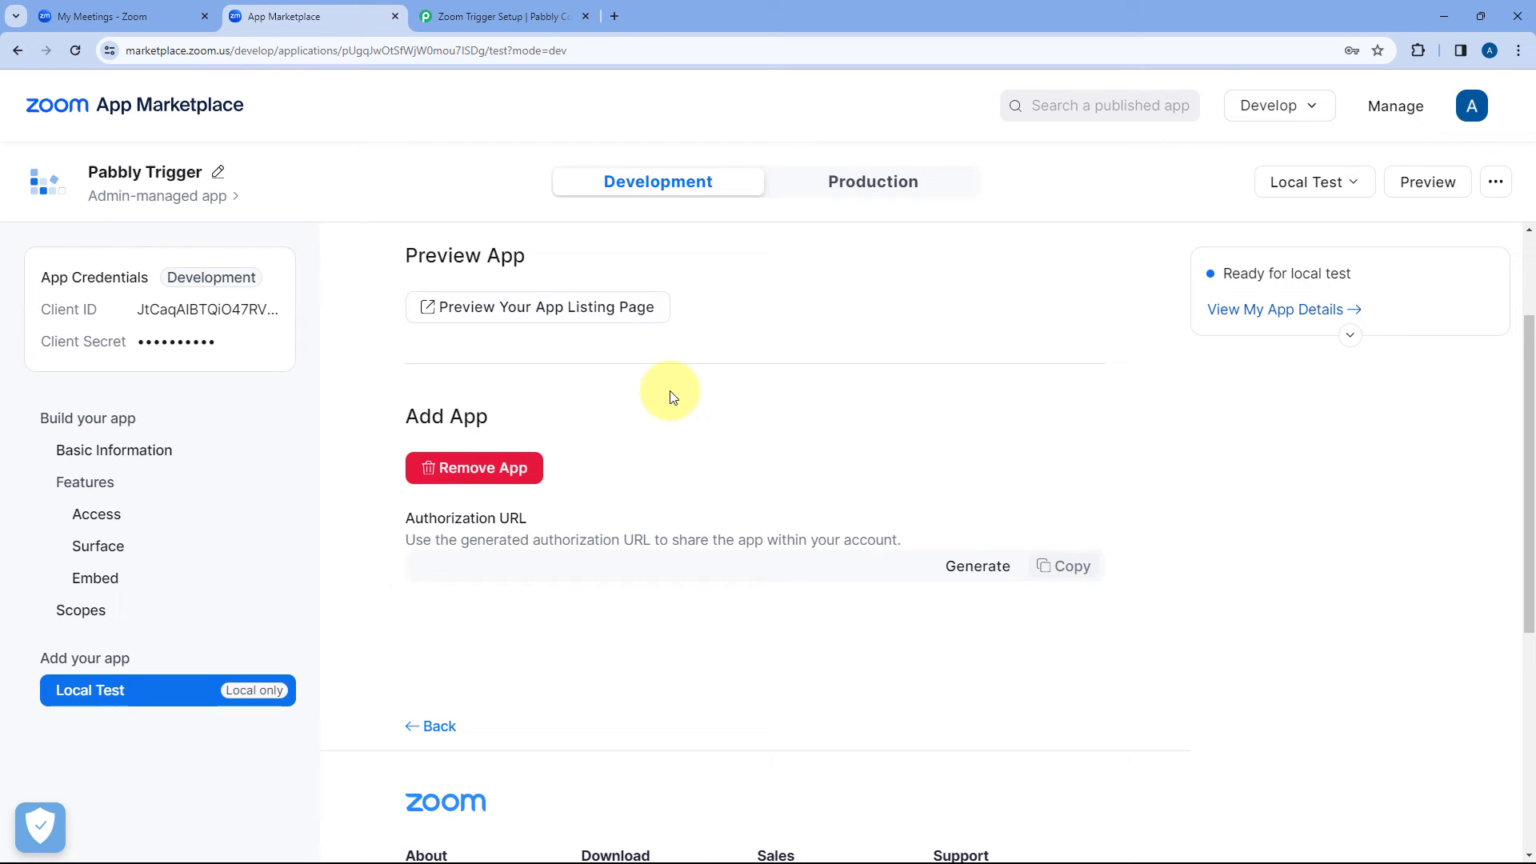
{"action": "scroll", "coordinate": [670, 397], "scroll_direction": "up", "scroll_amount": 2}
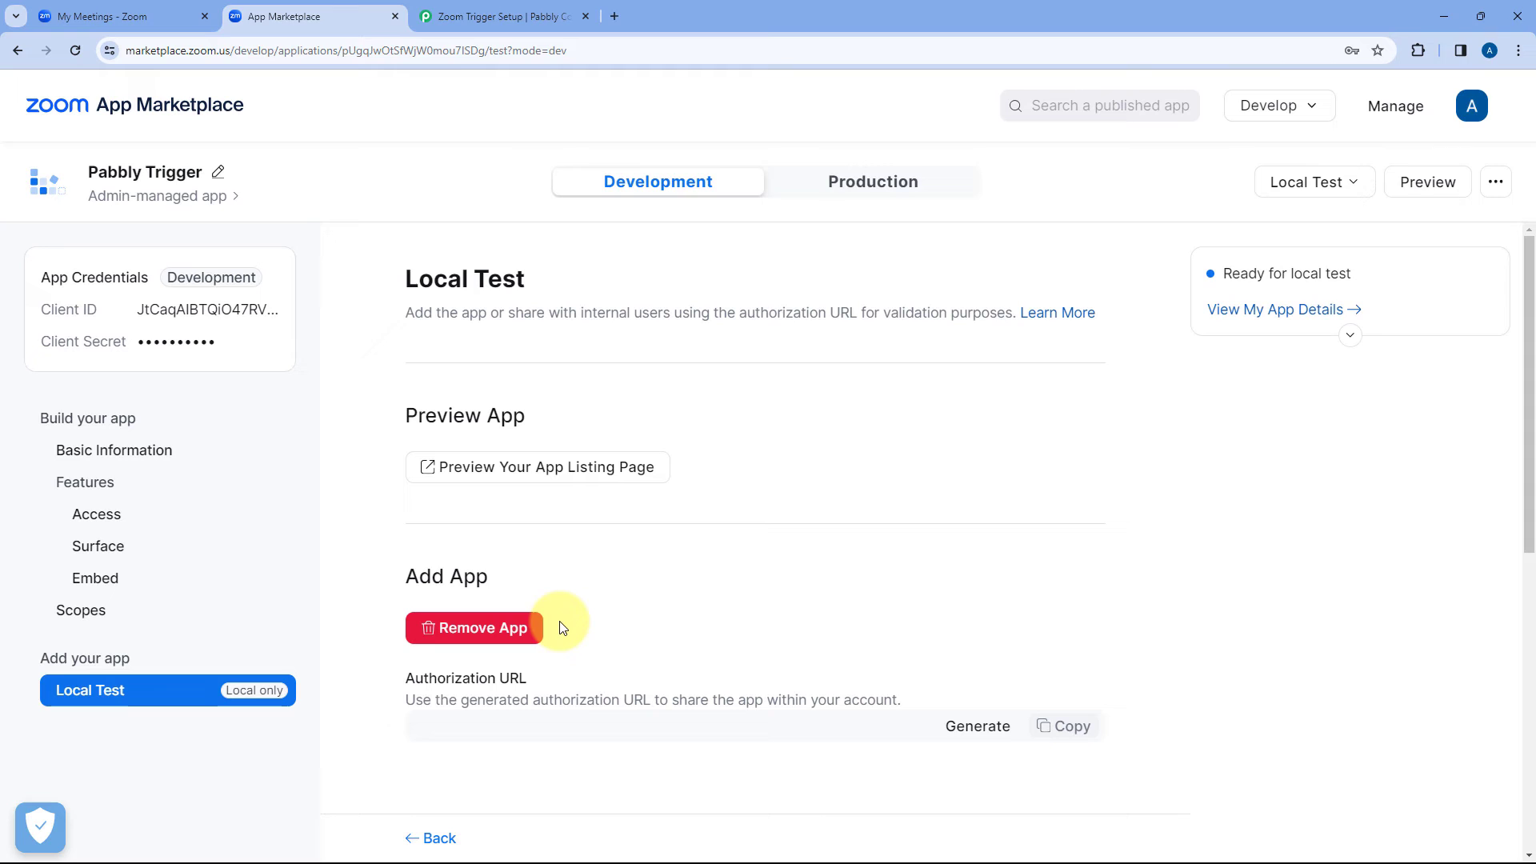
Save & Send Test Request on the Pabbly Zoom trigger, then return to Zoom Meetings.
{"action": "left_click", "coordinate": [88, 16]}
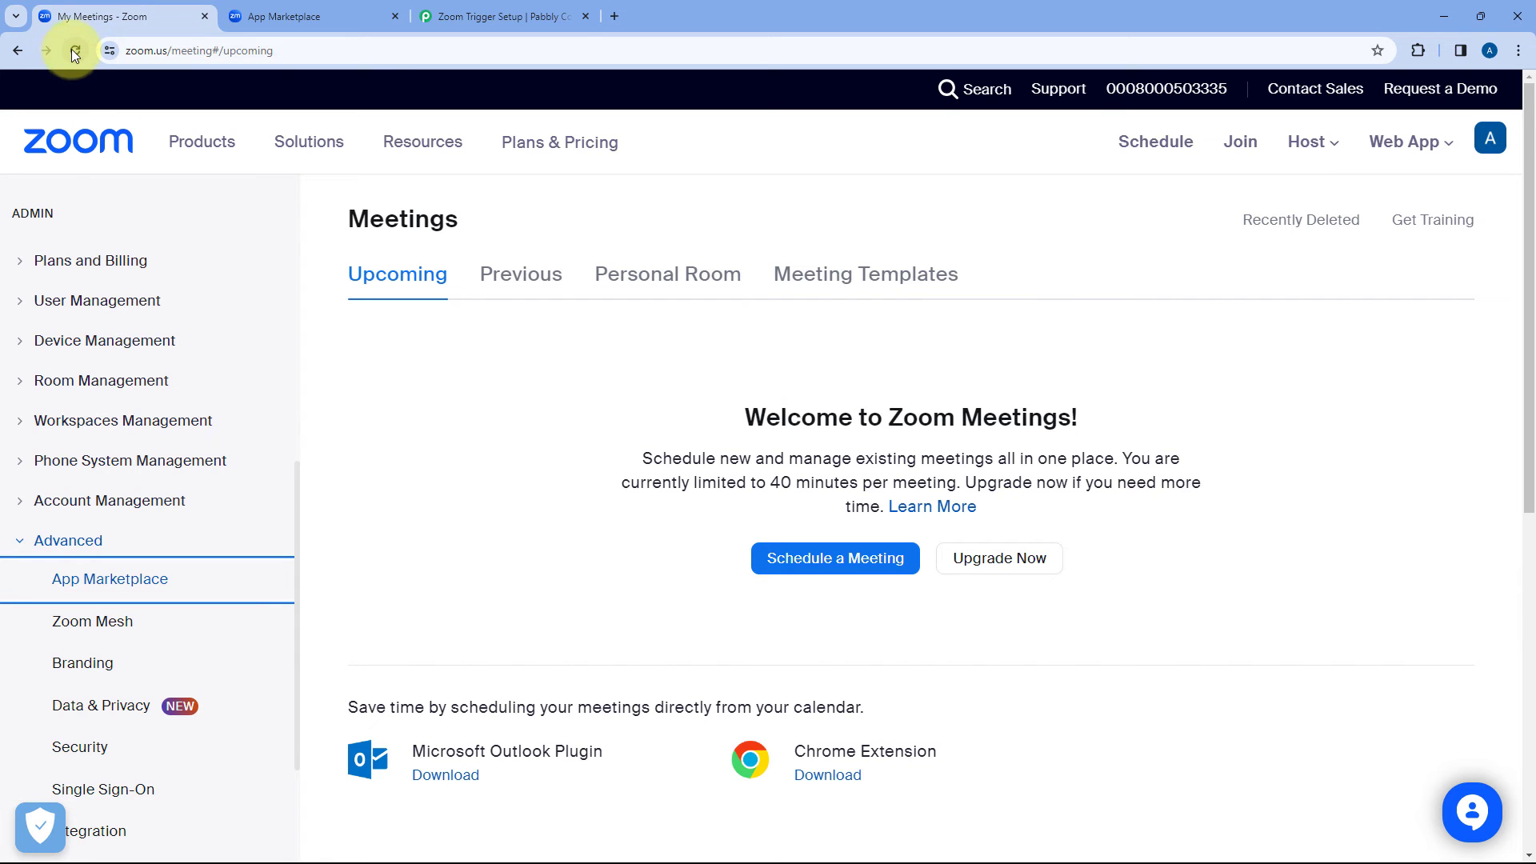
{"action": "left_click", "coordinate": [75, 50]}
{"action": "left_click", "coordinate": [512, 15]}
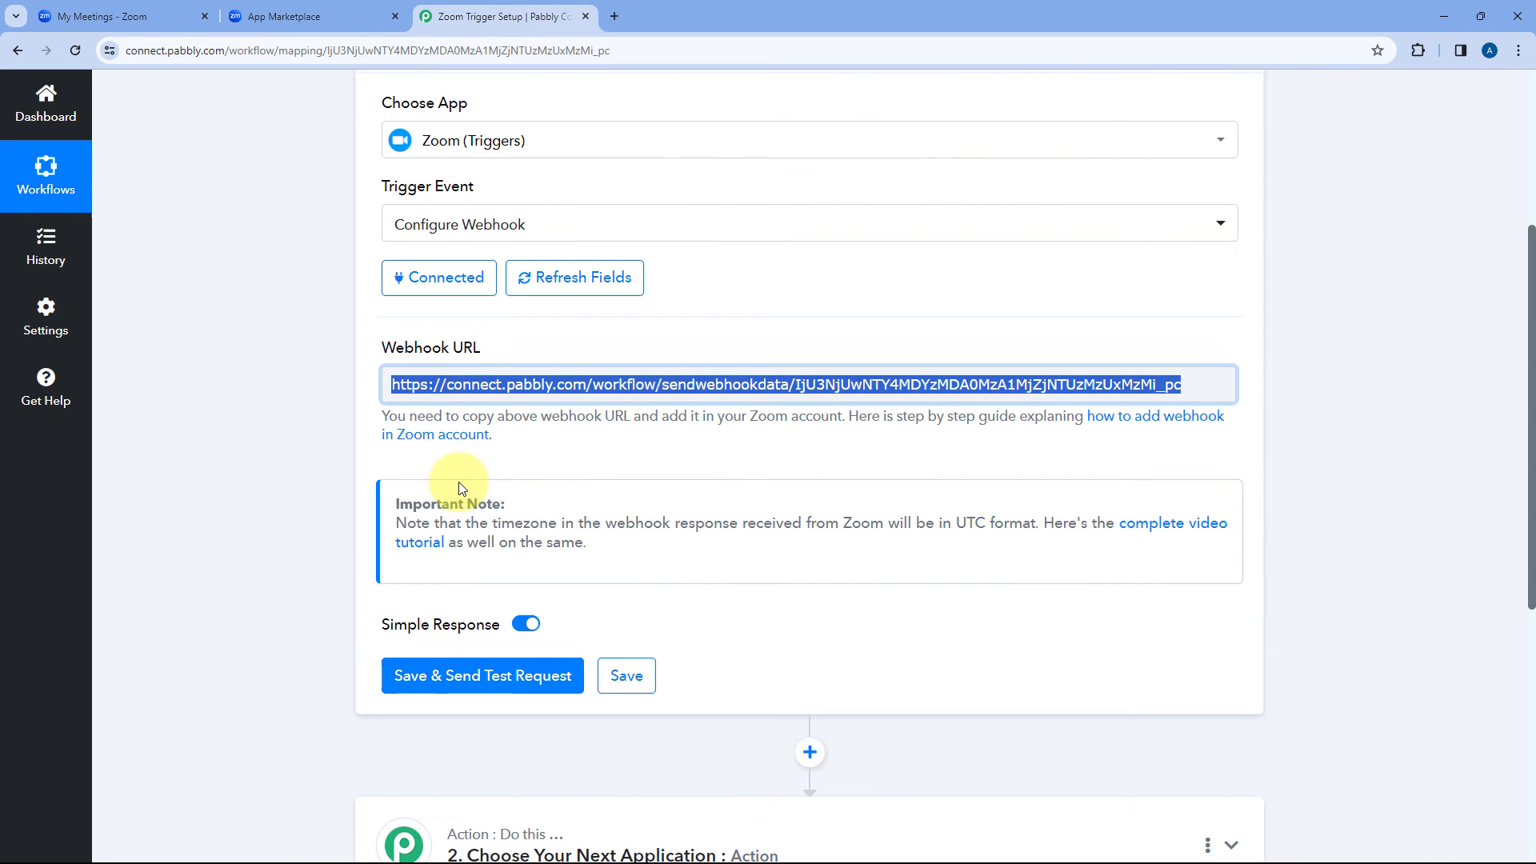
{"action": "left_click", "coordinate": [492, 676]}
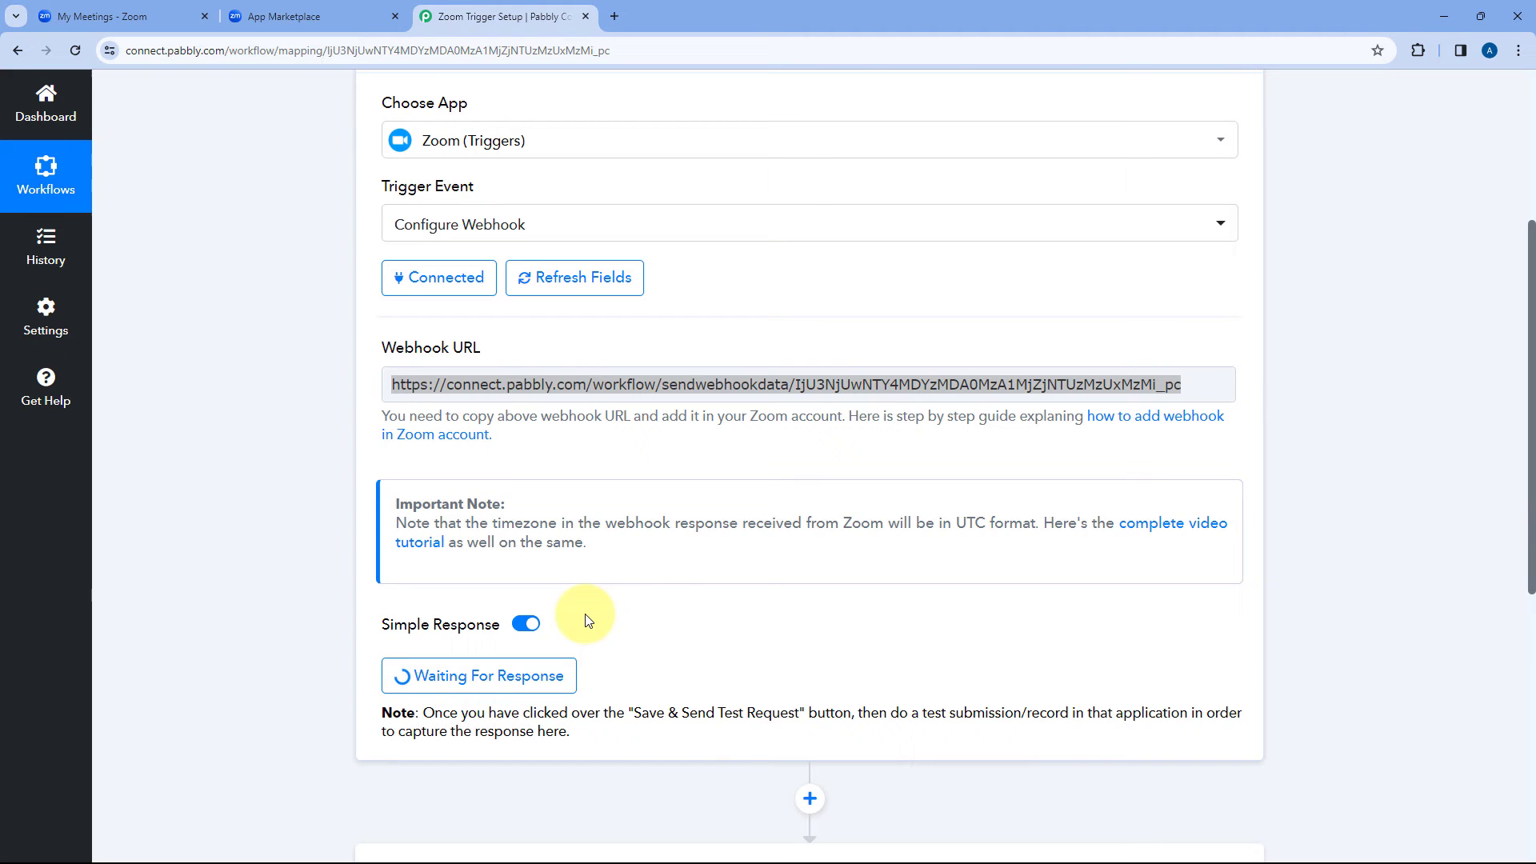
{"action": "scroll", "coordinate": [448, 580], "scroll_direction": "down", "scroll_amount": 1}
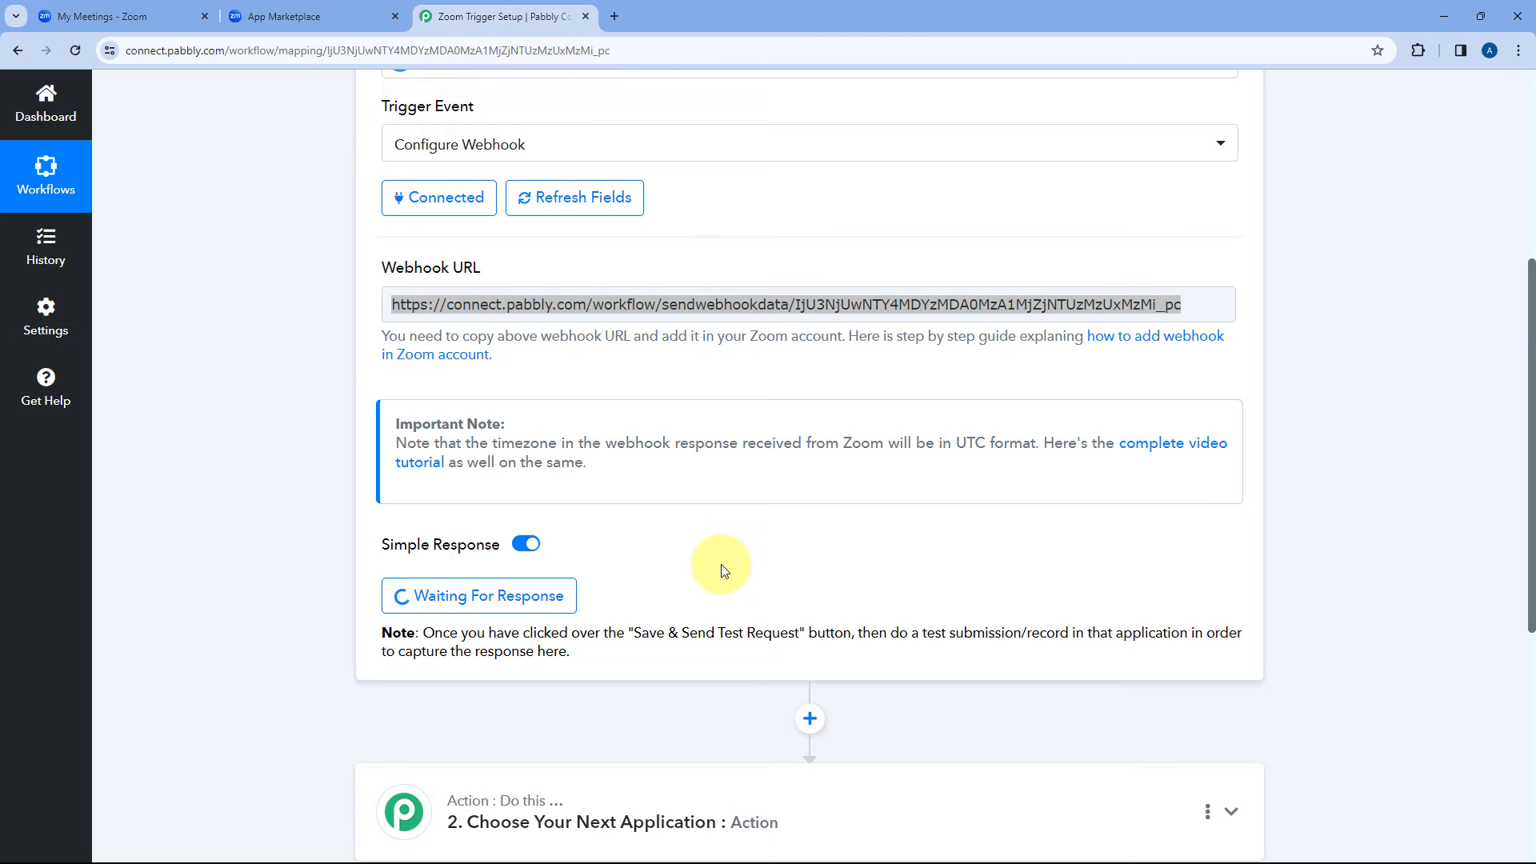
{"action": "left_click", "coordinate": [128, 16]}
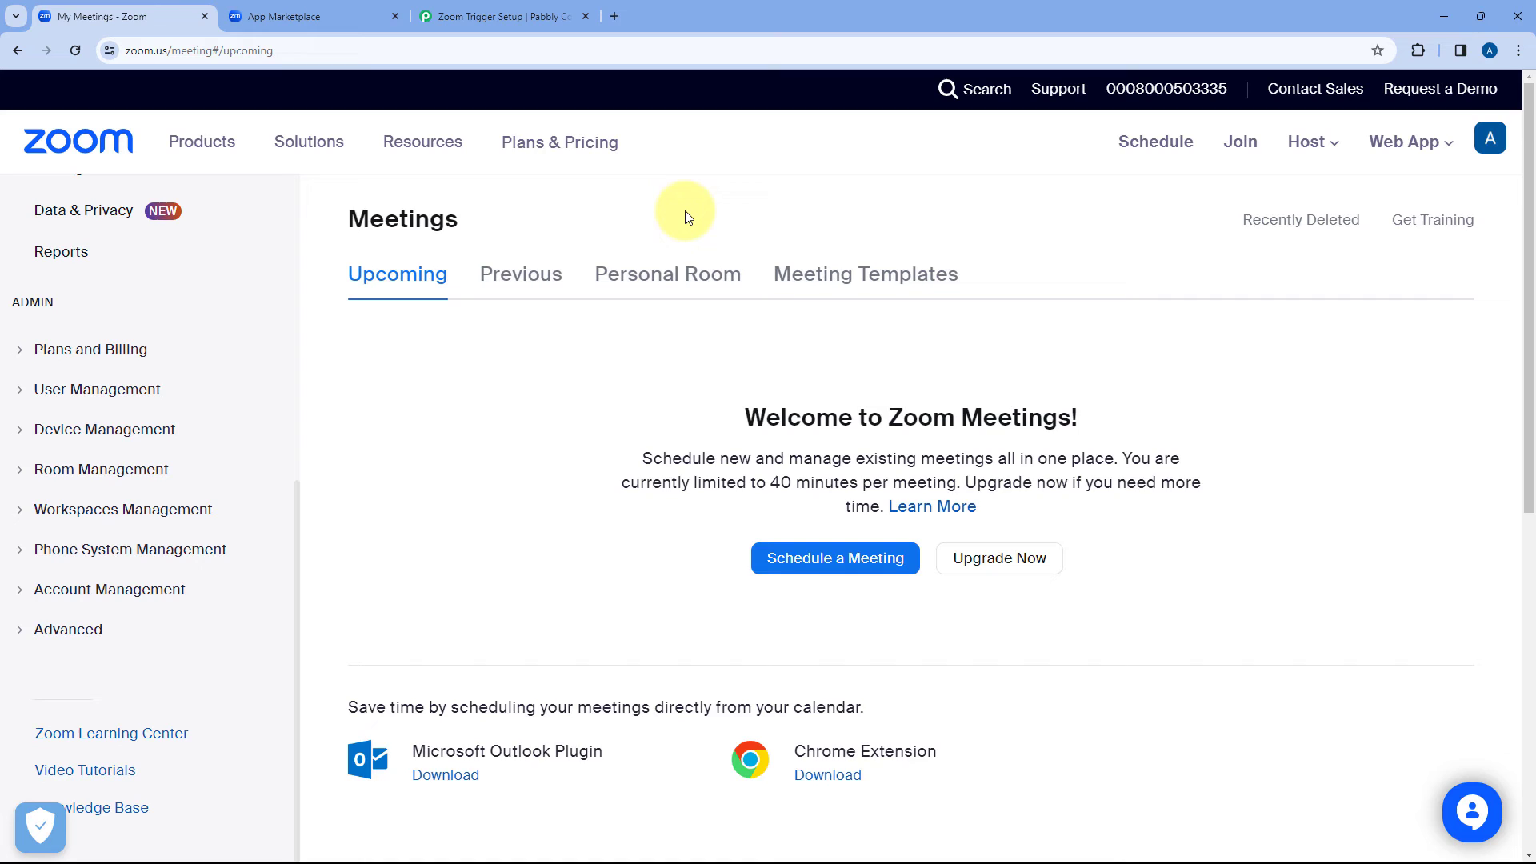
{"action": "scroll", "coordinate": [684, 226], "scroll_direction": "down", "scroll_amount": 1}
{"action": "scroll", "coordinate": [682, 240], "scroll_direction": "up", "scroll_amount": 1}
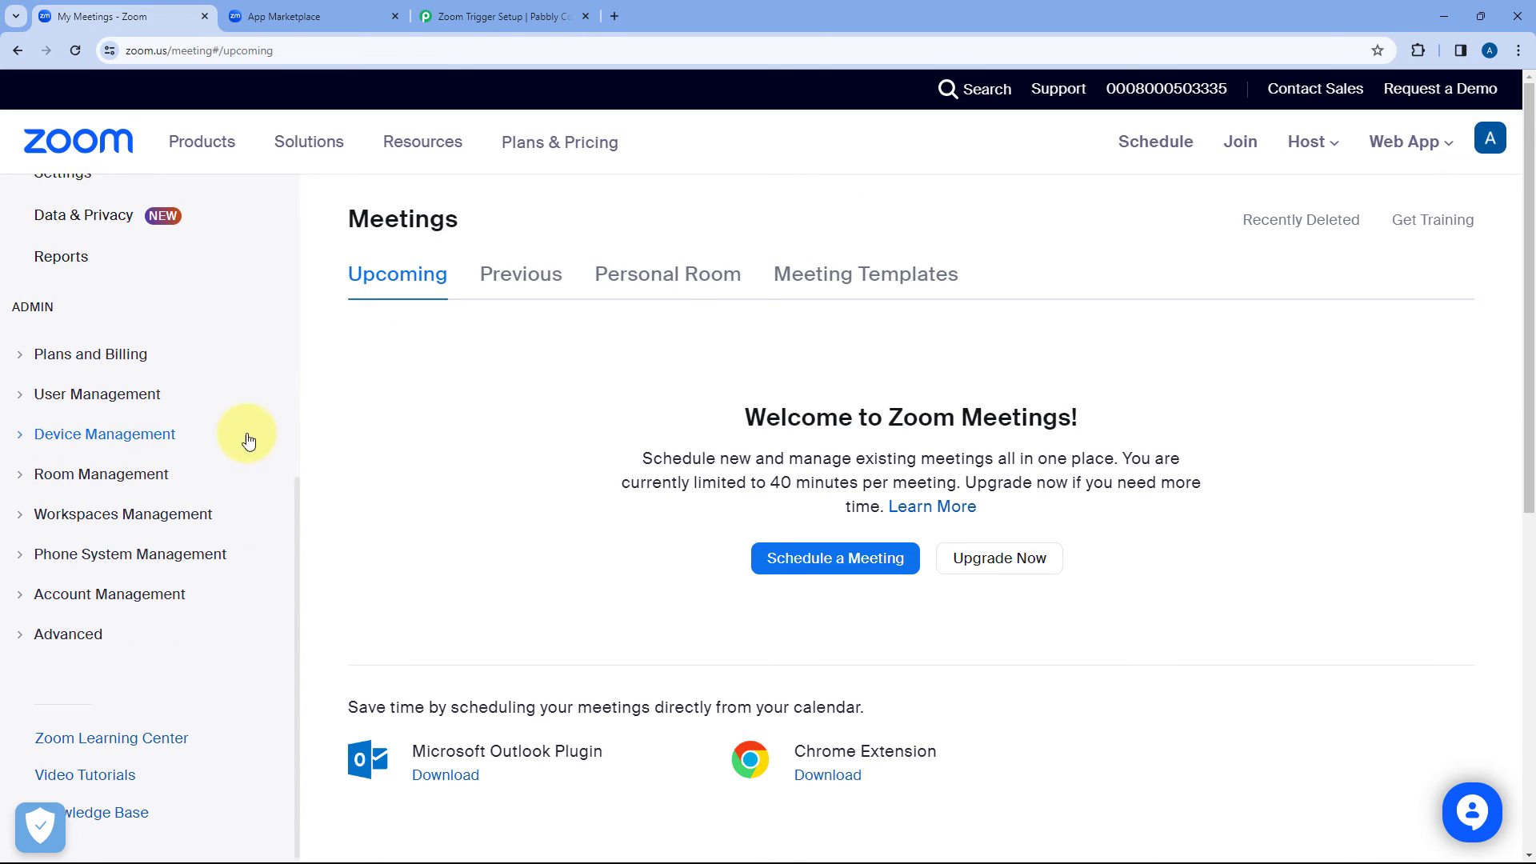
Schedule 'My Meeting' for Feb 19, 2024, 3:30 PM using the default topic and time.
{"action": "scroll", "coordinate": [247, 435], "scroll_direction": "up", "scroll_amount": 2}
{"action": "left_click", "coordinate": [825, 558]}
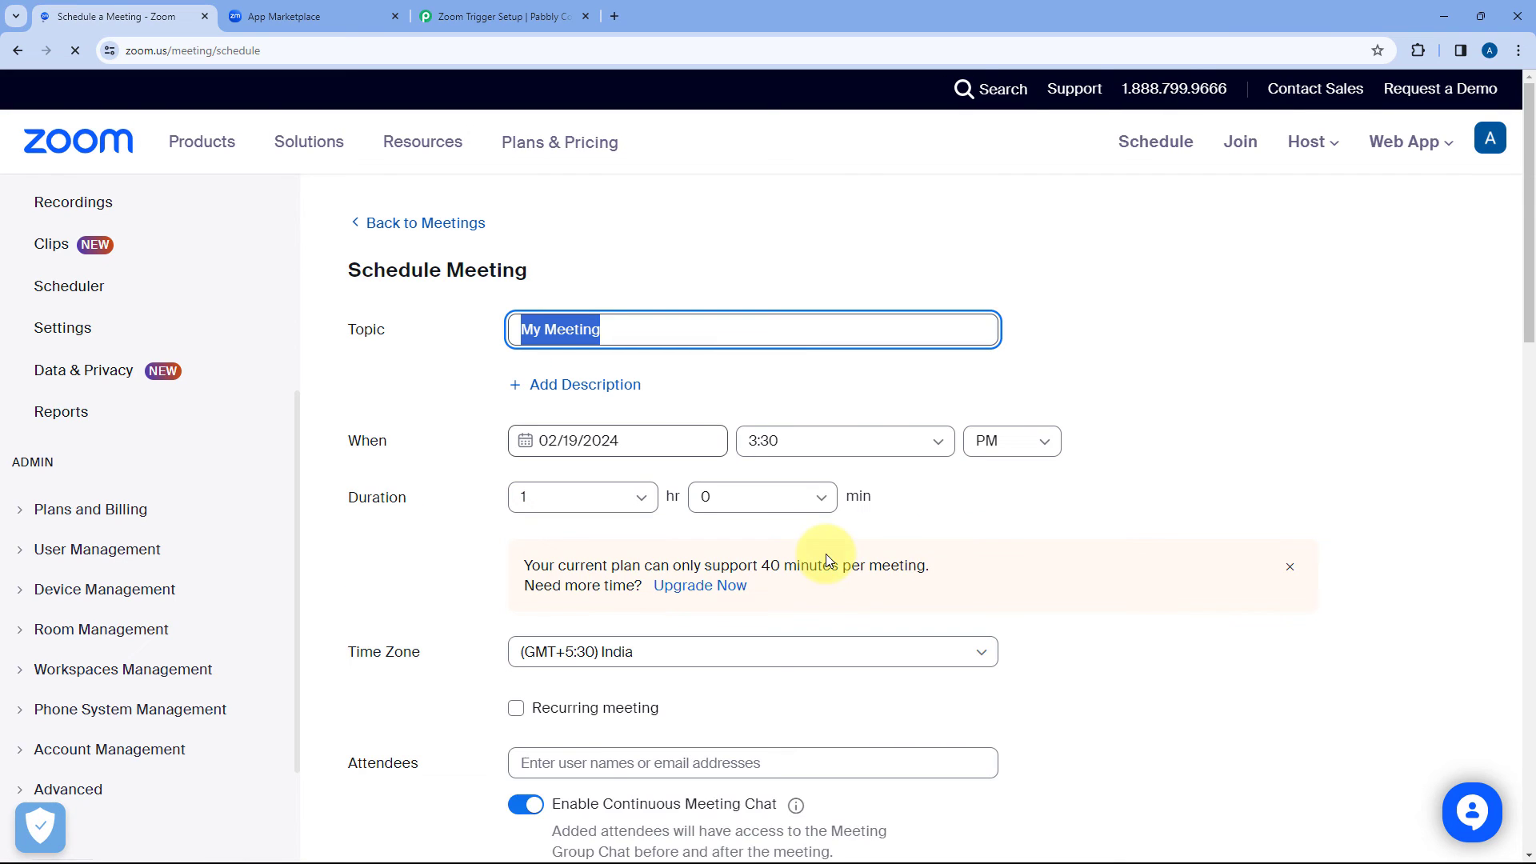
{"action": "left_click", "coordinate": [764, 366]}
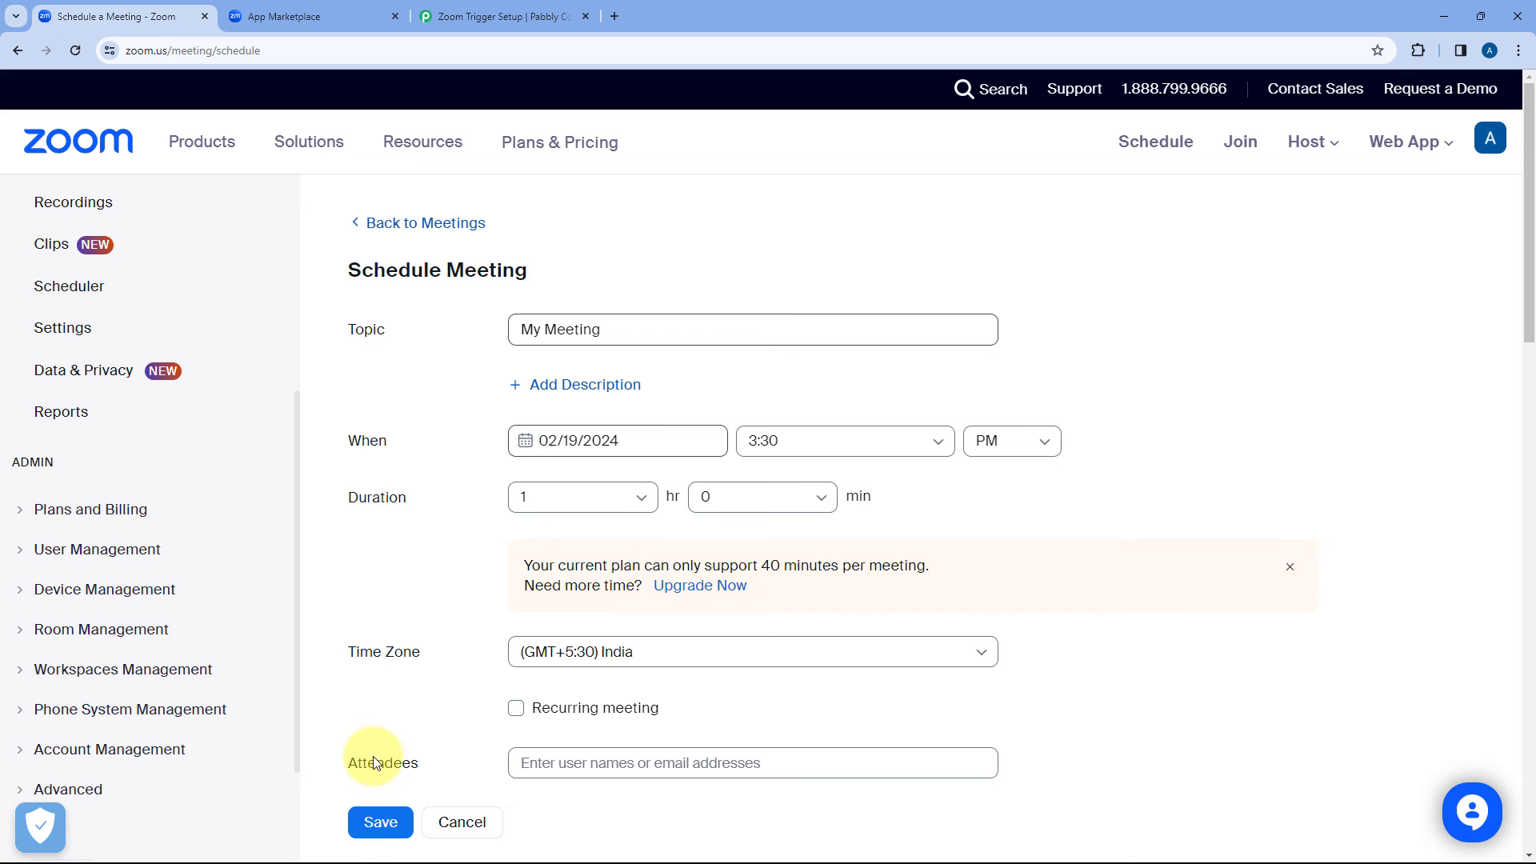
{"action": "left_click", "coordinate": [379, 822]}
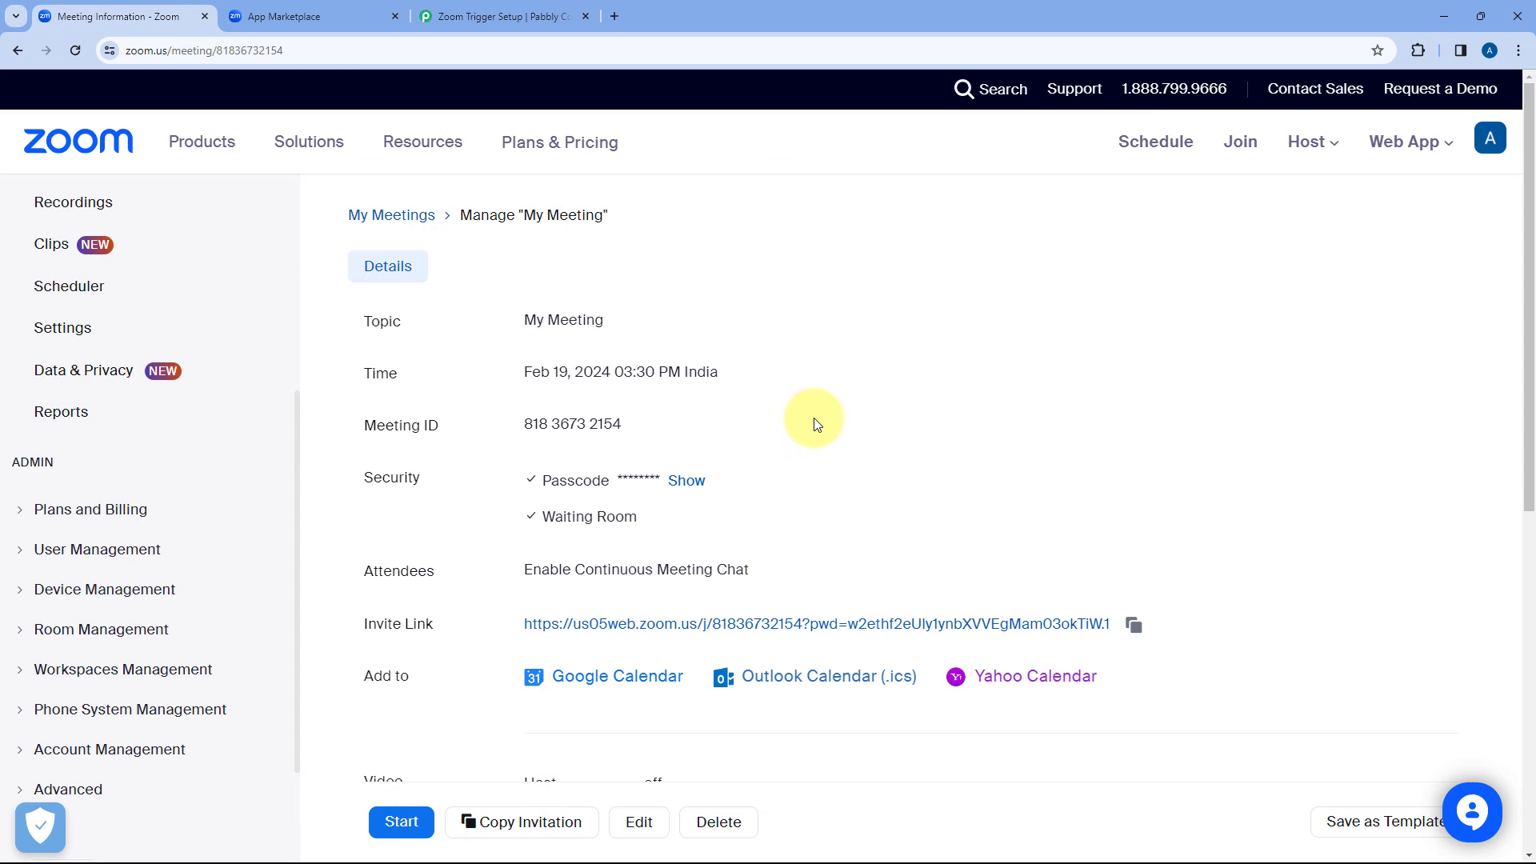
Check the captured response's Topic 'My Meeting' and its Start Time in Pabbly.
{"action": "left_click", "coordinate": [527, 8]}
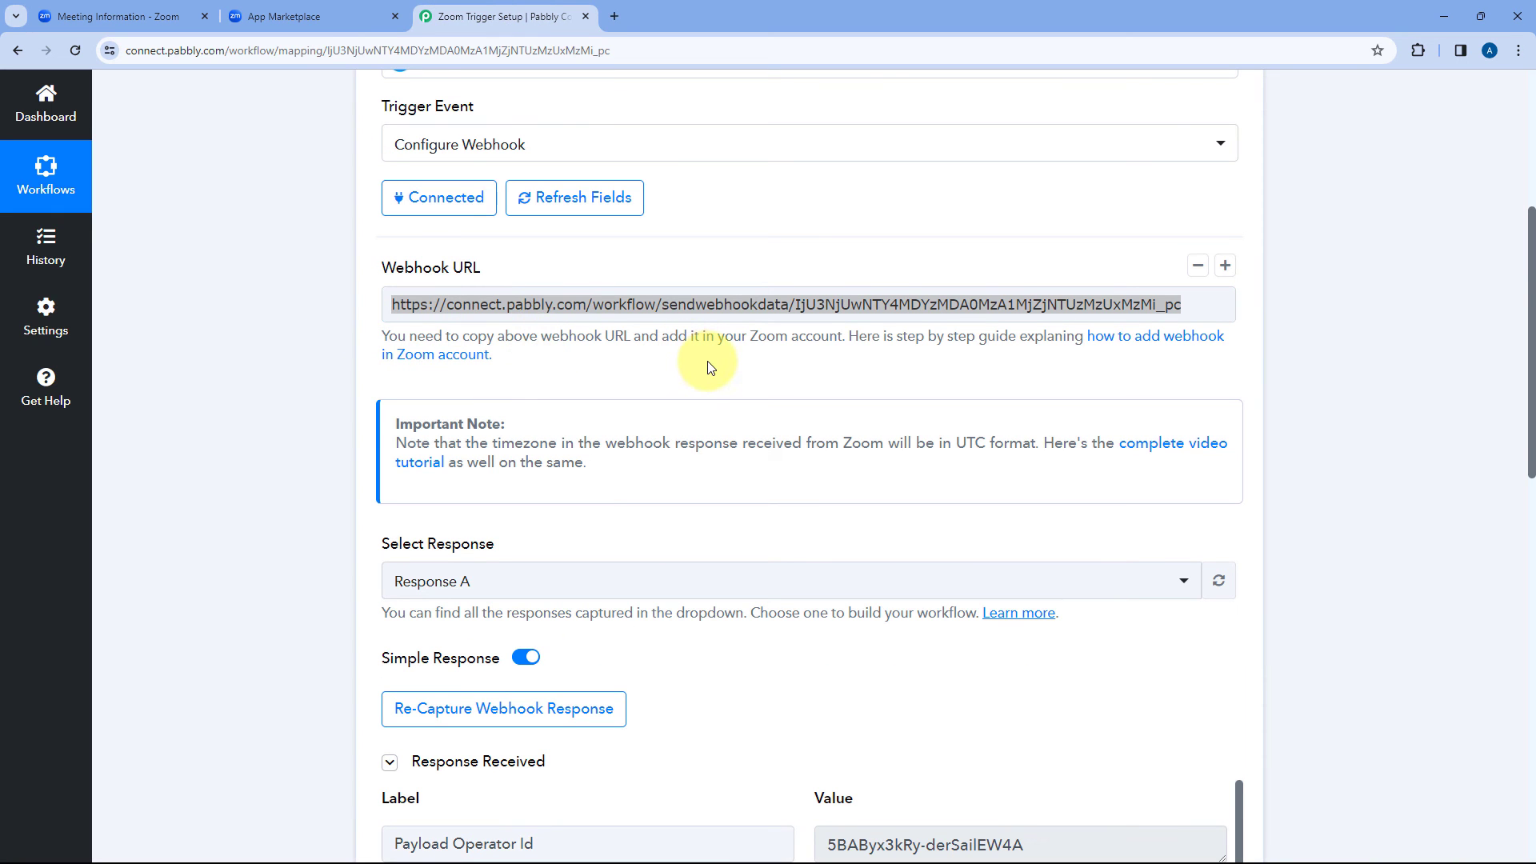
{"action": "scroll", "coordinate": [711, 368], "scroll_direction": "down", "scroll_amount": 5}
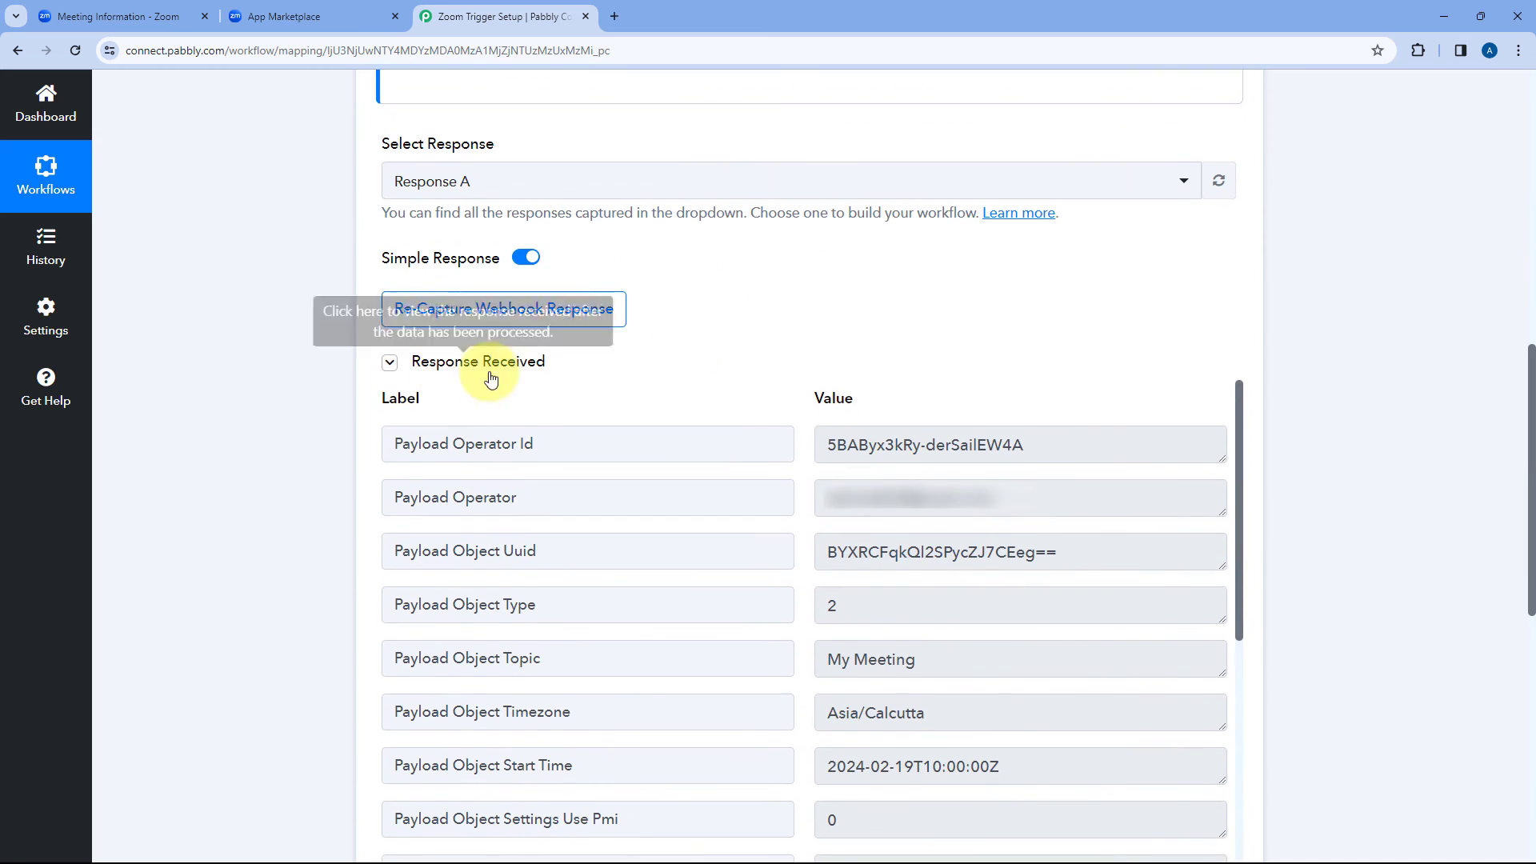
{"action": "scroll", "coordinate": [759, 364], "scroll_direction": "down", "scroll_amount": 1}
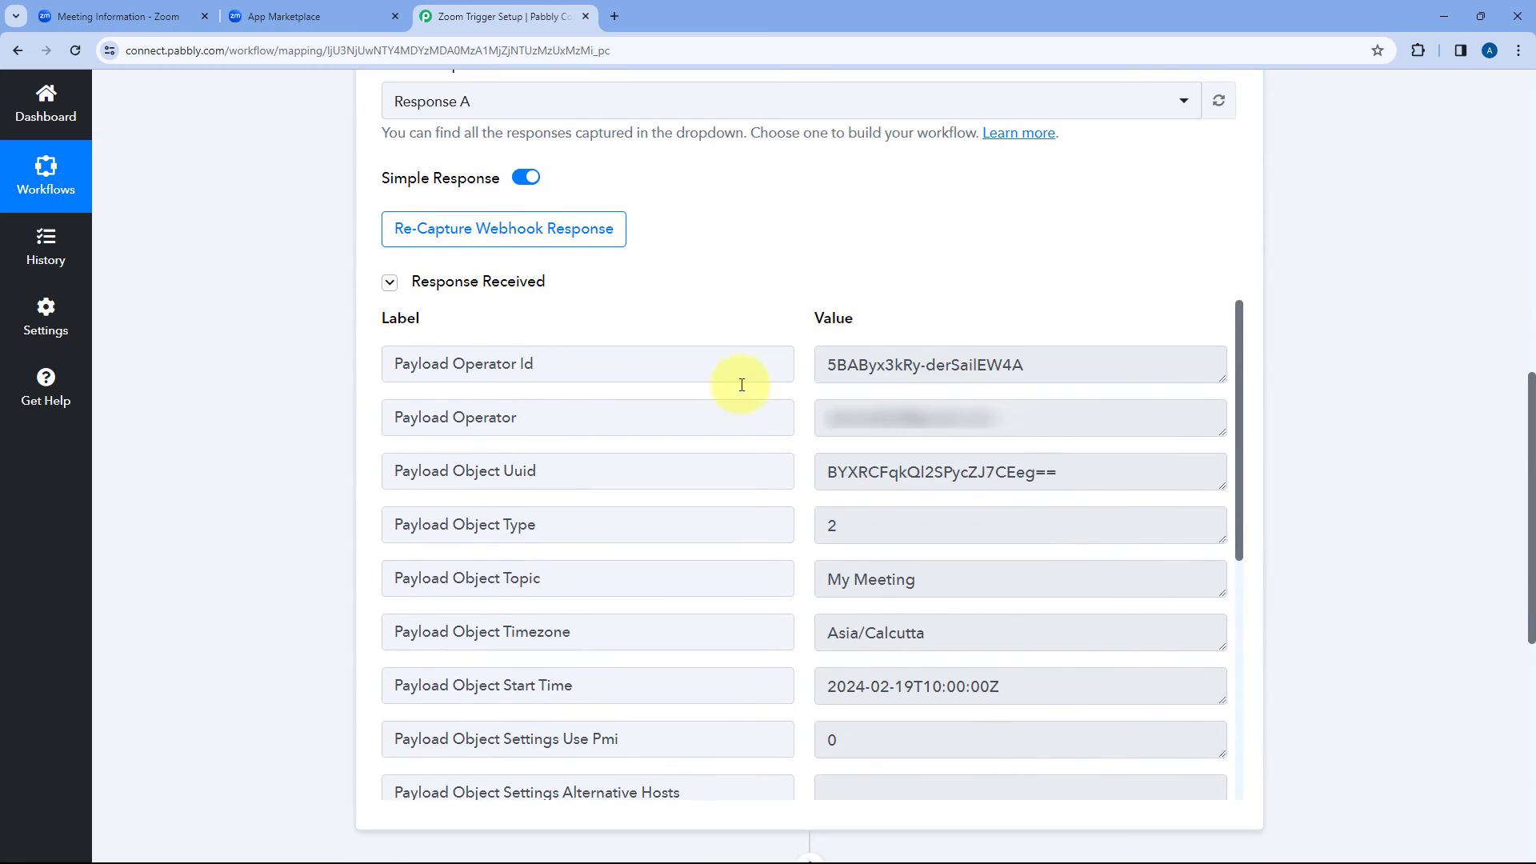
{"action": "scroll", "coordinate": [760, 447], "scroll_direction": "down", "scroll_amount": 3}
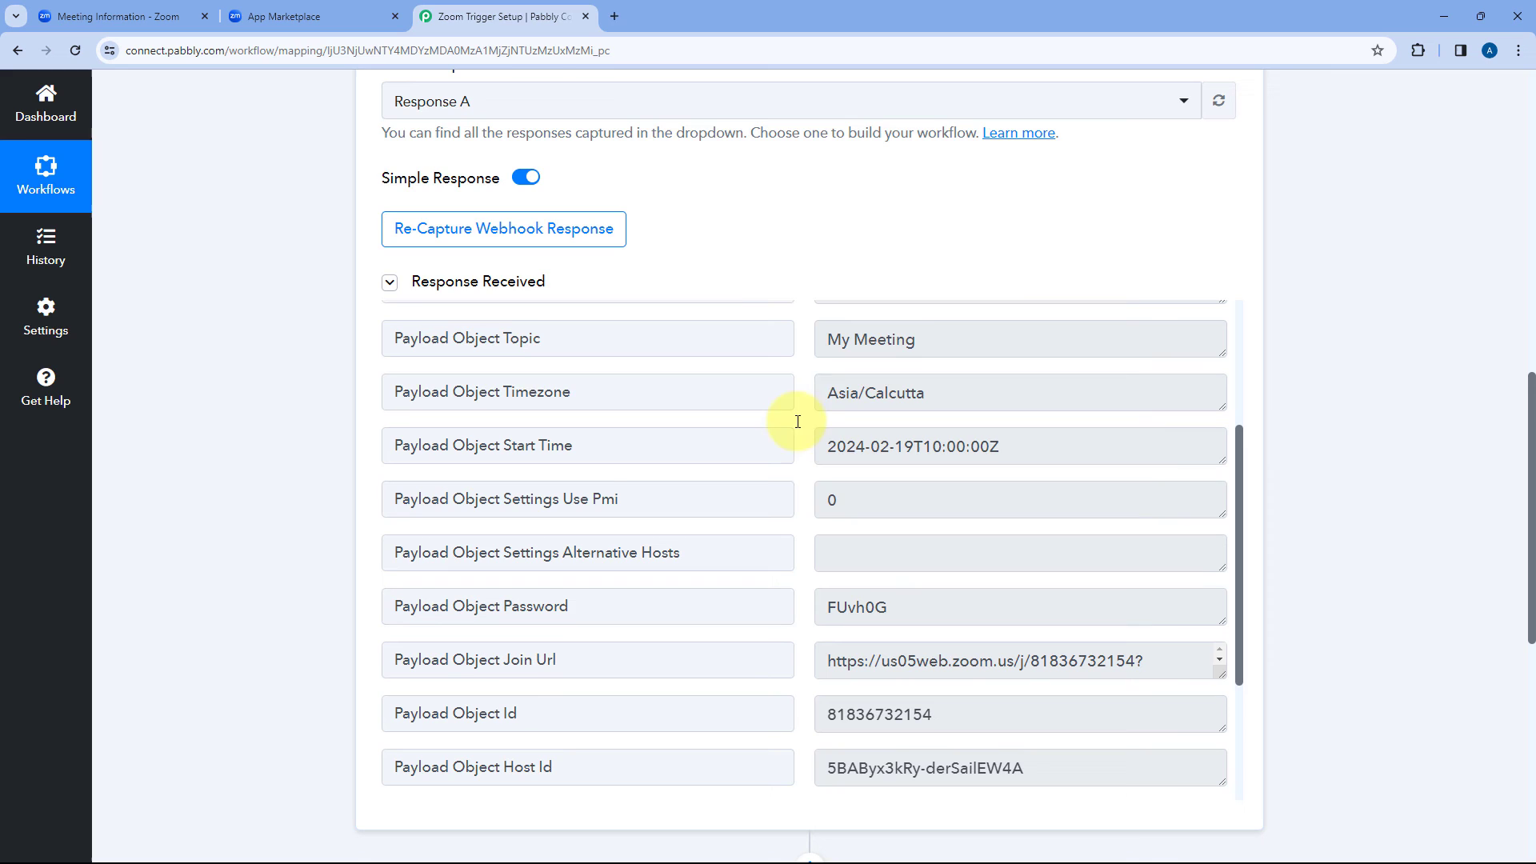
{"action": "triple_click", "coordinate": [850, 339]}
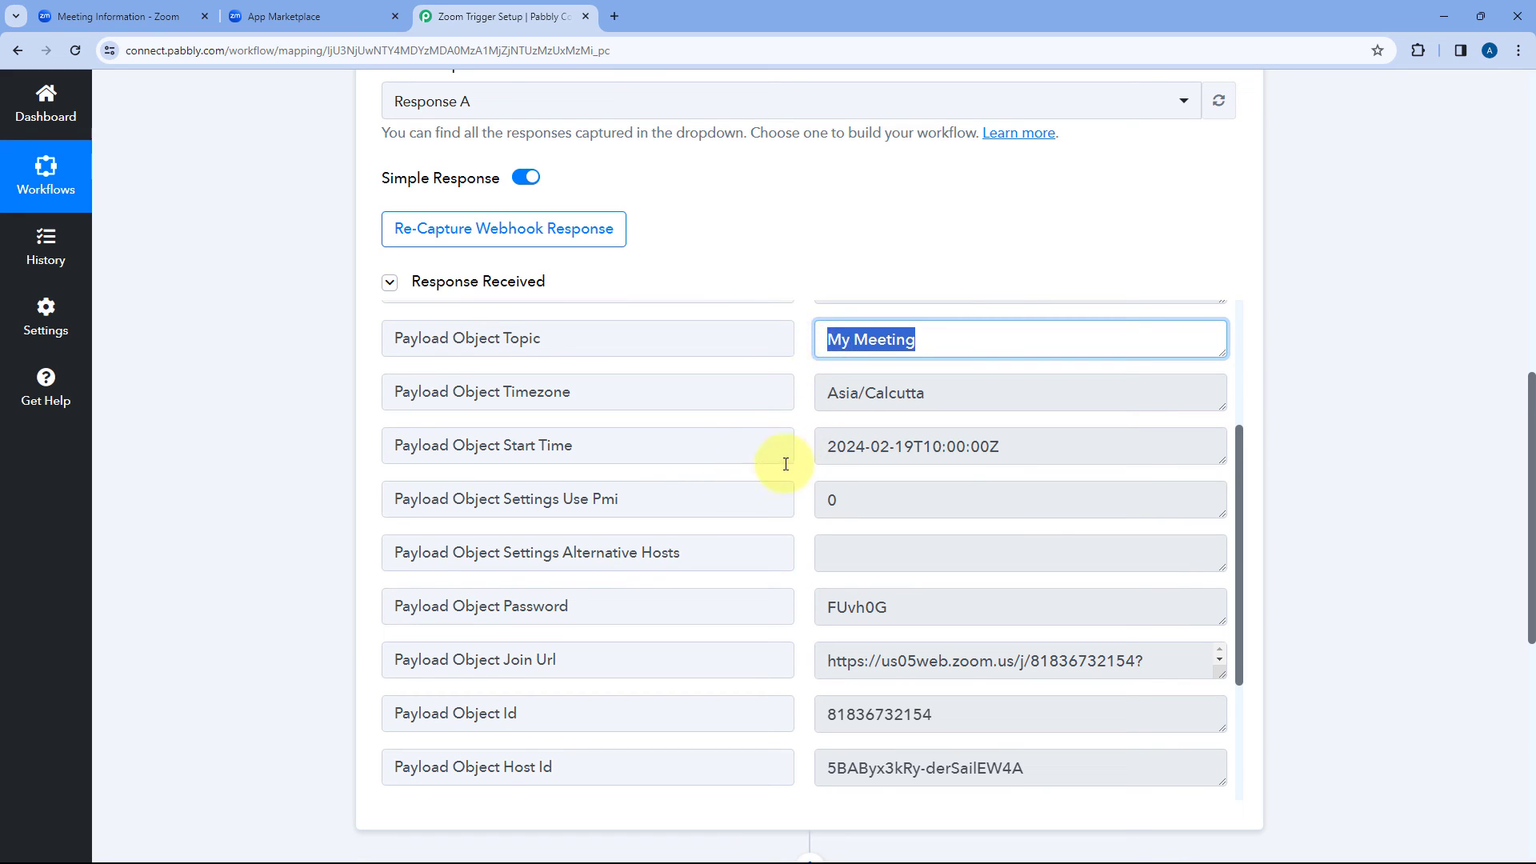
{"action": "triple_click", "coordinate": [1031, 447]}
{"action": "left_click", "coordinate": [803, 449]}
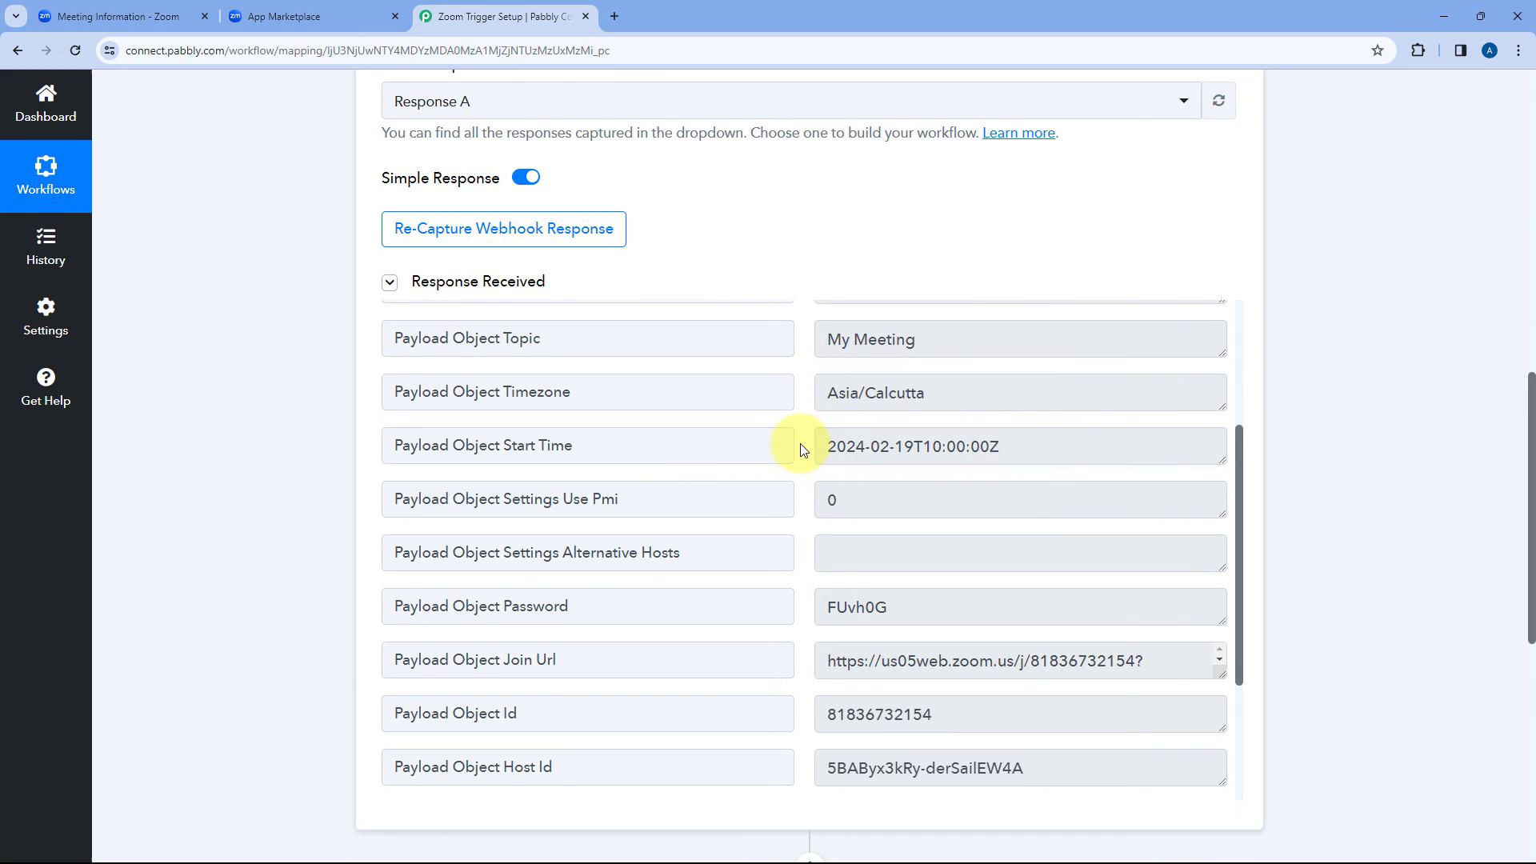
Confirm the response's Event field reads meeting.created.
{"action": "scroll", "coordinate": [880, 652], "scroll_direction": "down", "scroll_amount": 5}
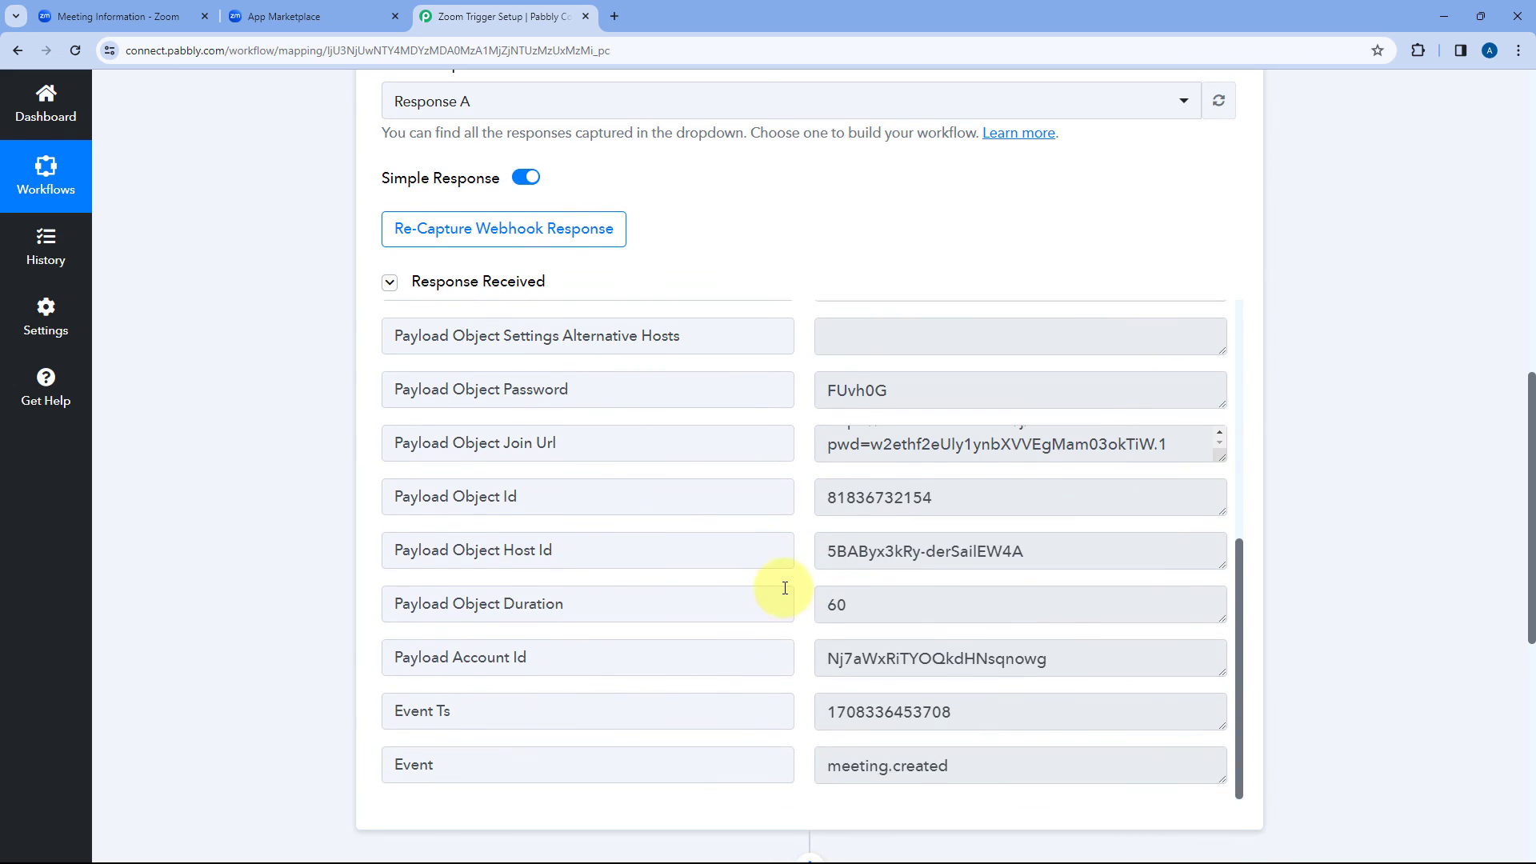
{"action": "left_click_drag", "start_coordinate": [532, 692], "coordinate": [380, 685]}
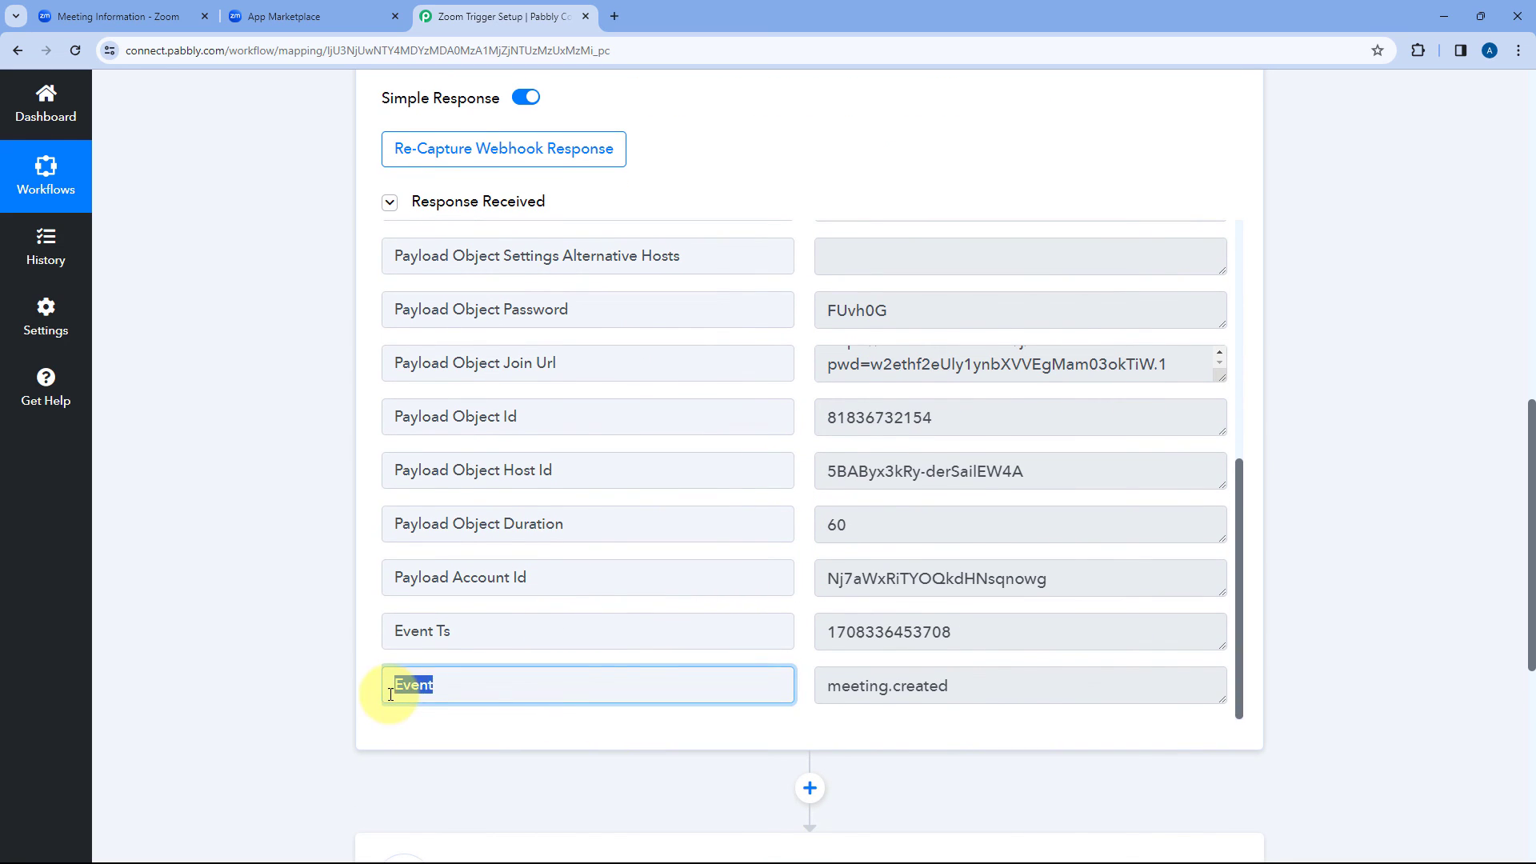
{"action": "left_click", "coordinate": [930, 683]}
{"action": "left_click_drag", "start_coordinate": [977, 683], "coordinate": [828, 687]}
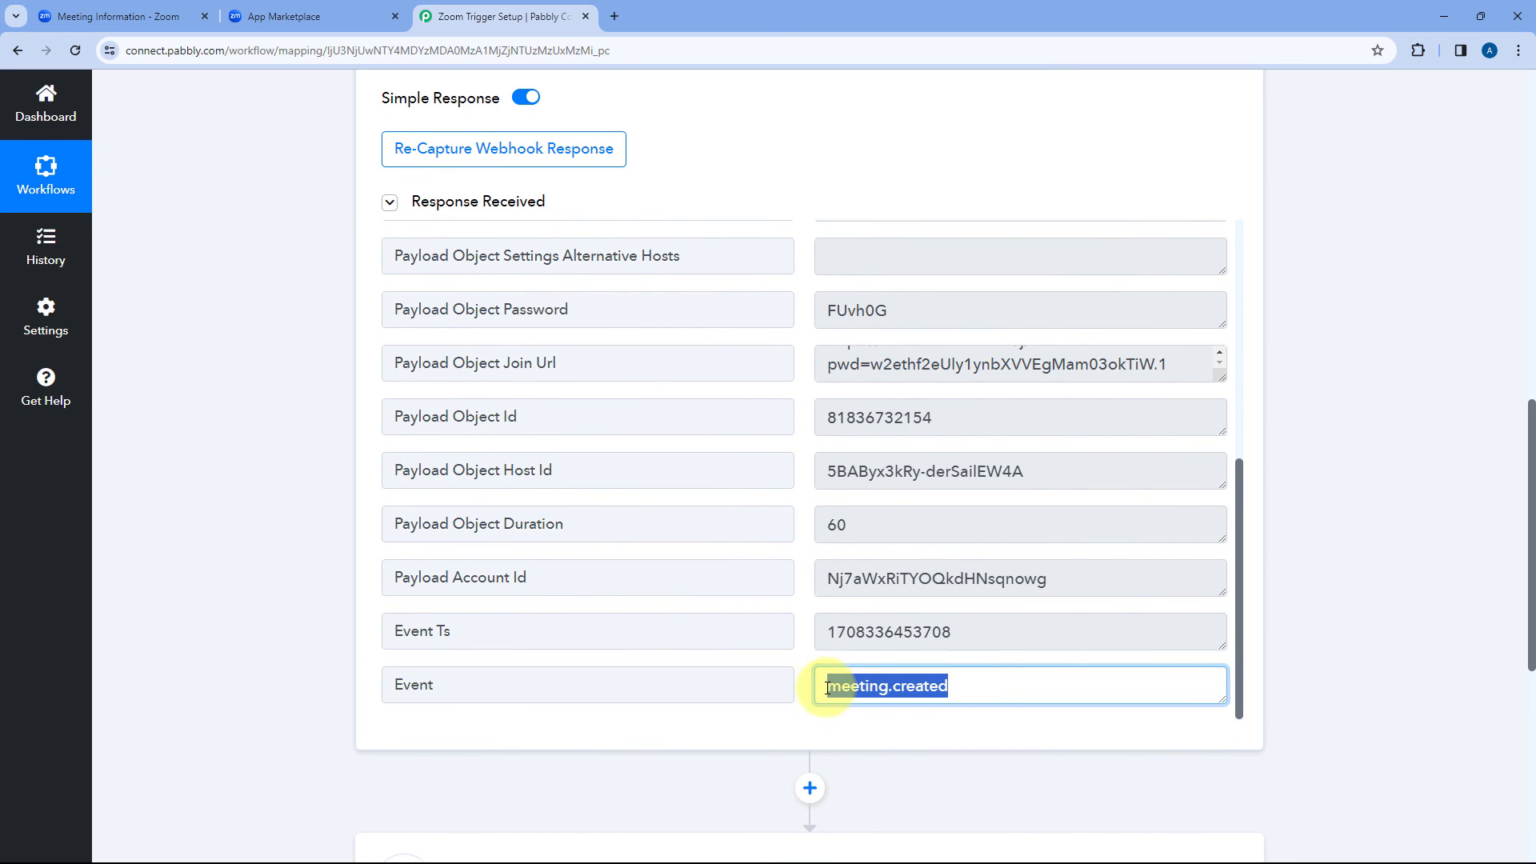
{"action": "left_click", "coordinate": [804, 686]}
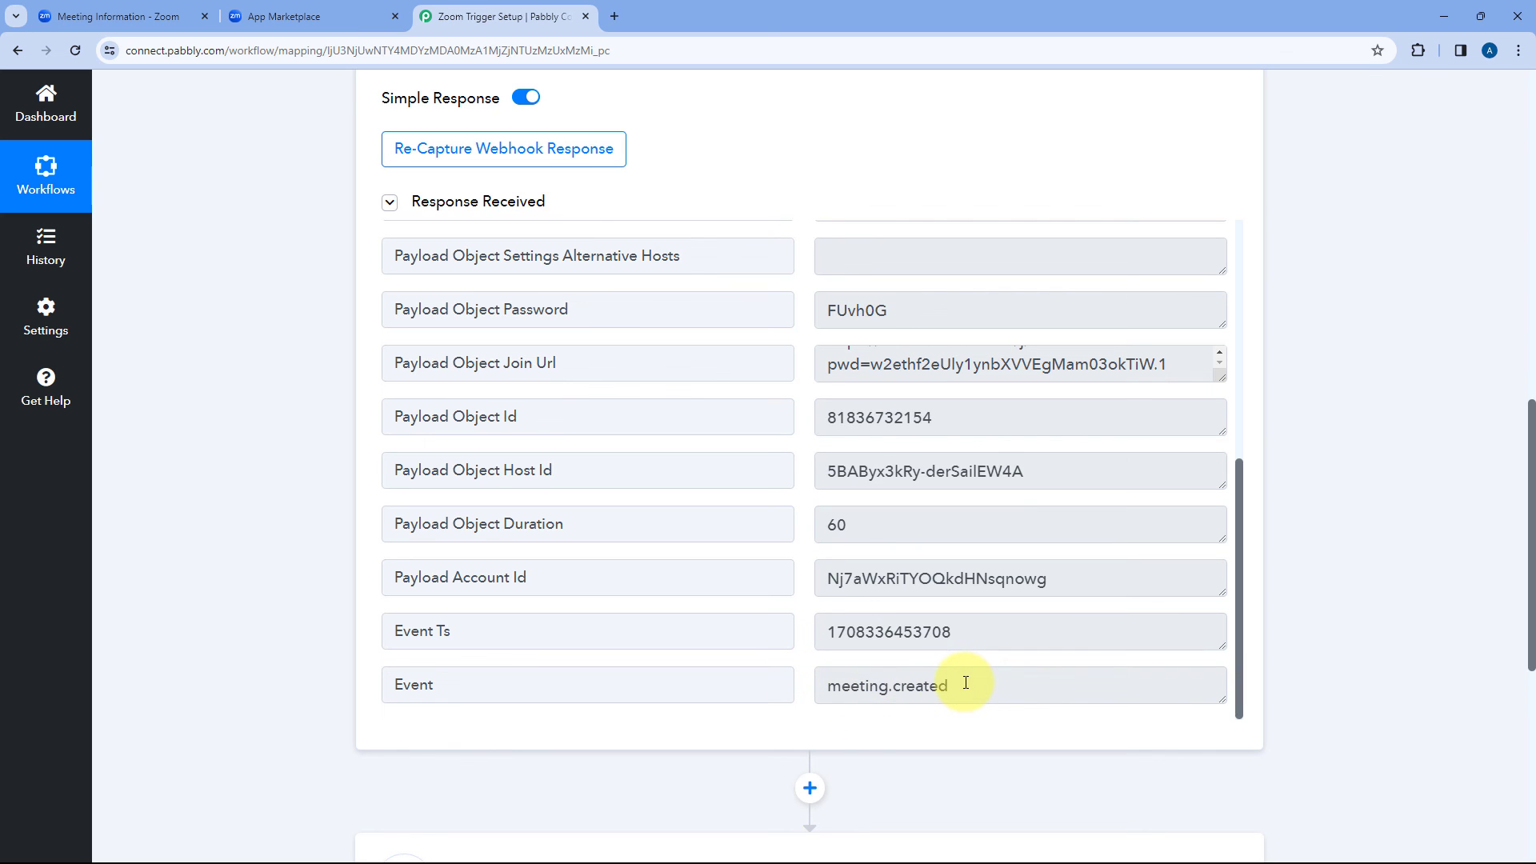
{"action": "left_click", "coordinate": [285, 8]}
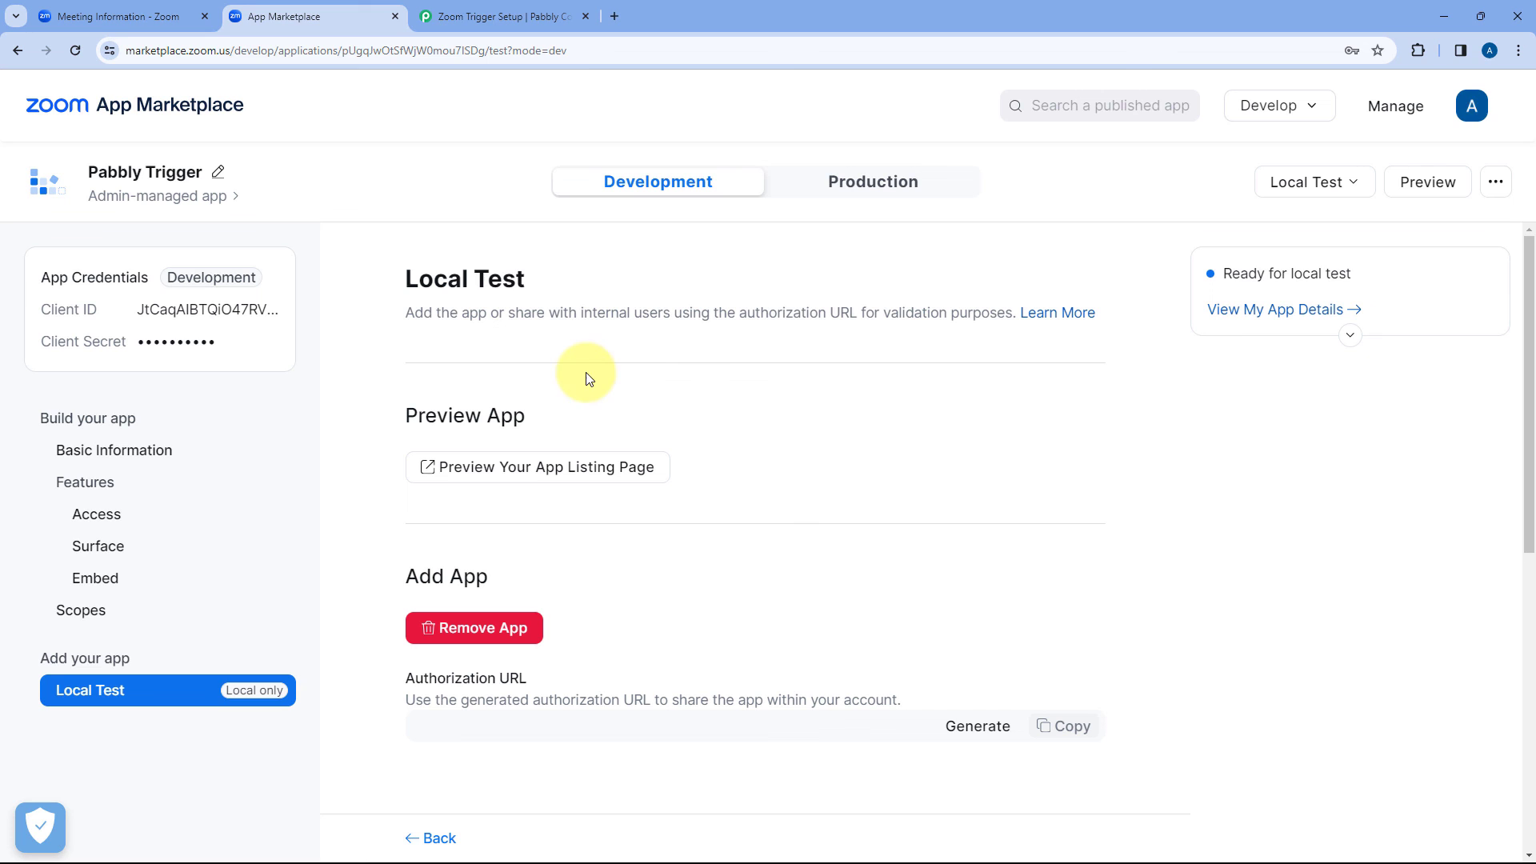
Return to the 'Zoom Trigger Setup' workflow and scroll up to its Configure Webhook trigger step.
{"action": "left_click", "coordinate": [521, 15]}
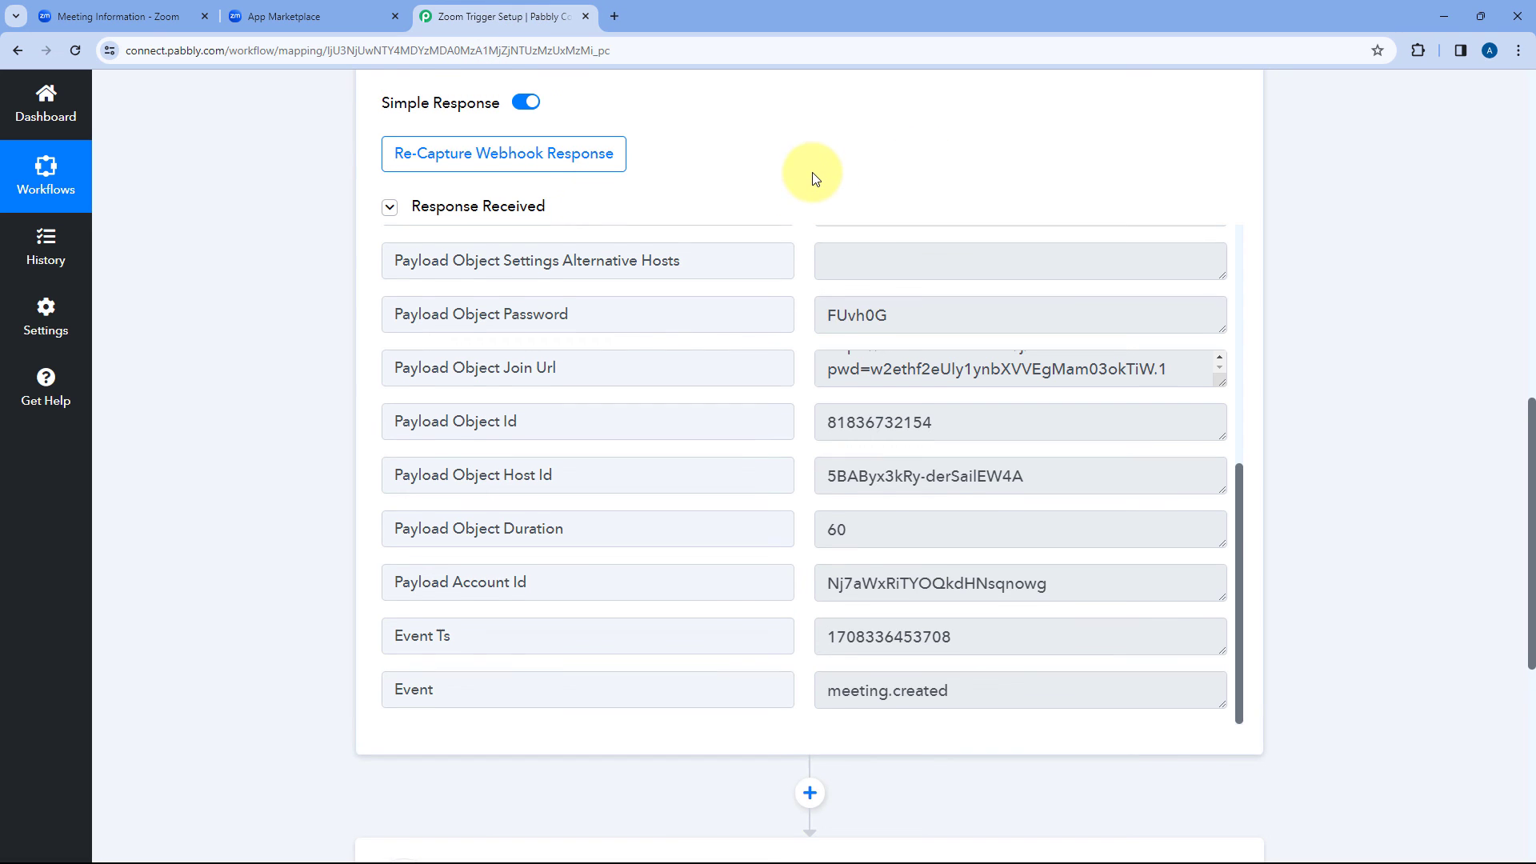
{"action": "scroll", "coordinate": [812, 176], "scroll_direction": "up", "scroll_amount": 15}
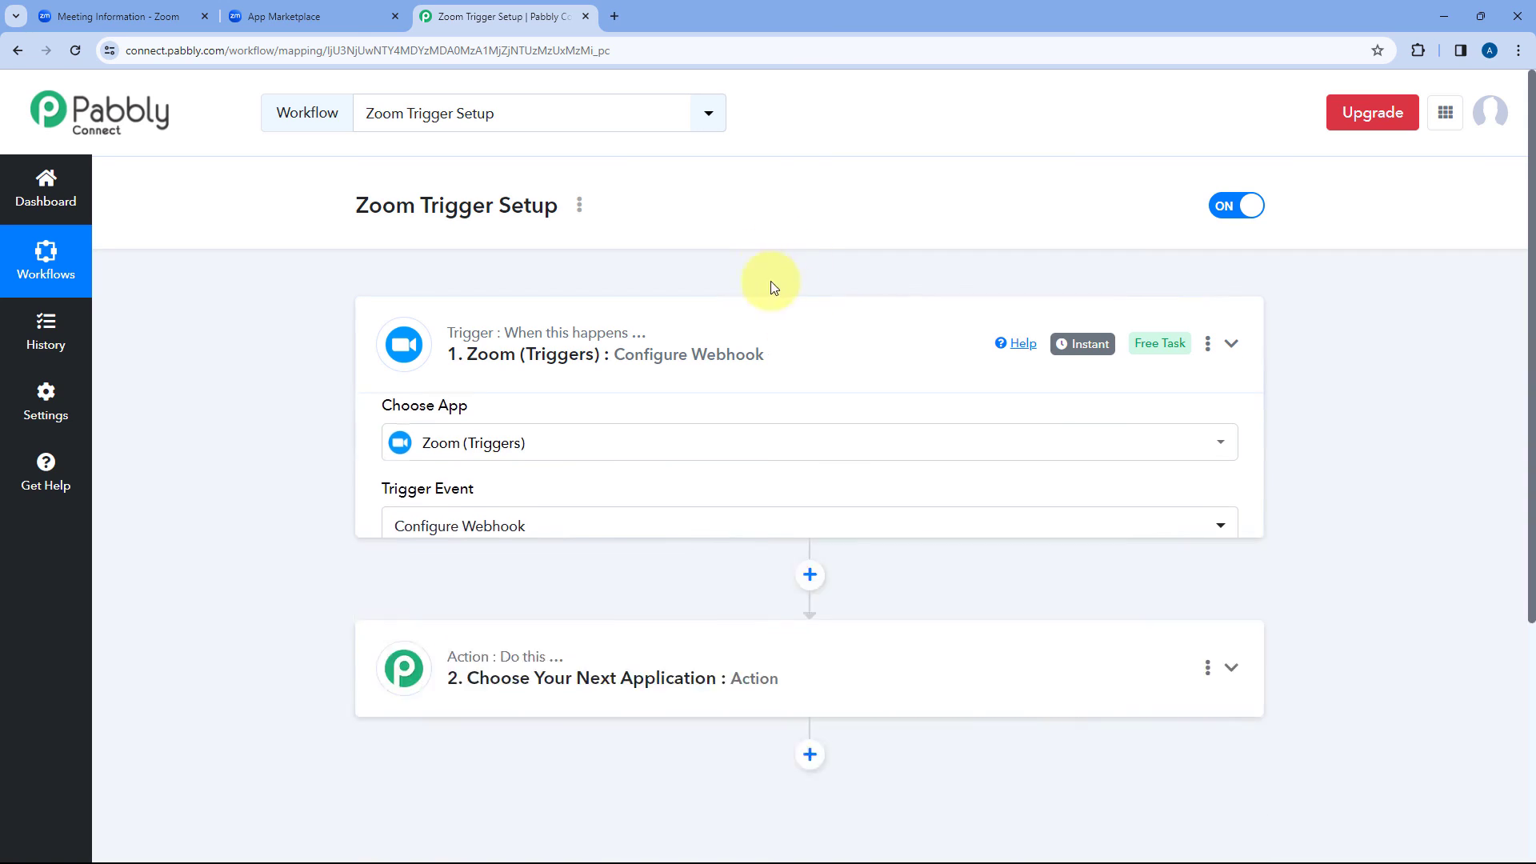